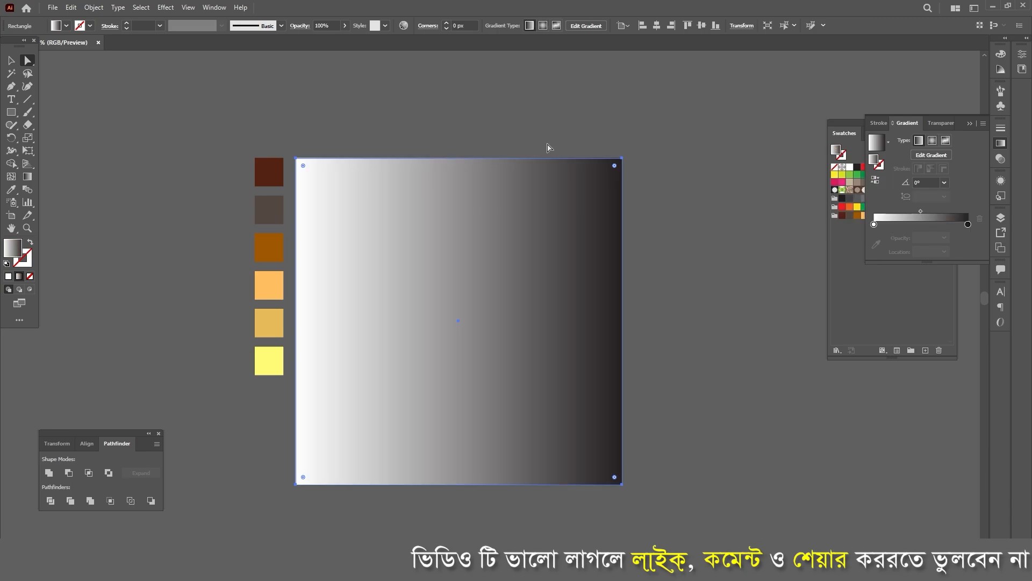
Step: Try to create a swatch color group from the six selected color squares beside the artboard, and undo it
{"action": "left_click", "coordinate": [846, 247]}
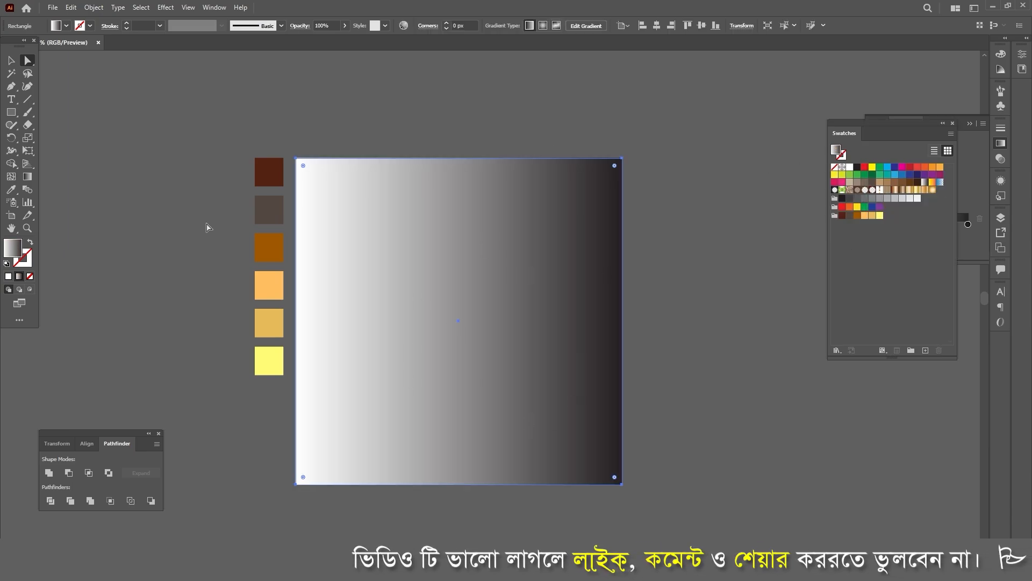
{"action": "left_click_drag", "start_coordinate": [179, 107], "coordinate": [289, 425]}
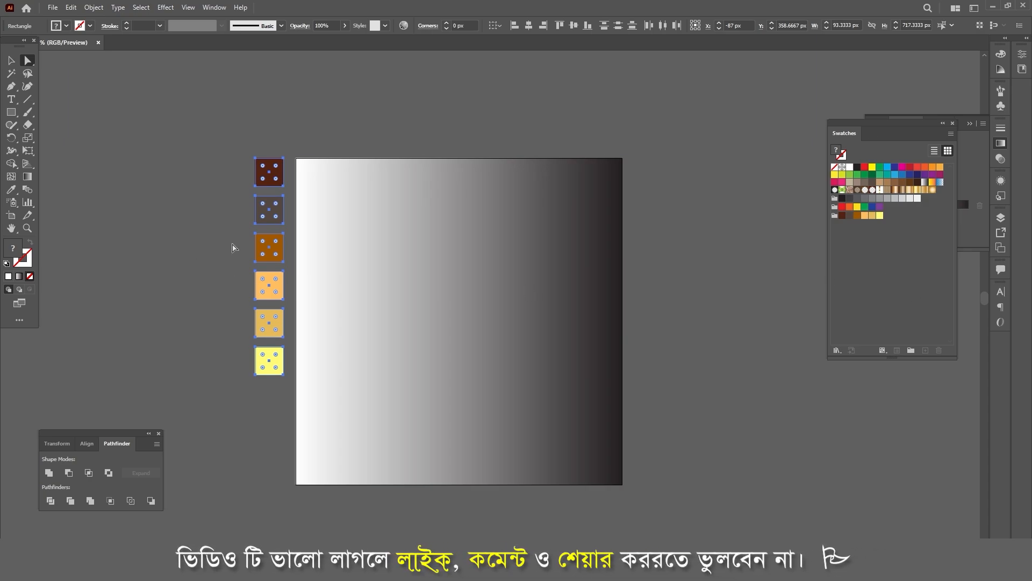
{"action": "left_click", "coordinate": [912, 353]}
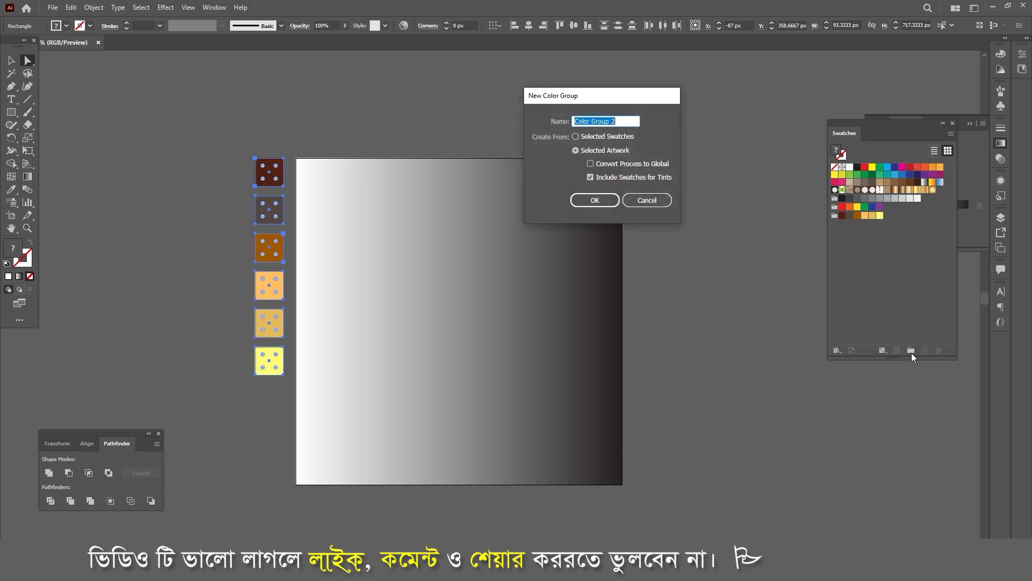
{"action": "left_click", "coordinate": [596, 201]}
{"action": "left_click", "coordinate": [723, 292]}
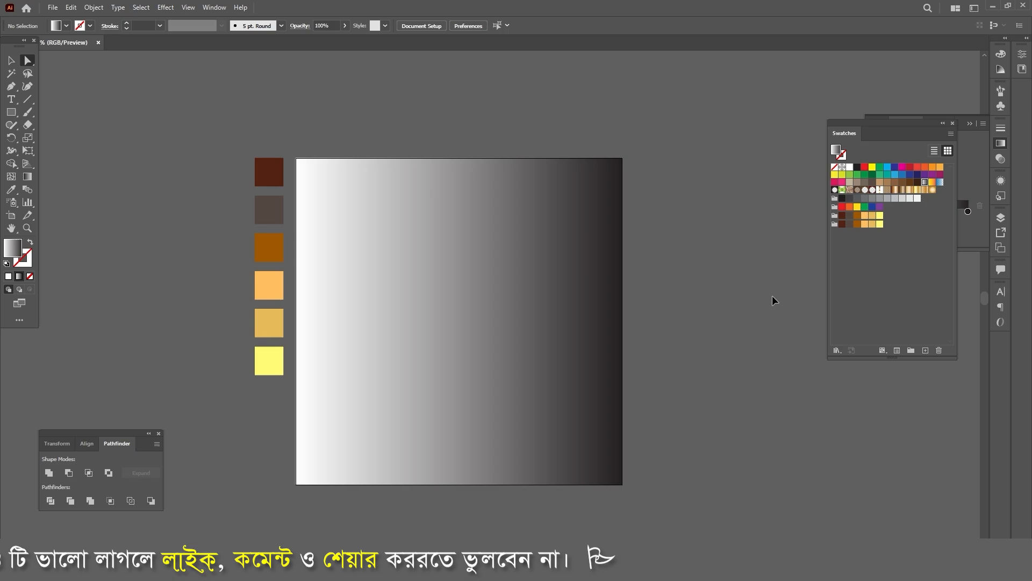
{"action": "key", "text": "ctrl+z"}
{"action": "key", "text": "ctrl+z"}
Step: Recolor the background square's gradient from light orange at the start to grayish brown at the end, using the saved swatches
{"action": "left_click", "coordinate": [385, 302]}
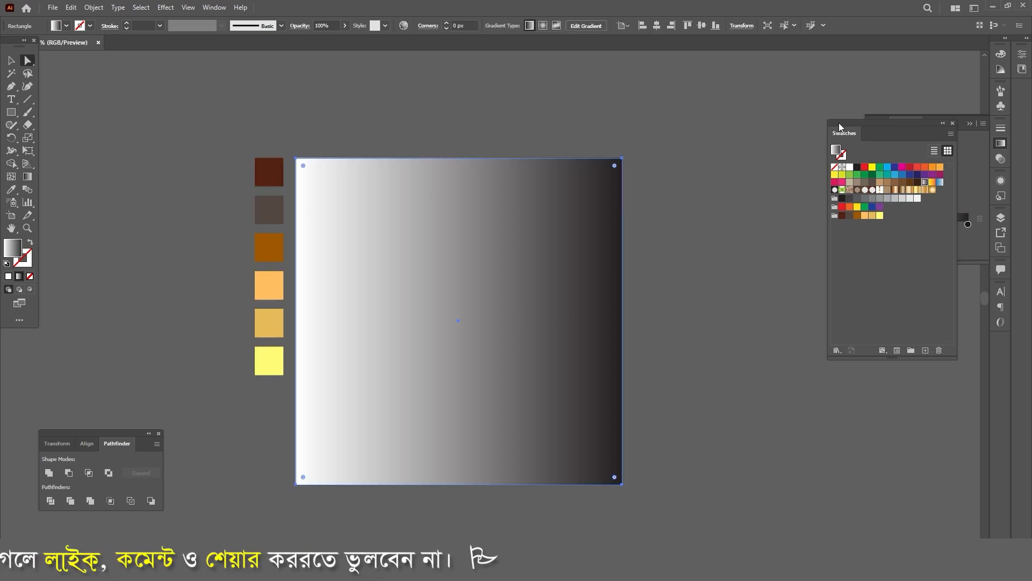
{"action": "left_click_drag", "start_coordinate": [840, 126], "coordinate": [739, 258]}
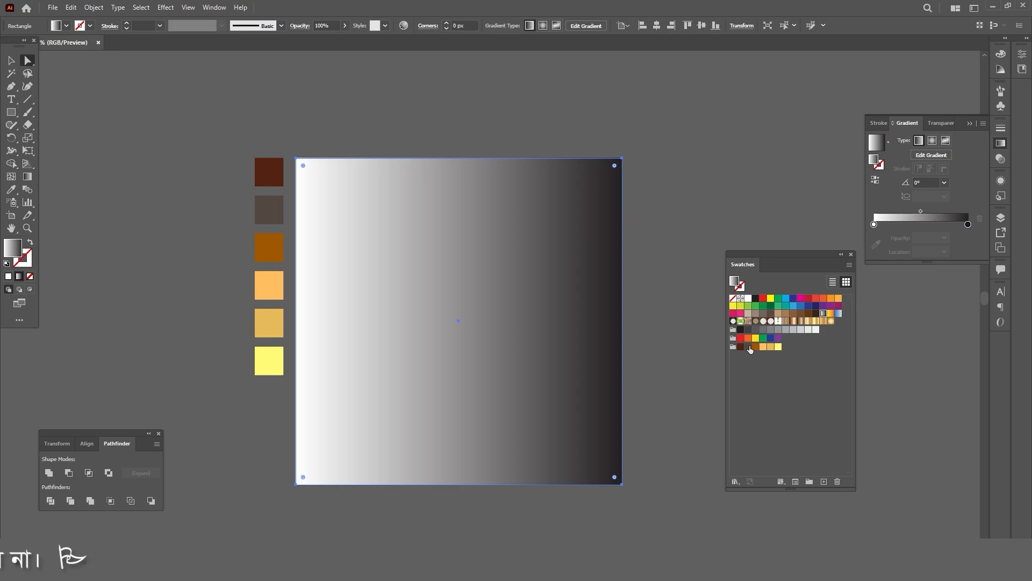
{"action": "left_click_drag", "start_coordinate": [749, 347], "coordinate": [968, 224]}
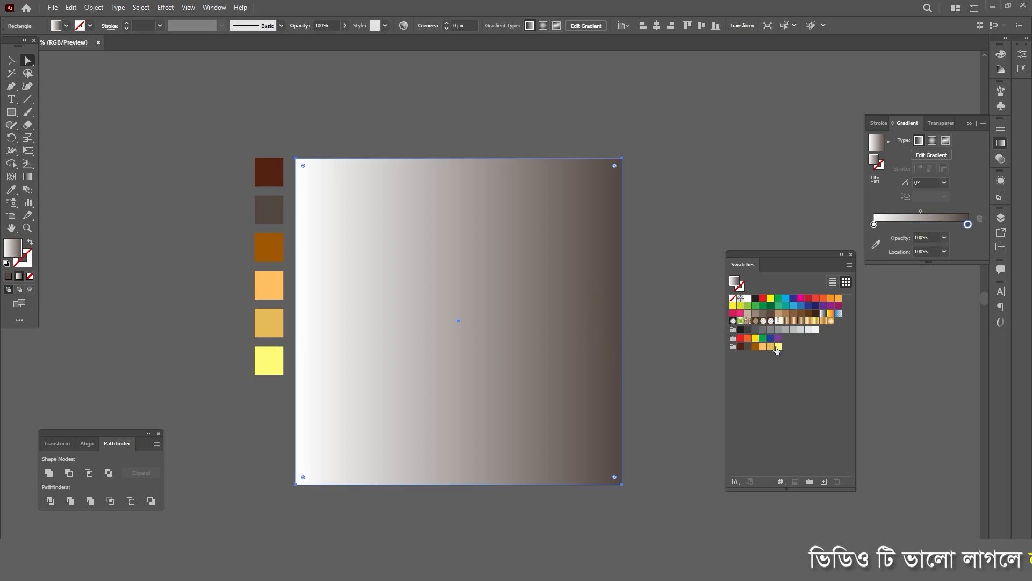
{"action": "left_click_drag", "start_coordinate": [763, 347], "coordinate": [873, 223]}
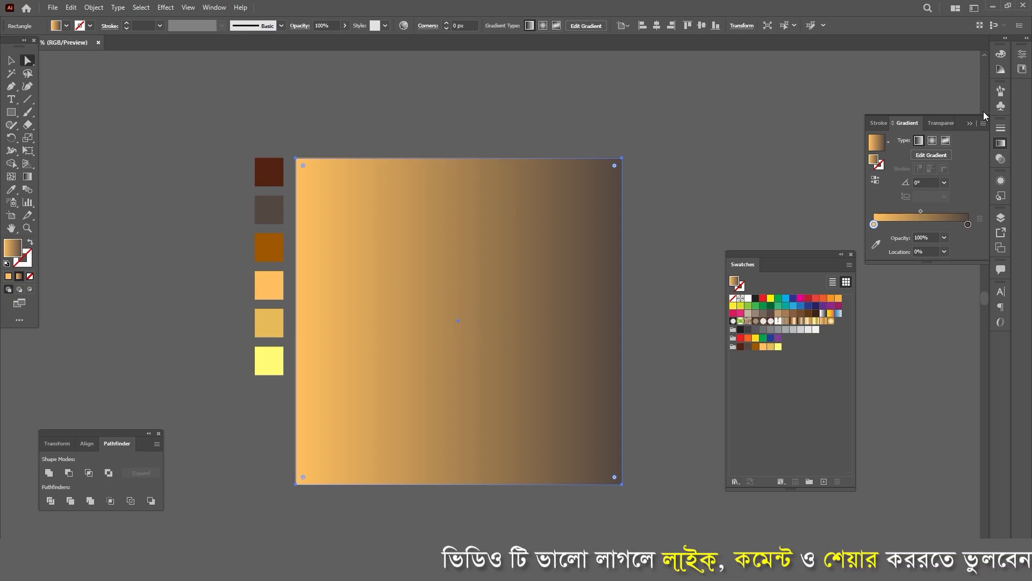
Step: Make the background gradient radial, tighten its glow with the midpoint at about 27%, and lock the background square
{"action": "left_click", "coordinate": [932, 141]}
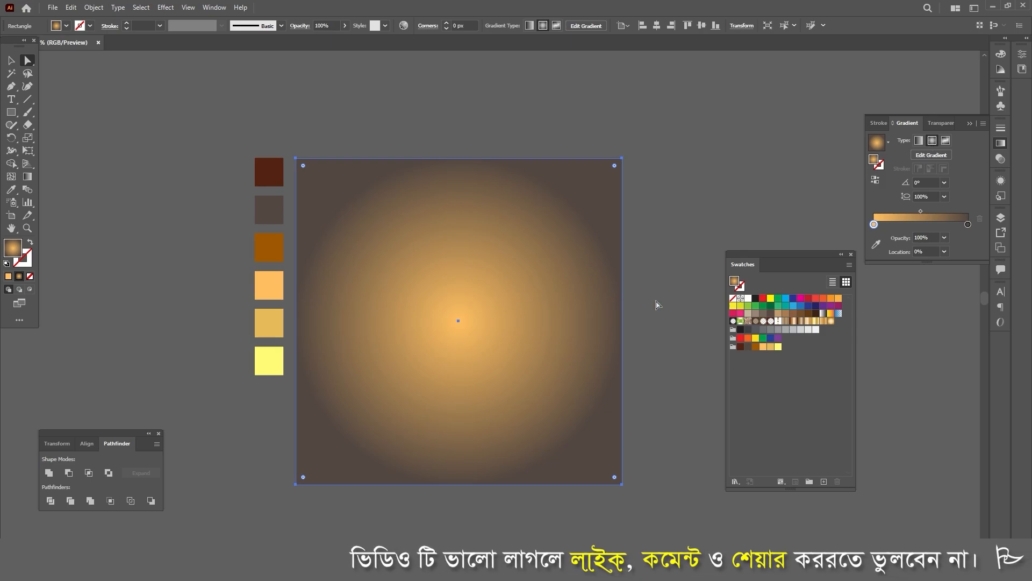
{"action": "left_click_drag", "start_coordinate": [967, 225], "coordinate": [892, 211]}
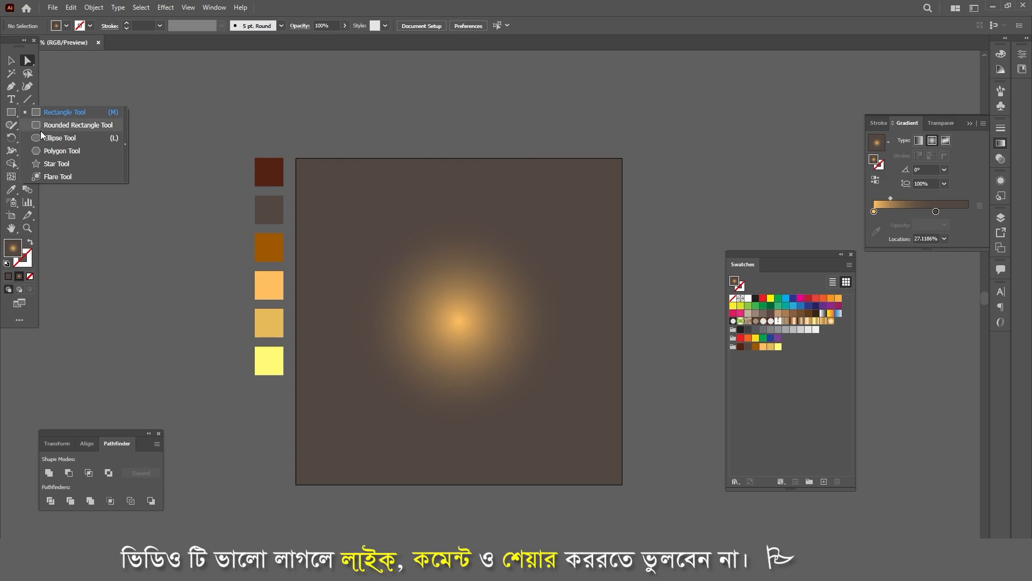
{"action": "left_click", "coordinate": [434, 252]}
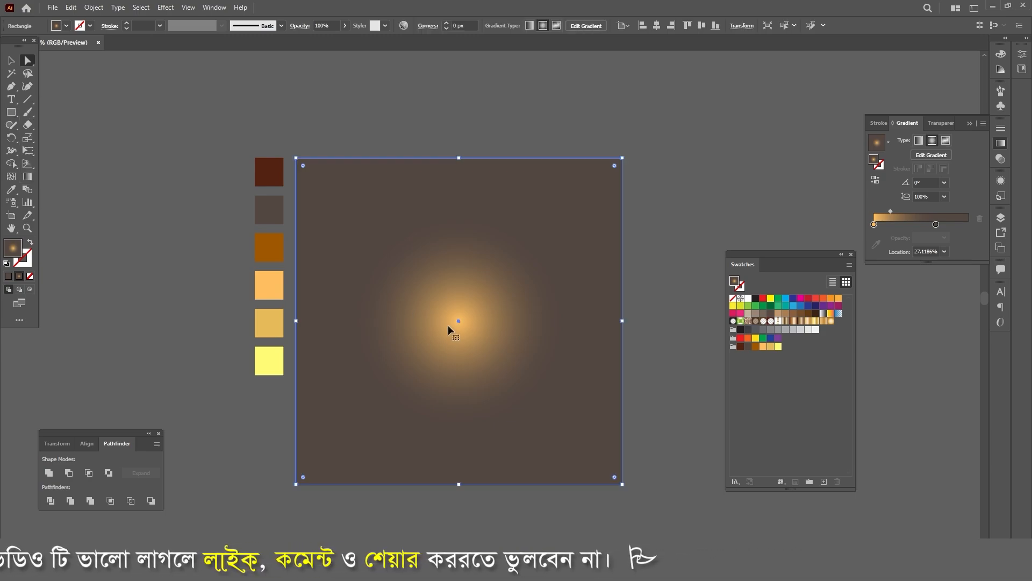
{"action": "key", "text": "ctrl+2"}
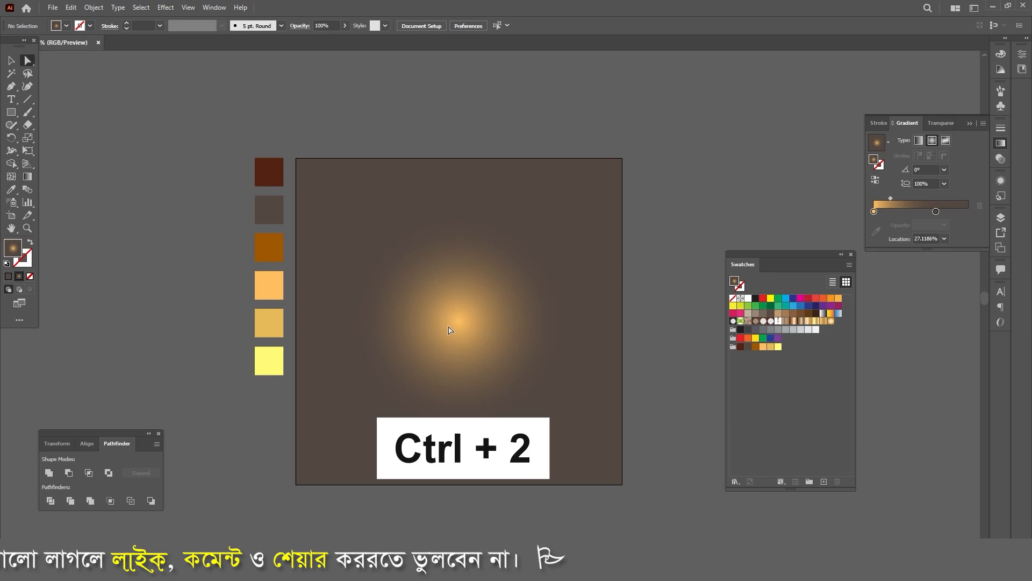
{"action": "left_click", "coordinate": [11, 112]}
{"action": "left_click", "coordinate": [65, 136]}
{"action": "left_click_drag", "start_coordinate": [397, 269], "coordinate": [468, 340]}
{"action": "left_click", "coordinate": [12, 64]}
{"action": "left_click", "coordinate": [57, 444]}
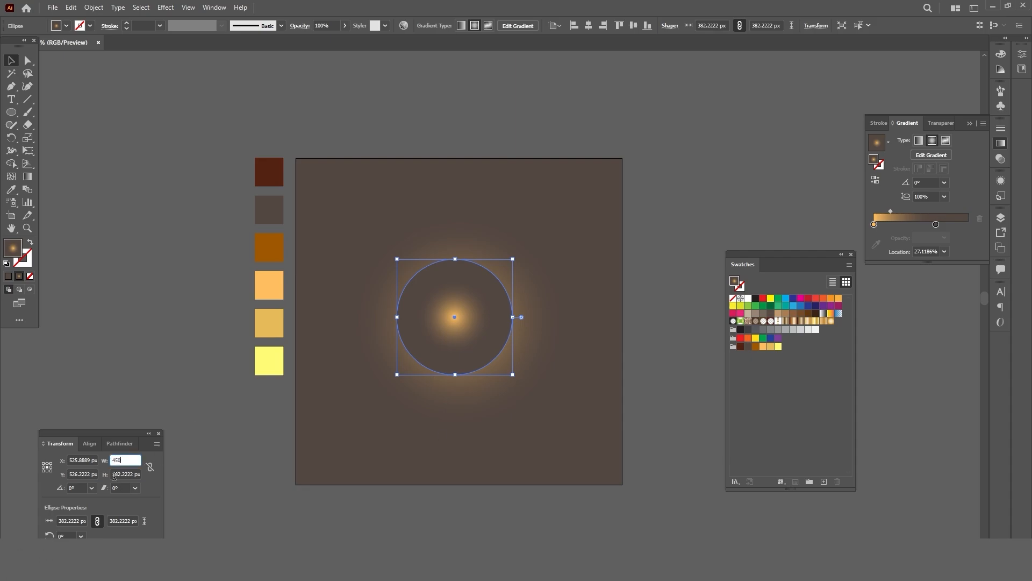
{"action": "key", "text": "Tab"}
{"action": "type", "text": "450"}
{"action": "key", "text": "Return"}
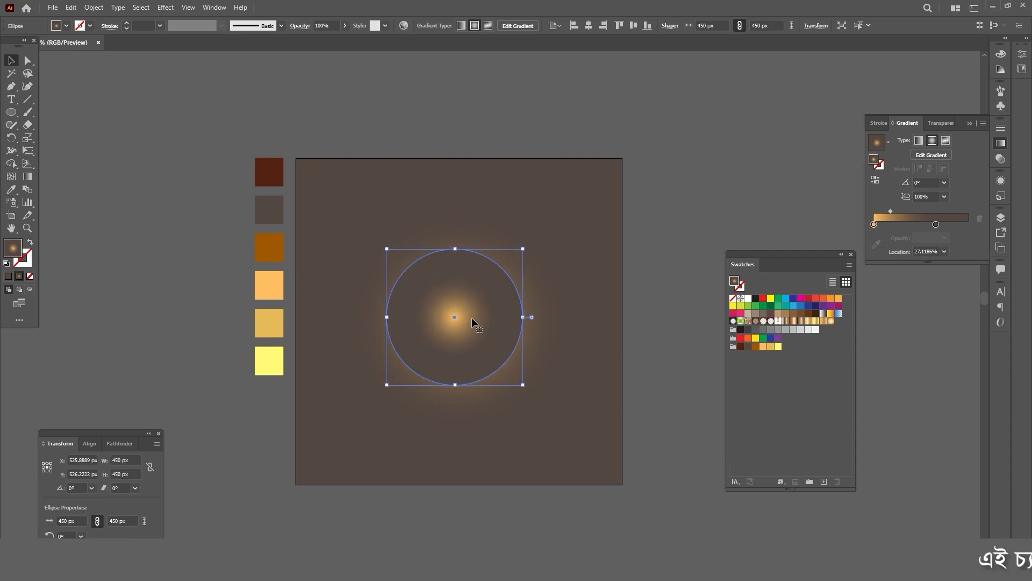
{"action": "key", "text": "Delete"}
Step: Create a circle 450 px wide and 450 px high on the background with the Ellipse tool
{"action": "left_click", "coordinate": [12, 113]}
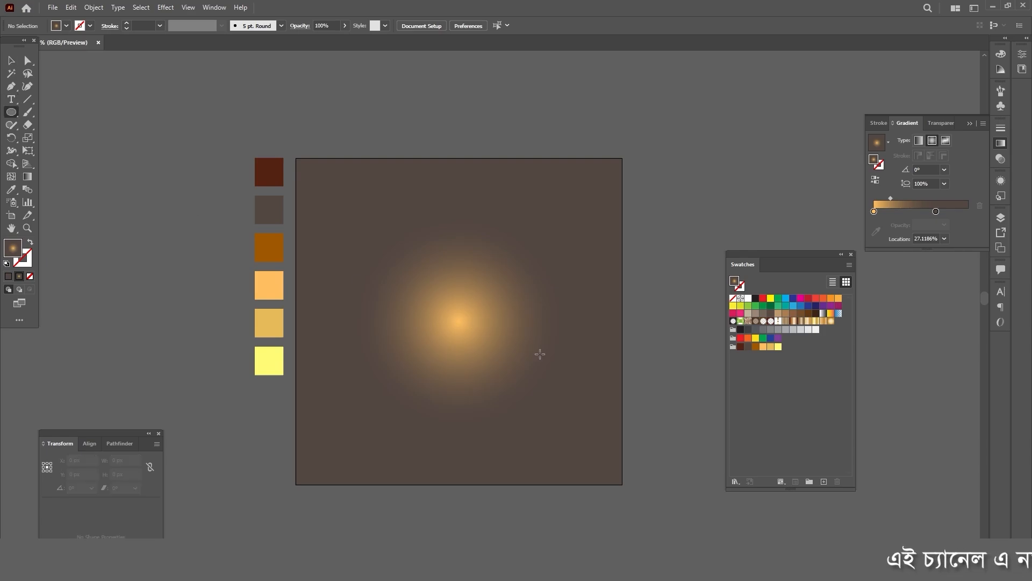
{"action": "left_click", "coordinate": [438, 296]}
{"action": "left_click_drag", "start_coordinate": [529, 195], "coordinate": [455, 201]}
{"action": "type", "text": "450"}
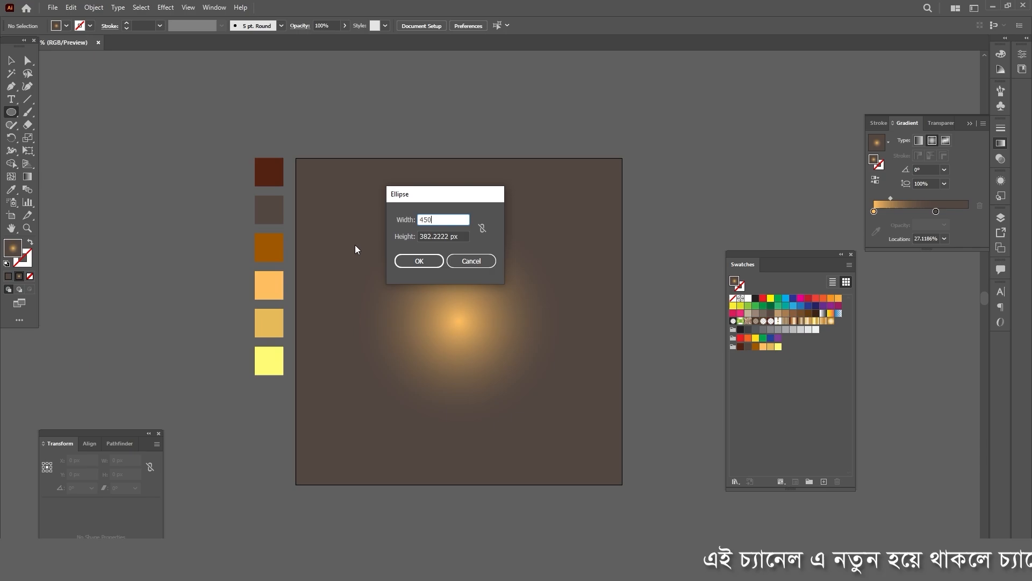
{"action": "key", "text": "Tab"}
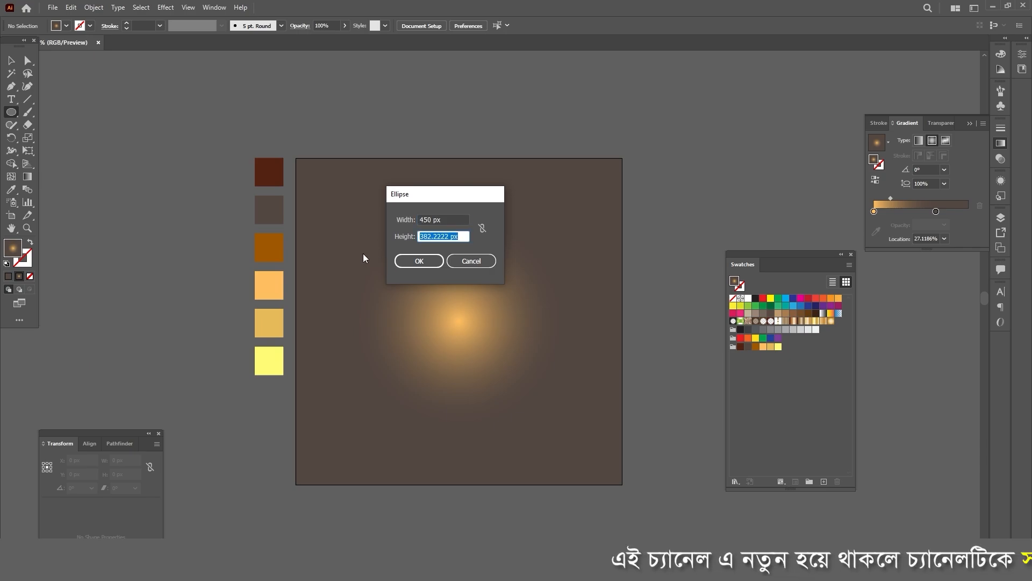
{"action": "type", "text": "450"}
{"action": "left_click_drag", "start_coordinate": [445, 197], "coordinate": [409, 196]}
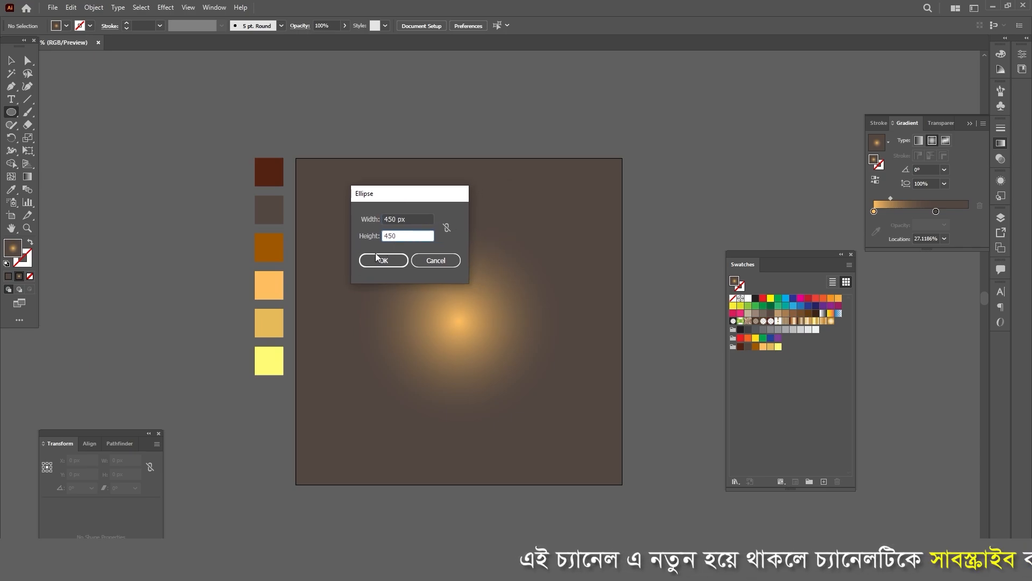
{"action": "left_click", "coordinate": [396, 261]}
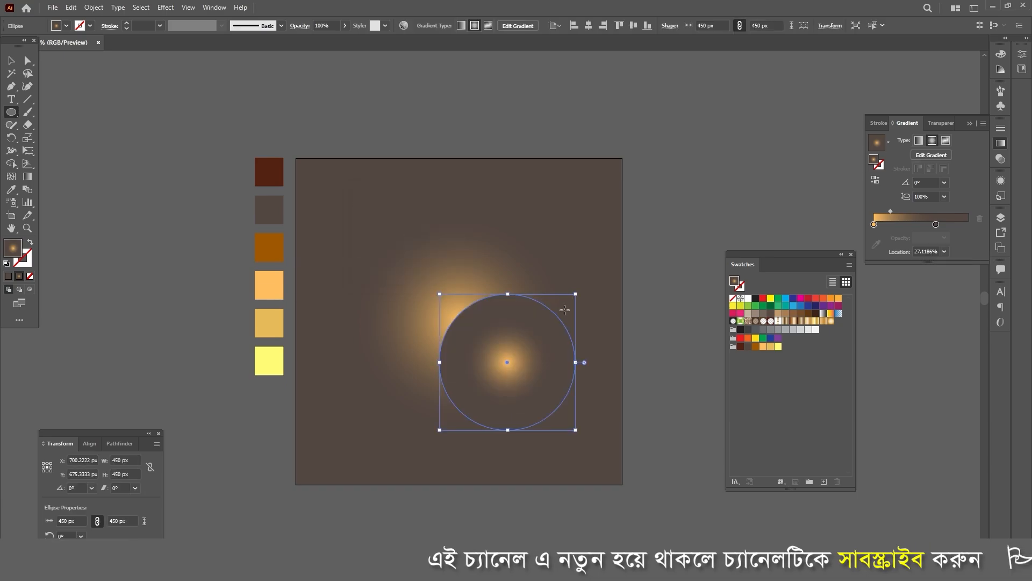
Step: Move the circle over the glow and center it horizontally and vertically on the artboard
{"action": "key", "text": "v"}
{"action": "left_click_drag", "start_coordinate": [549, 393], "coordinate": [499, 349]}
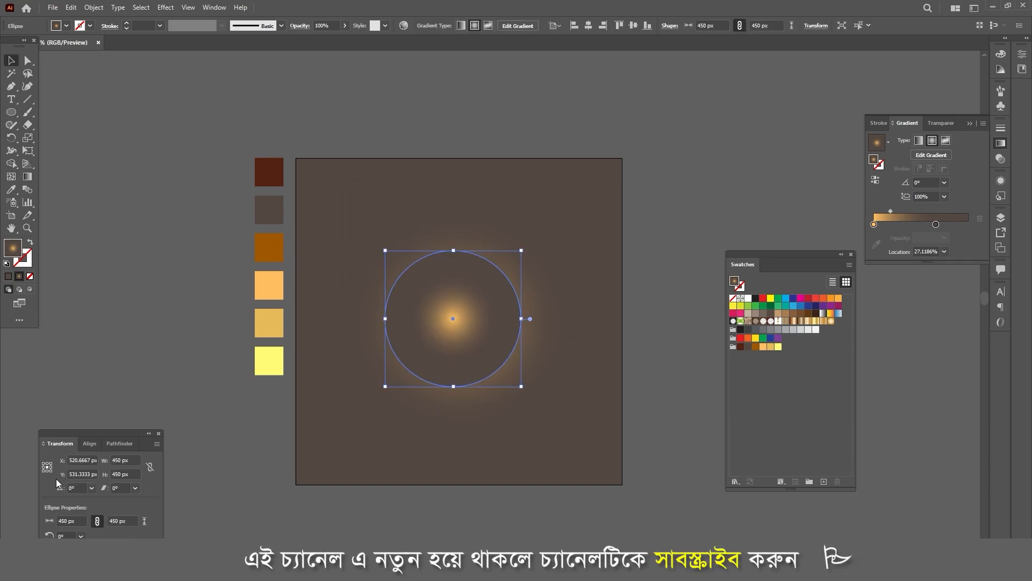
{"action": "left_click", "coordinate": [89, 443]}
{"action": "left_click", "coordinate": [67, 473]}
{"action": "left_click", "coordinate": [139, 473]}
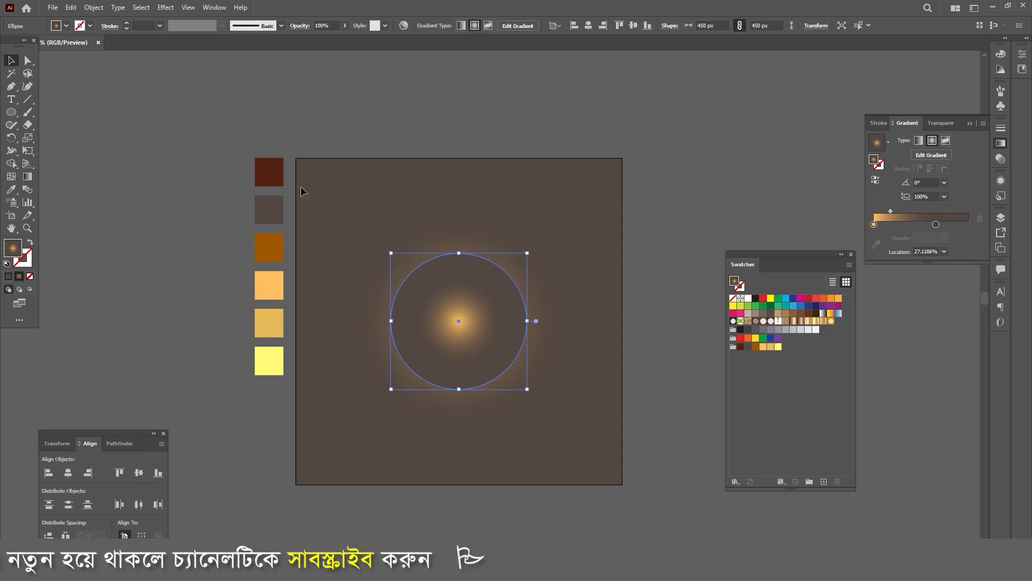
Step: Fill the circle with the light orange sampled from the fourth color square, and deselect it
{"action": "key", "text": "i"}
{"action": "left_click", "coordinate": [268, 284]}
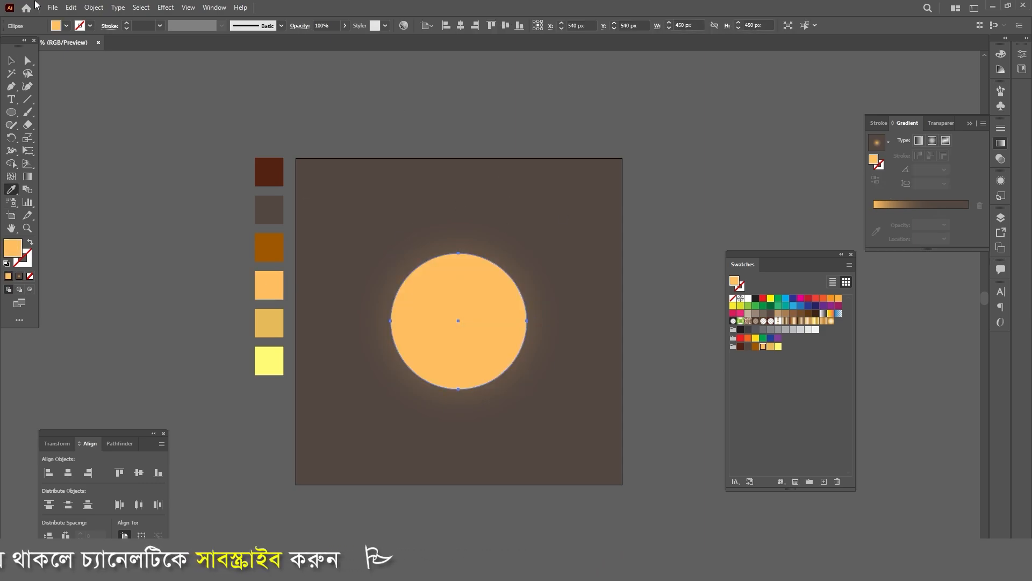
{"action": "left_click", "coordinate": [11, 60]}
{"action": "left_click", "coordinate": [379, 97]}
Step: Draw a neck rectangle about 62 by 99 px overlapping the circle's upper edge and center it horizontally on the artboard
{"action": "key", "text": "ctrl+equal"}
{"action": "key", "text": "ctrl+equal"}
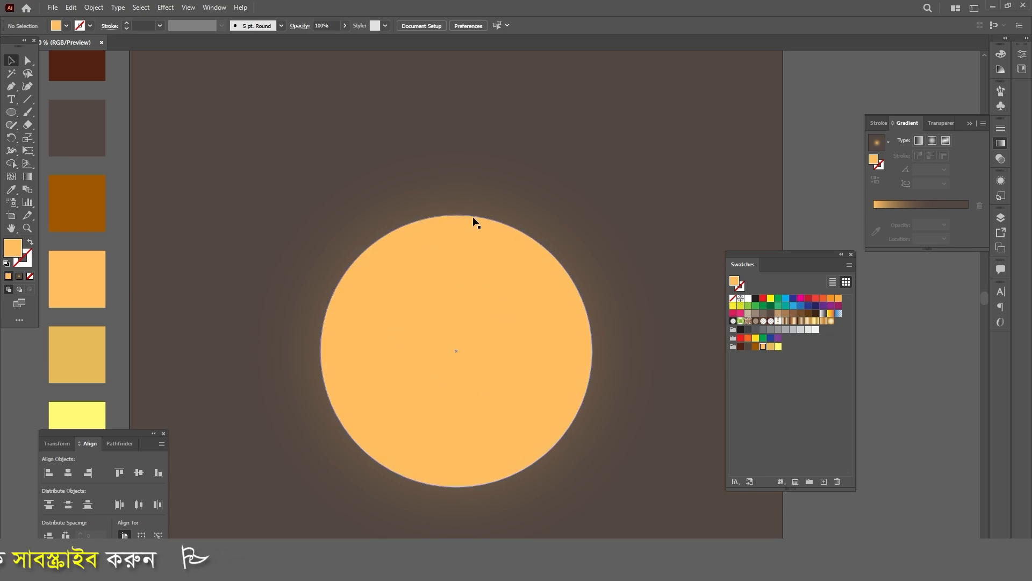
{"action": "left_click_drag", "start_coordinate": [10, 112], "coordinate": [43, 124]}
{"action": "left_click_drag", "start_coordinate": [429, 180], "coordinate": [474, 234]}
{"action": "key", "text": "v"}
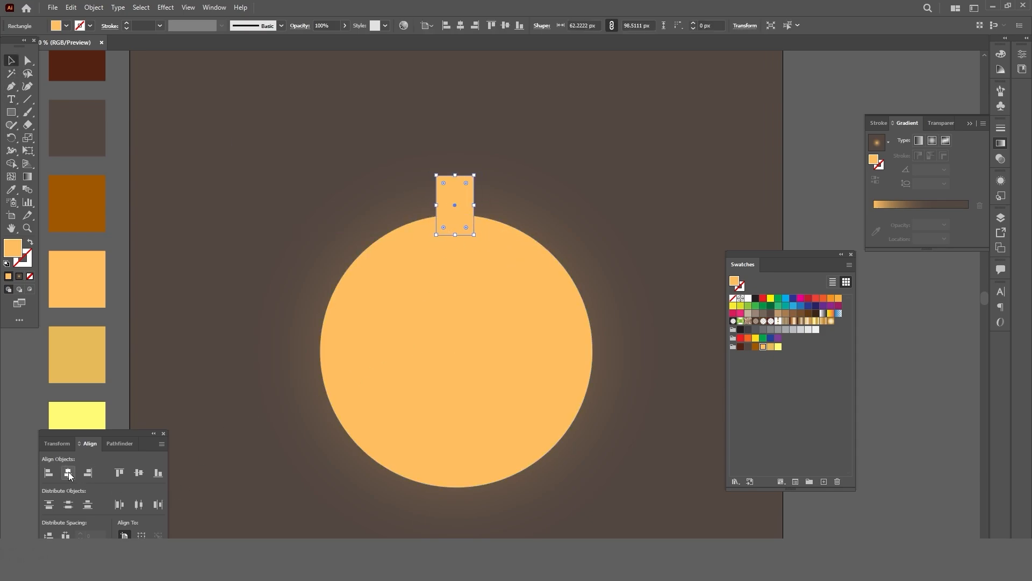
{"action": "left_click", "coordinate": [552, 171]}
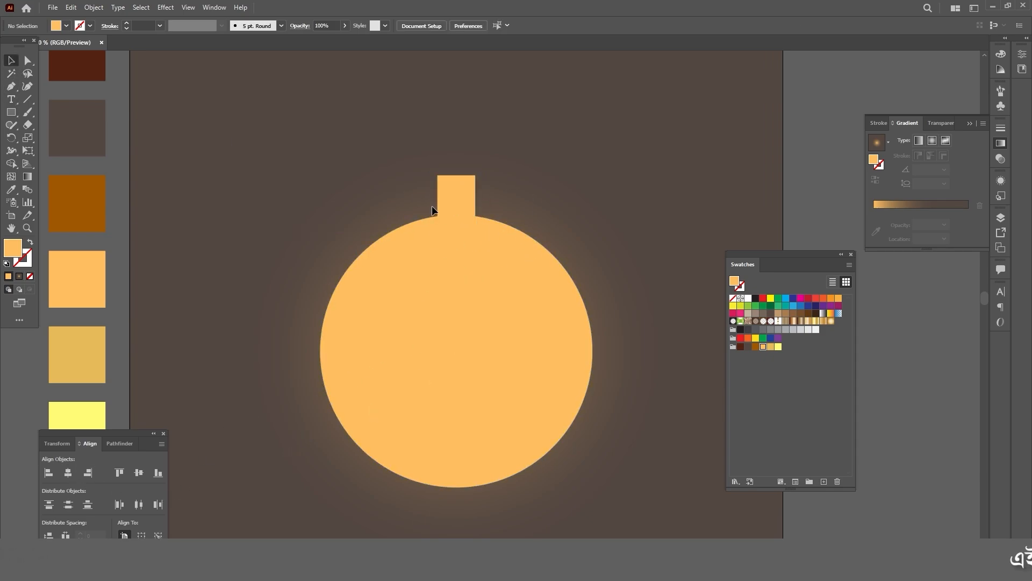
Step: Shorten the neck rectangle slightly from its upper edge and unite it with the circle into one shape
{"action": "left_click", "coordinate": [457, 197]}
{"action": "left_click_drag", "start_coordinate": [456, 174], "coordinate": [457, 185]}
{"action": "left_click", "coordinate": [480, 290], "text": "shift"}
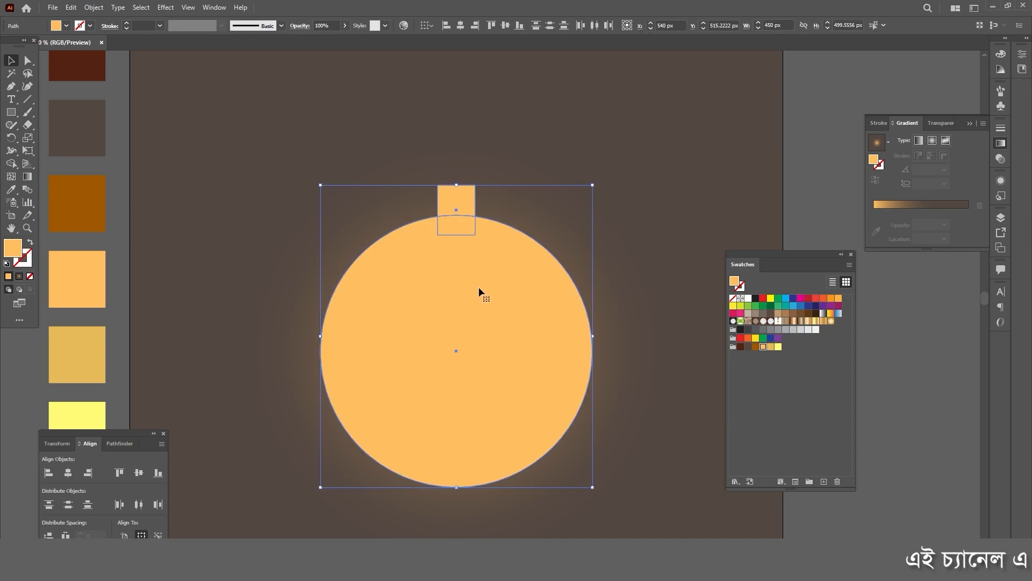
{"action": "left_click", "coordinate": [117, 443]}
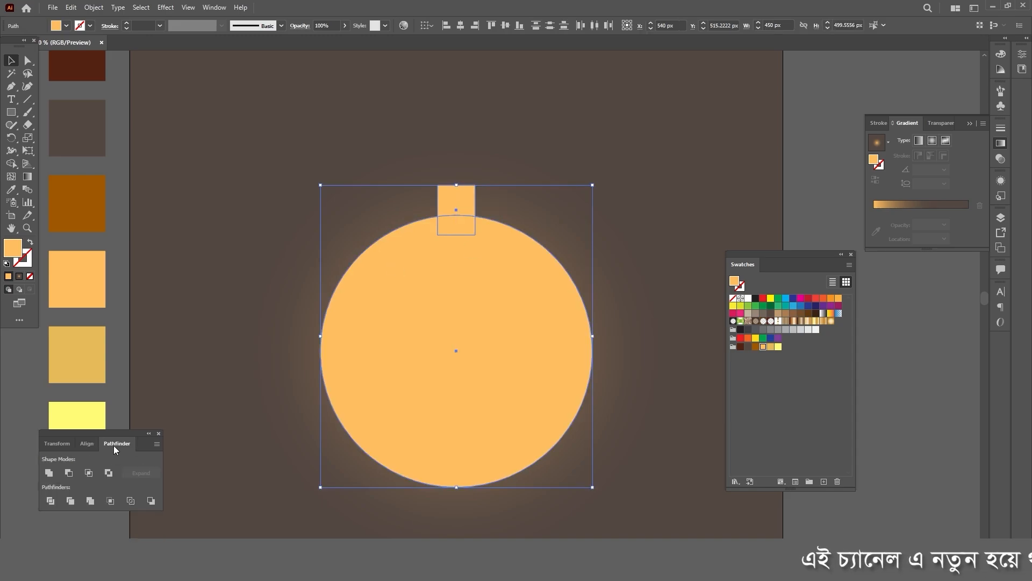
{"action": "left_click", "coordinate": [49, 472]}
Step: Round the two inner corners where the neck meets the circle into smooth curves
{"action": "key", "text": "a"}
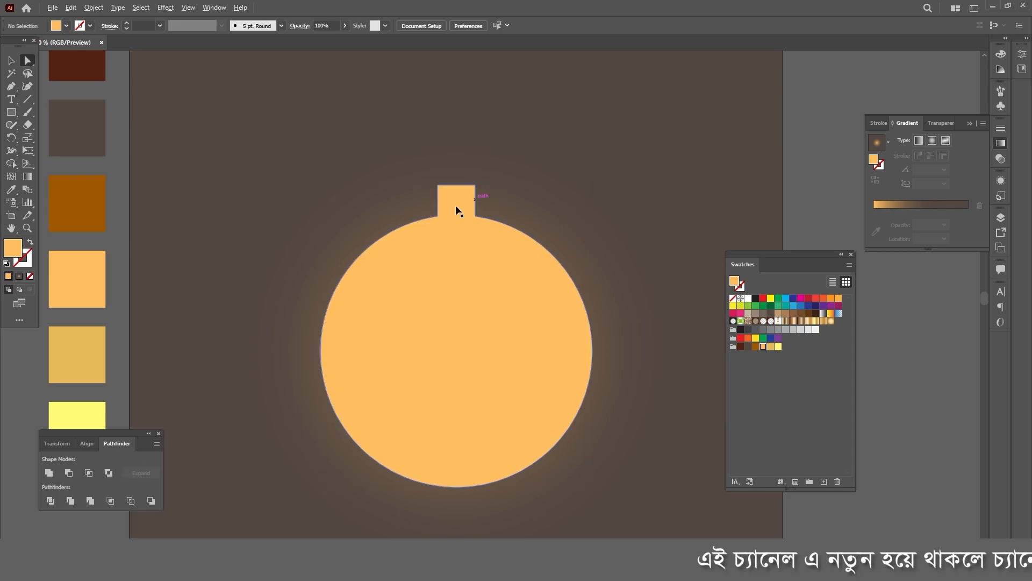
{"action": "scroll", "coordinate": [461, 208], "scroll_direction": "up", "scroll_amount": 5}
{"action": "left_click", "coordinate": [546, 226]}
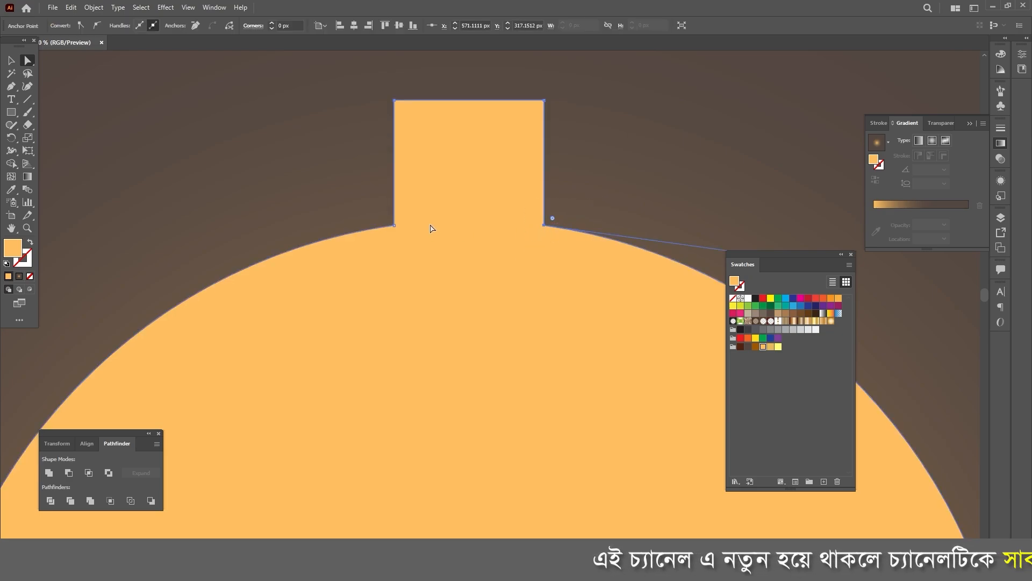
{"action": "left_click", "coordinate": [394, 225], "text": "shift"}
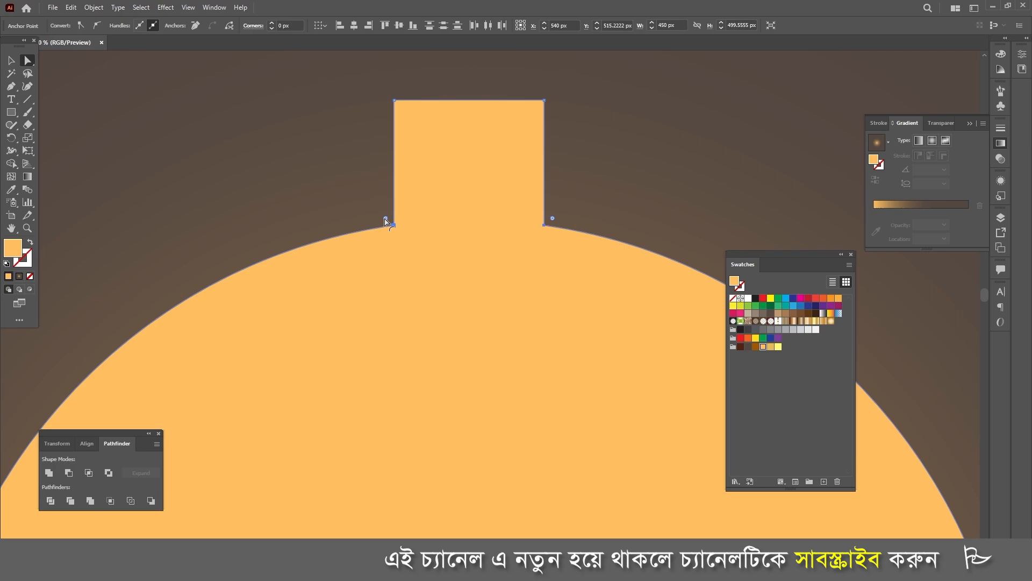
{"action": "left_click_drag", "start_coordinate": [386, 218], "coordinate": [353, 187]}
{"action": "left_click", "coordinate": [354, 192]}
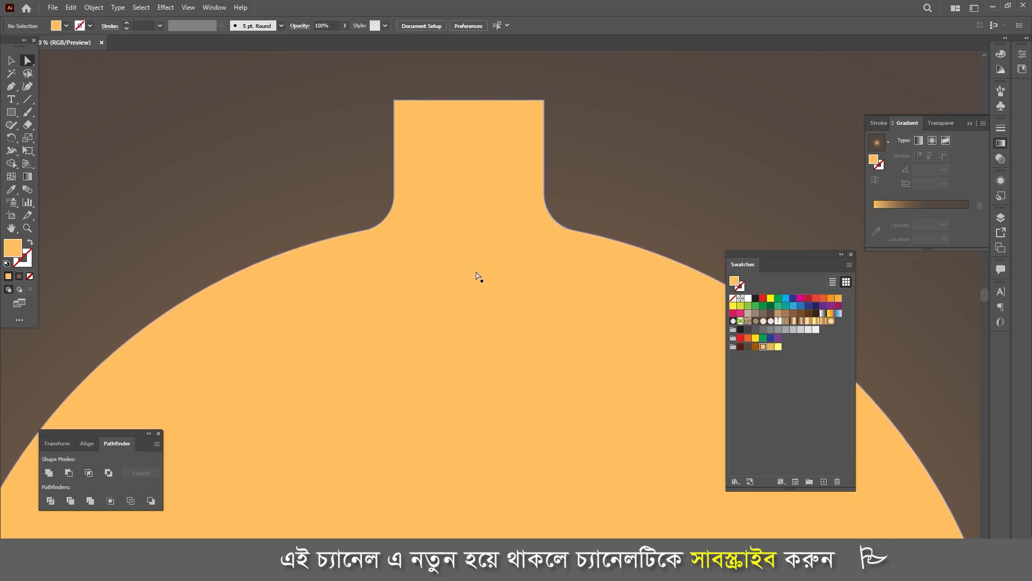
{"action": "scroll", "coordinate": [477, 276], "scroll_direction": "down", "scroll_amount": 2}
{"action": "scroll", "coordinate": [552, 221], "scroll_direction": "down", "scroll_amount": 2}
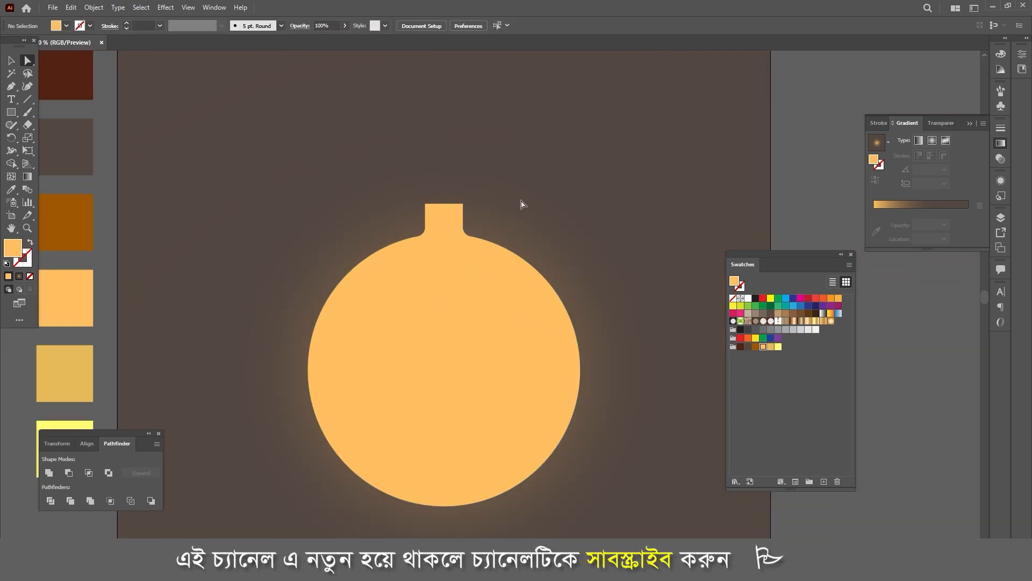
Step: Convert the united orange shape into a gradient mesh with 5 rows, 4 columns and a flat appearance
{"action": "key", "text": "v"}
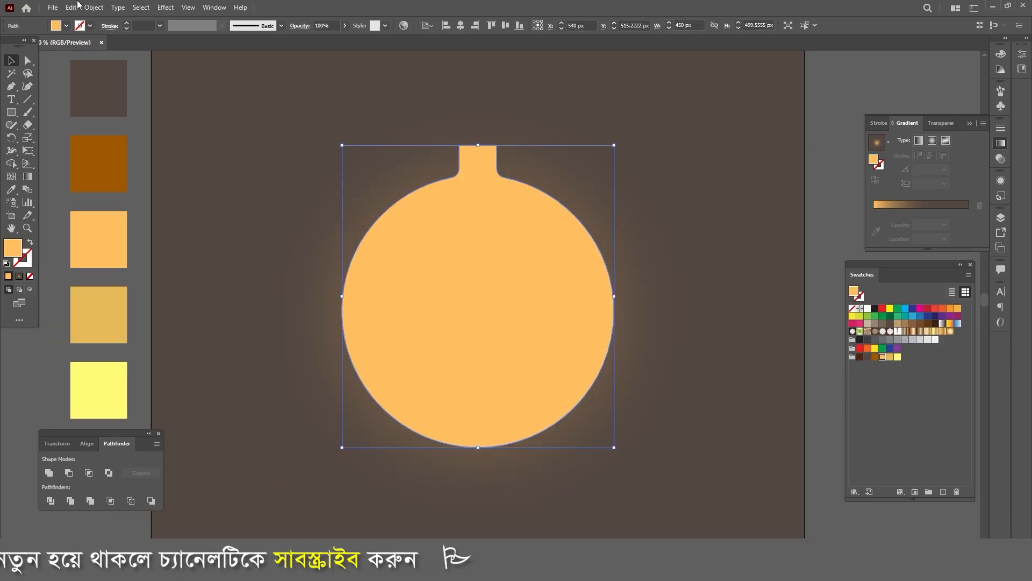
{"action": "left_click", "coordinate": [94, 8]}
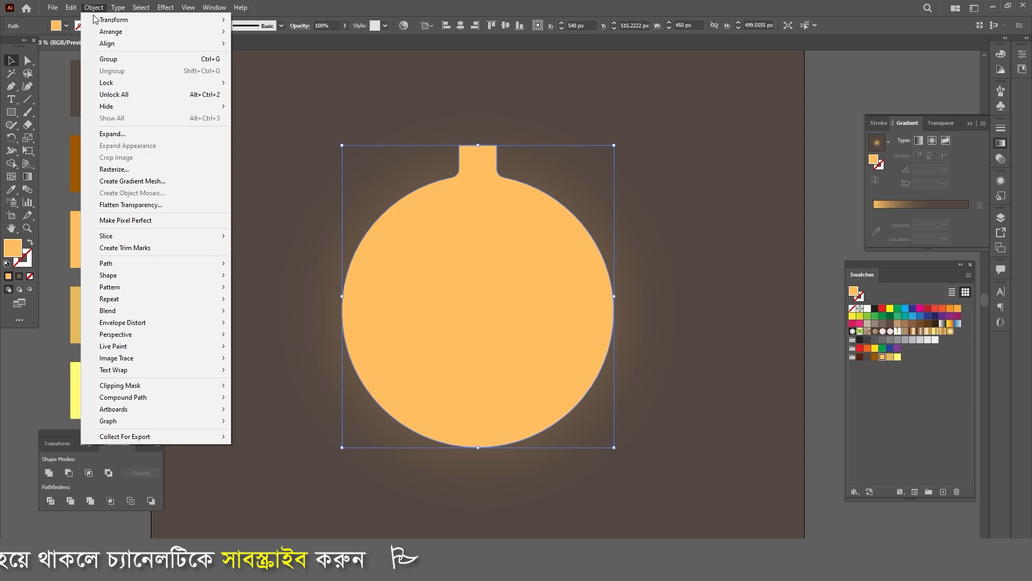
{"action": "left_click", "coordinate": [132, 182]}
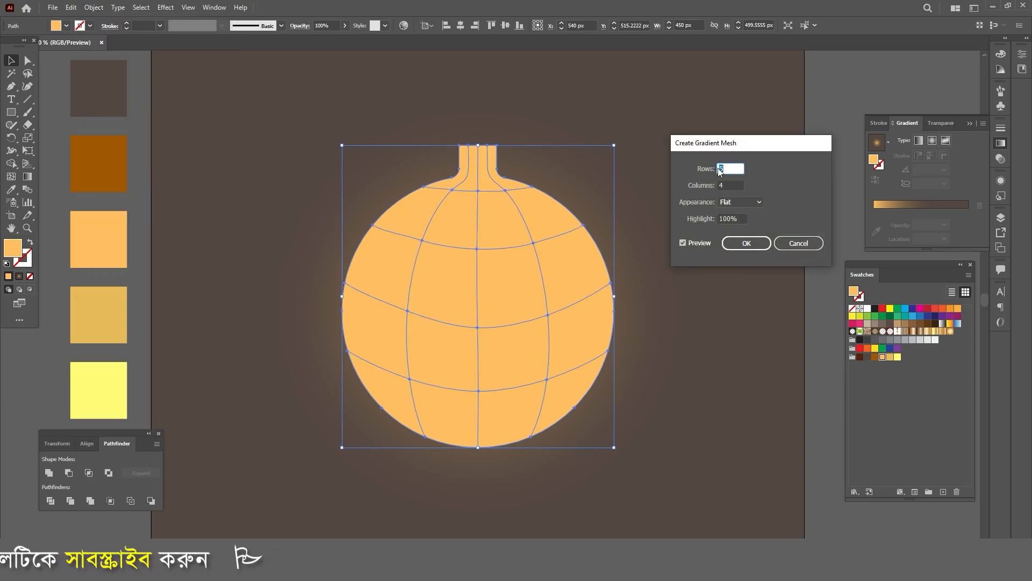
{"action": "left_click_drag", "start_coordinate": [715, 143], "coordinate": [666, 104]}
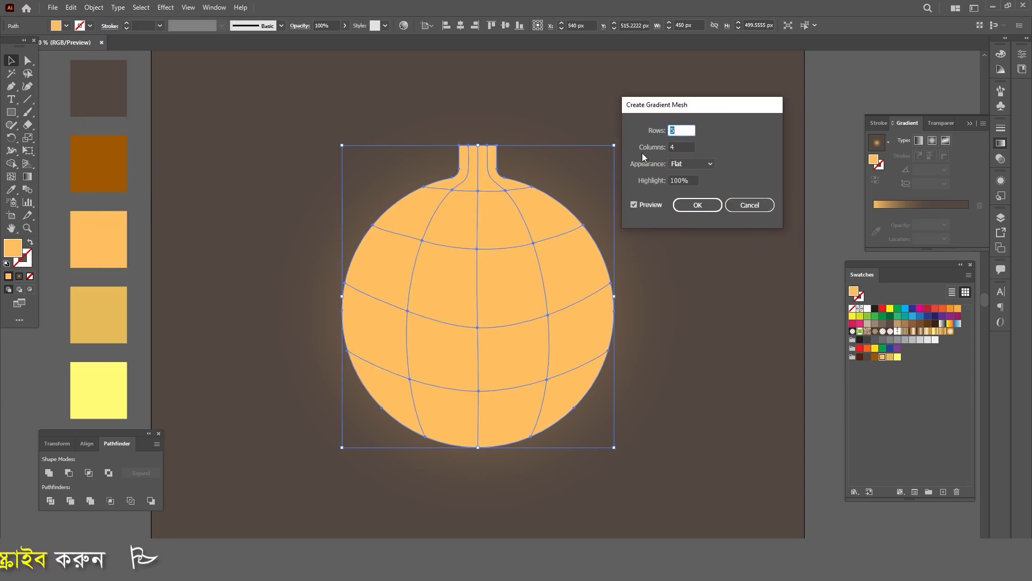
{"action": "left_click", "coordinate": [678, 148]}
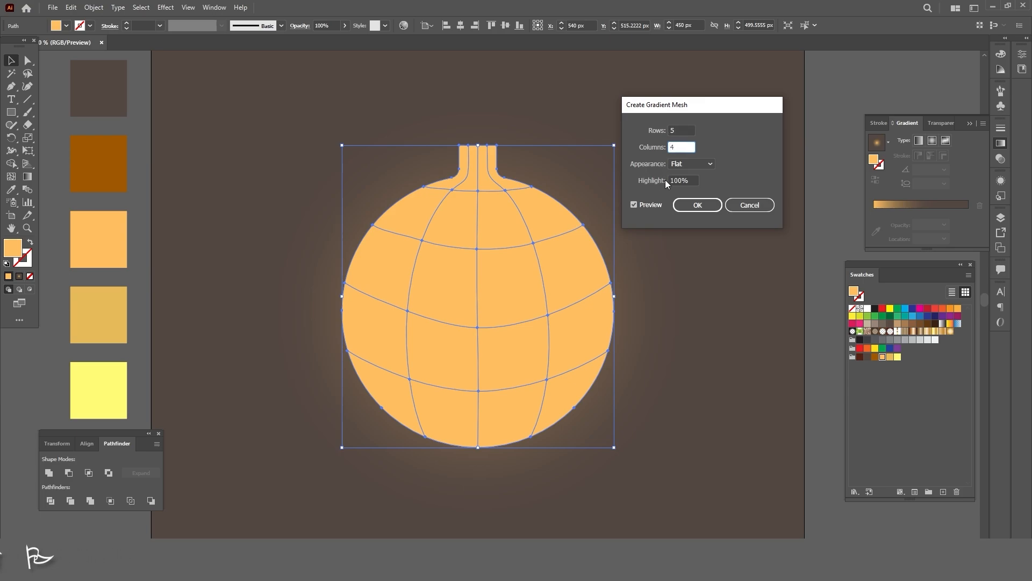
{"action": "left_click", "coordinate": [699, 208]}
{"action": "left_click", "coordinate": [647, 269]}
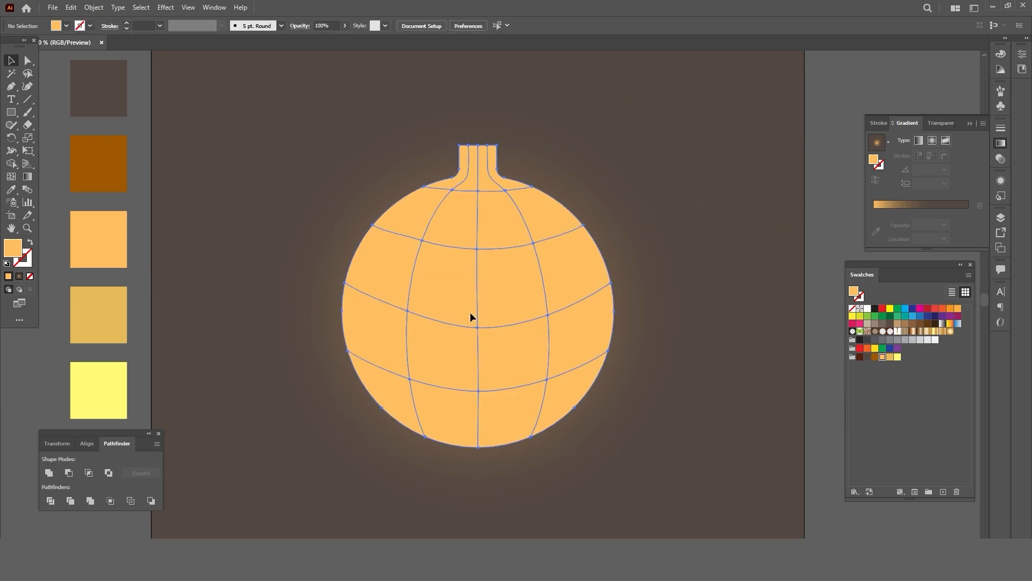
Step: Color the mesh points along the circle's outer outline with the dark brown from the custom swatch group, and deselect them
{"action": "left_click", "coordinate": [471, 314]}
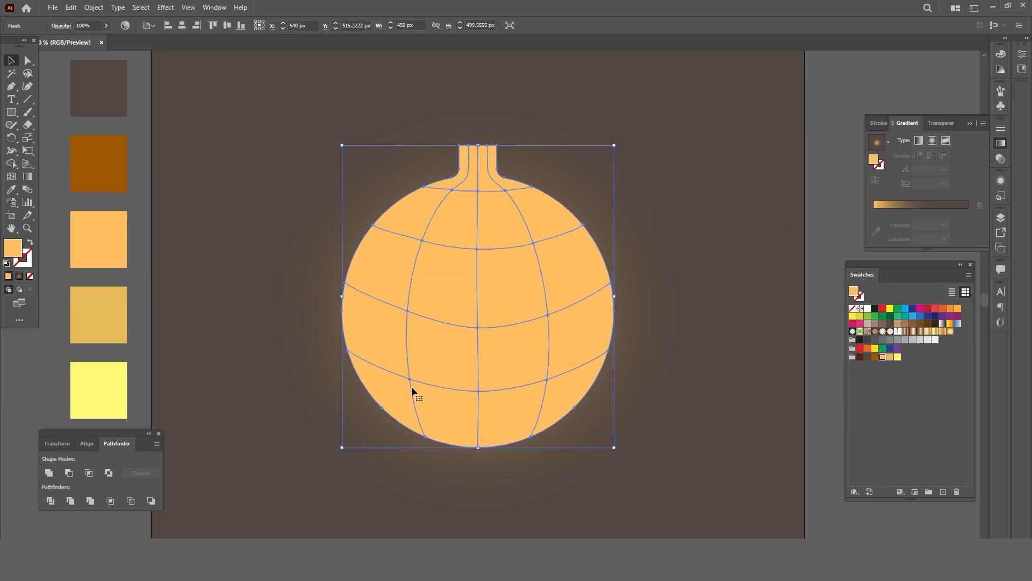
{"action": "left_click", "coordinate": [29, 63]}
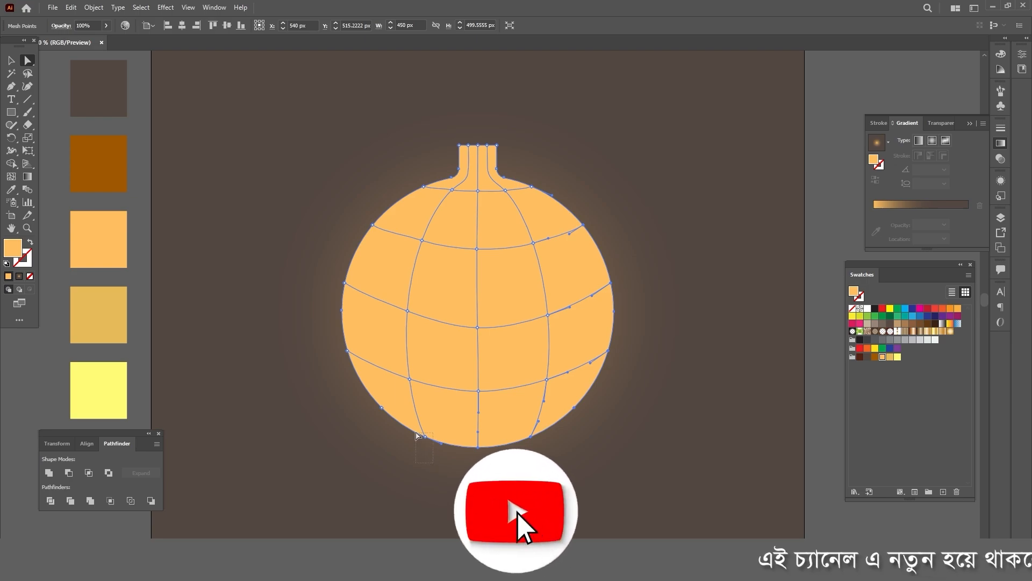
{"action": "left_click_drag", "start_coordinate": [387, 429], "coordinate": [377, 402]}
{"action": "left_click_drag", "start_coordinate": [339, 364], "coordinate": [349, 278]}
{"action": "left_click_drag", "start_coordinate": [368, 211], "coordinate": [382, 236]}
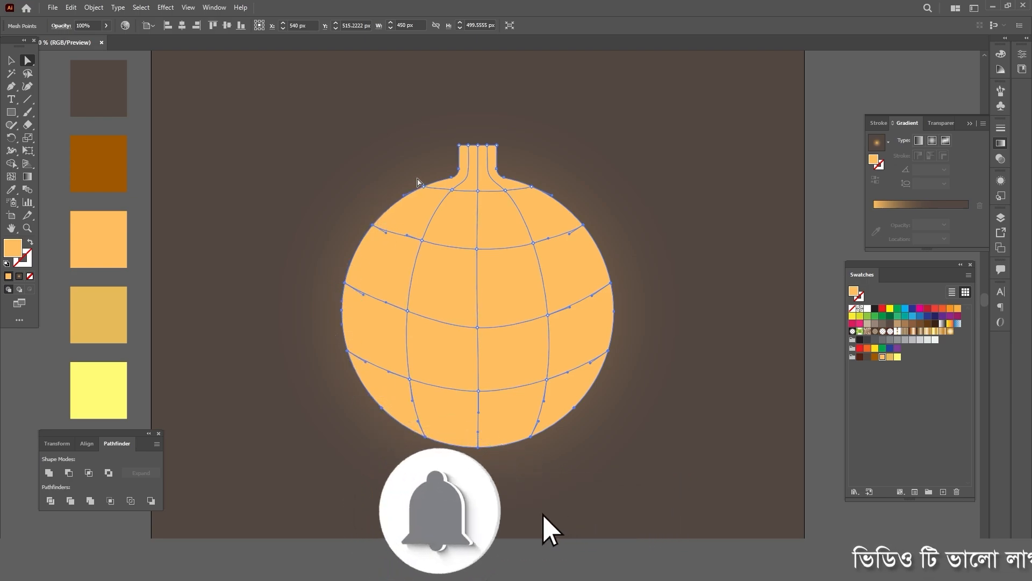
{"action": "left_click_drag", "start_coordinate": [416, 178], "coordinate": [426, 193]}
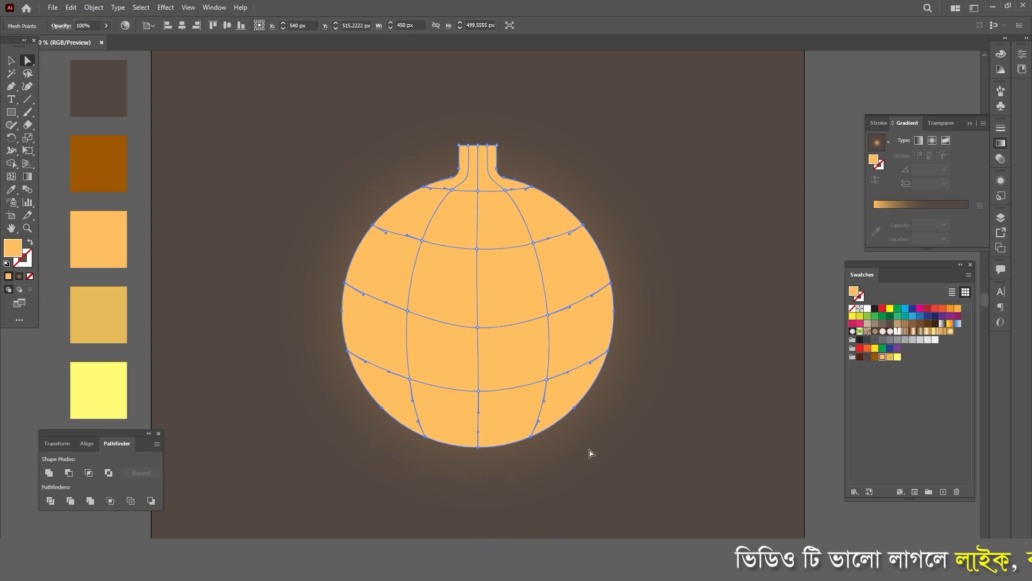
{"action": "left_click", "coordinate": [860, 357]}
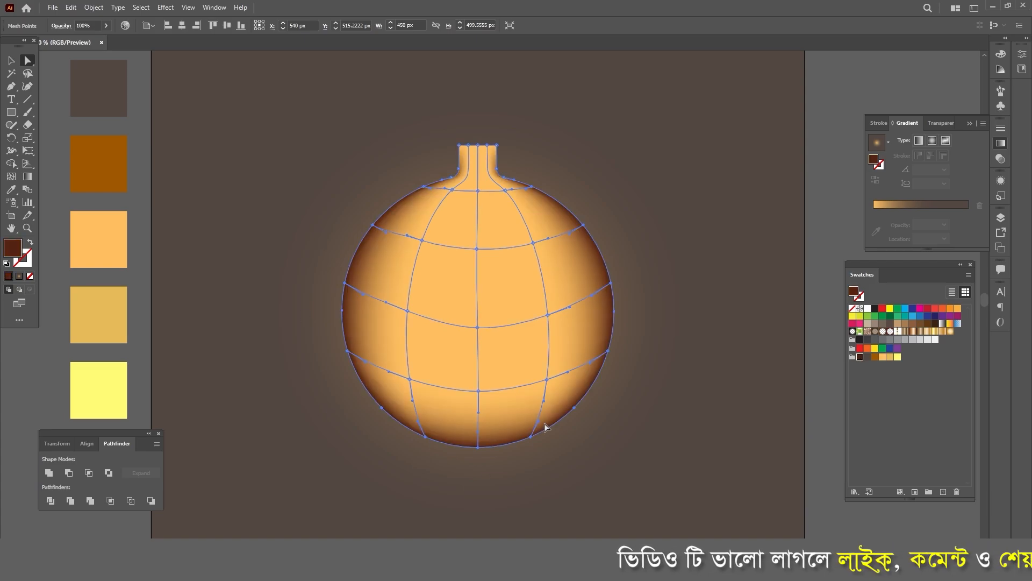
{"action": "key", "text": "ctrl+shift+a"}
Step: Color the lowest row of inner mesh points with the brownish orange swatch, and deselect them
{"action": "left_click", "coordinate": [477, 392]}
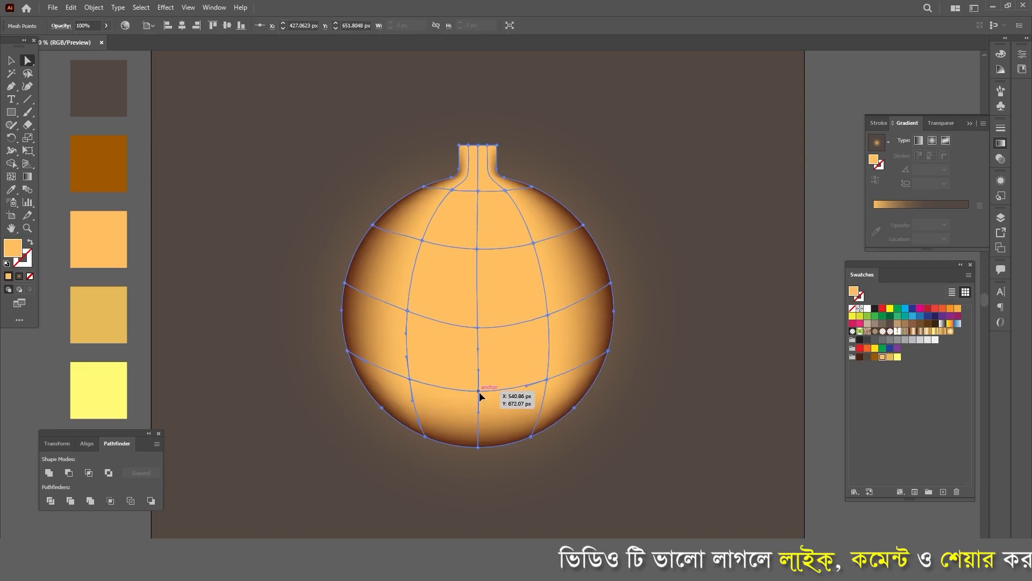
{"action": "left_click", "coordinate": [547, 381], "text": "shift"}
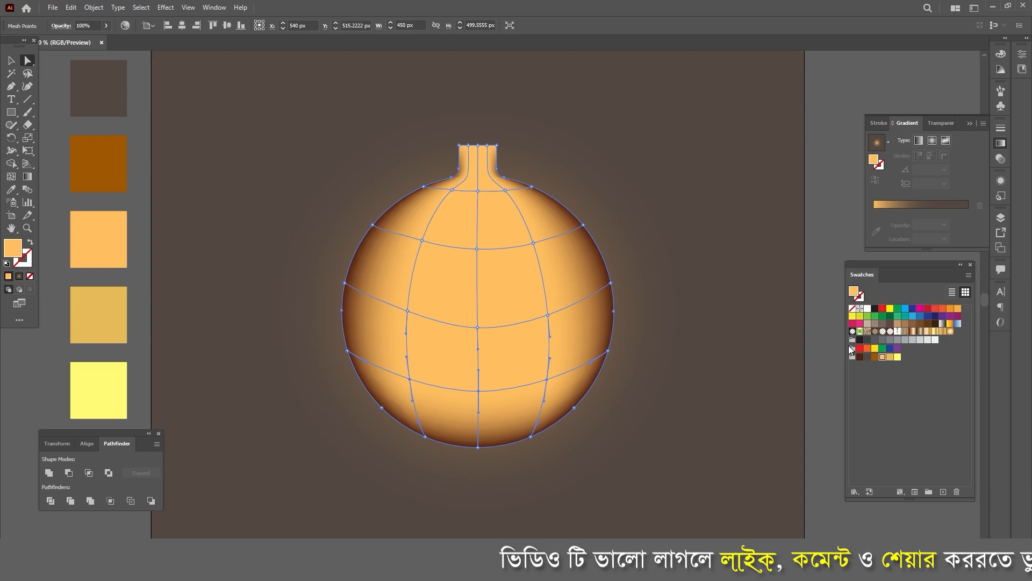
{"action": "left_click", "coordinate": [875, 357]}
{"action": "left_click", "coordinate": [699, 353]}
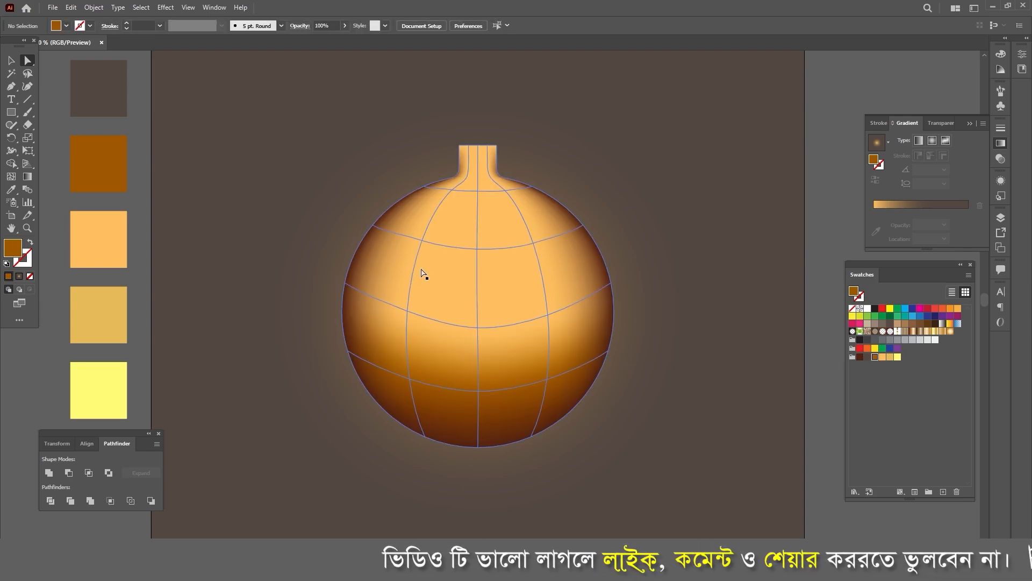
Step: Color the left and right inner mesh points of the ball's upper part with the light yellow swatch, and deselect them
{"action": "left_click", "coordinate": [428, 246]}
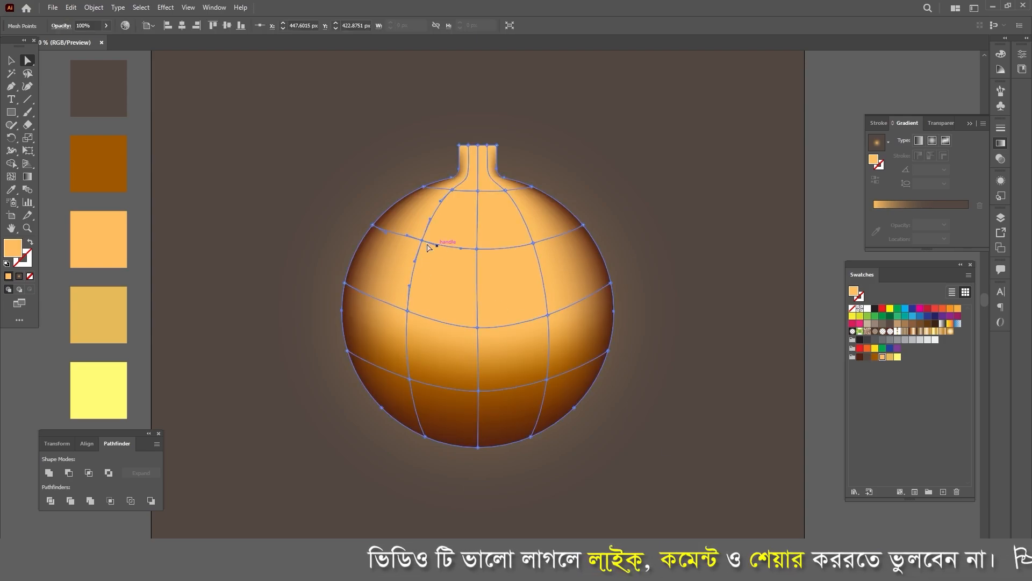
{"action": "left_click", "coordinate": [534, 245], "text": "shift"}
{"action": "left_click", "coordinate": [897, 357]}
{"action": "left_click", "coordinate": [790, 376]}
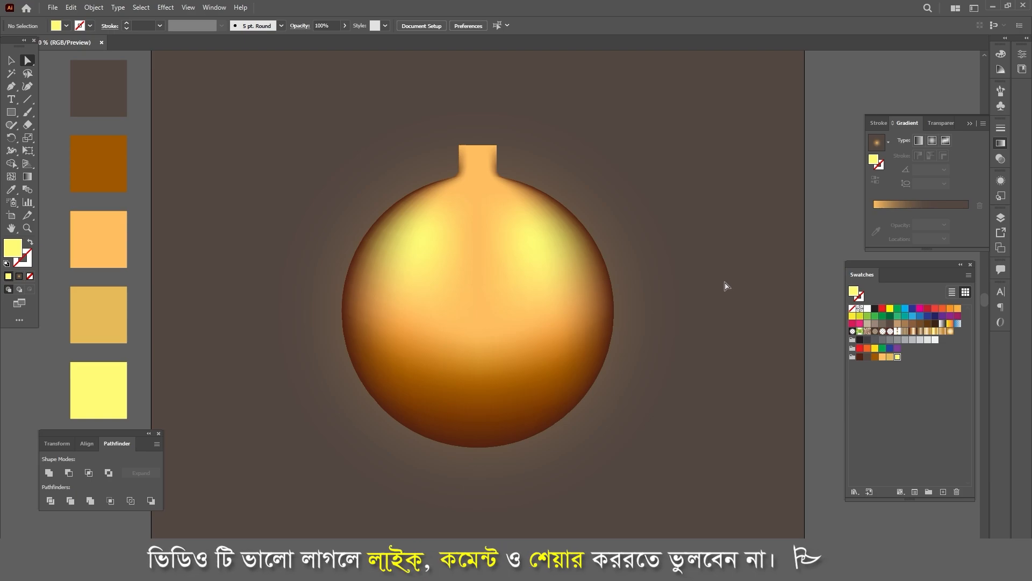
Step: Draw a circle about 144 px in diameter on the empty background at the ball's upper left
{"action": "left_click", "coordinate": [19, 114]}
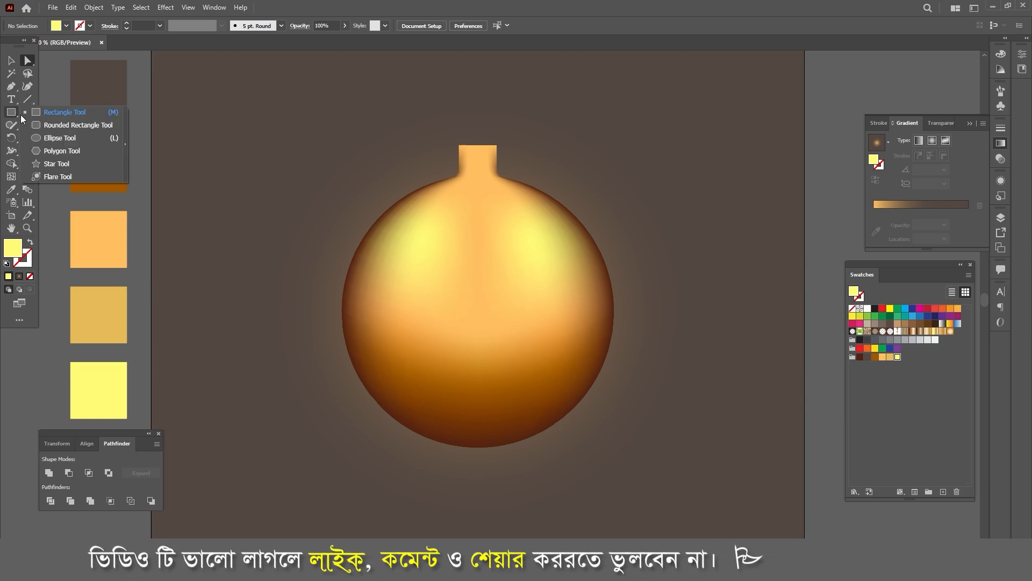
{"action": "left_click", "coordinate": [53, 137]}
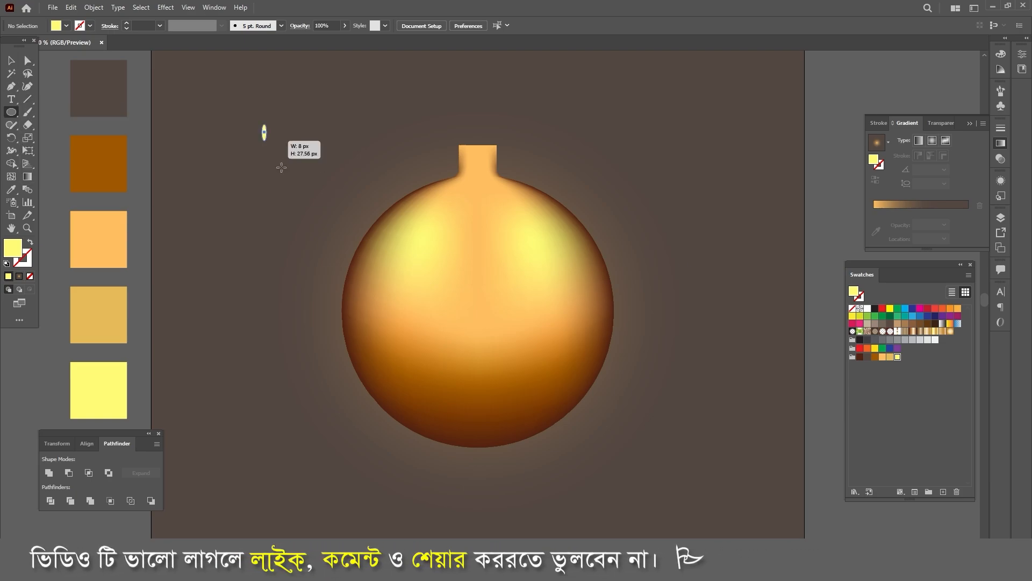
{"action": "left_click_drag", "start_coordinate": [281, 167], "coordinate": [350, 211]}
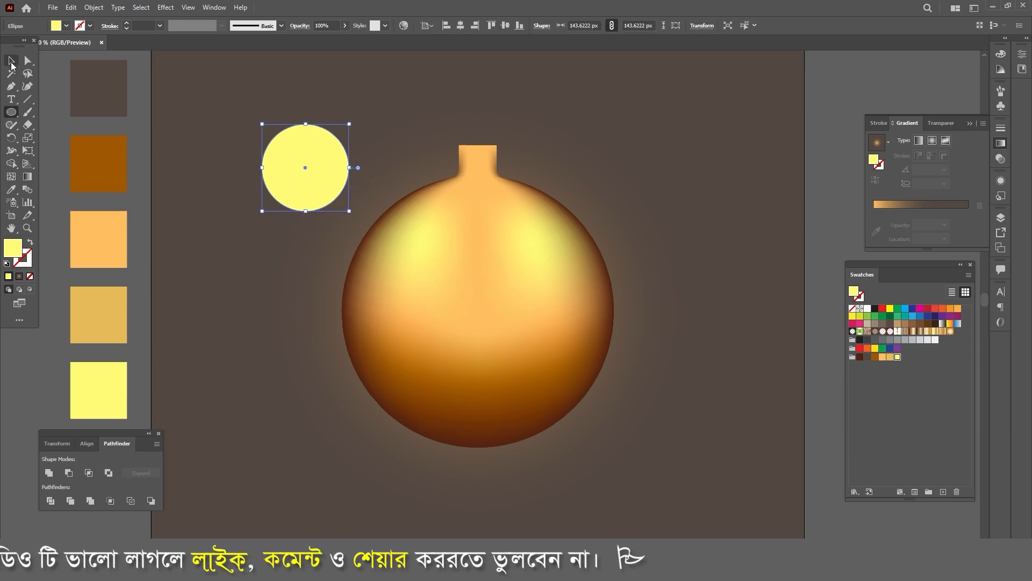
{"action": "left_click", "coordinate": [11, 62]}
Step: Fill the small circle with the white-to-black gradient preset and make it radial
{"action": "left_click", "coordinate": [888, 142]}
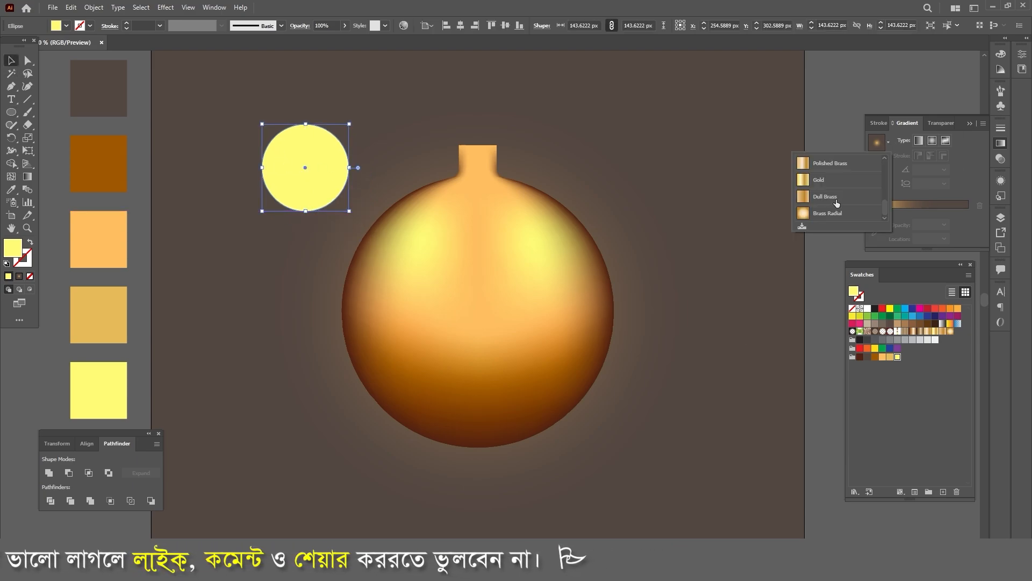
{"action": "left_click", "coordinate": [823, 166]}
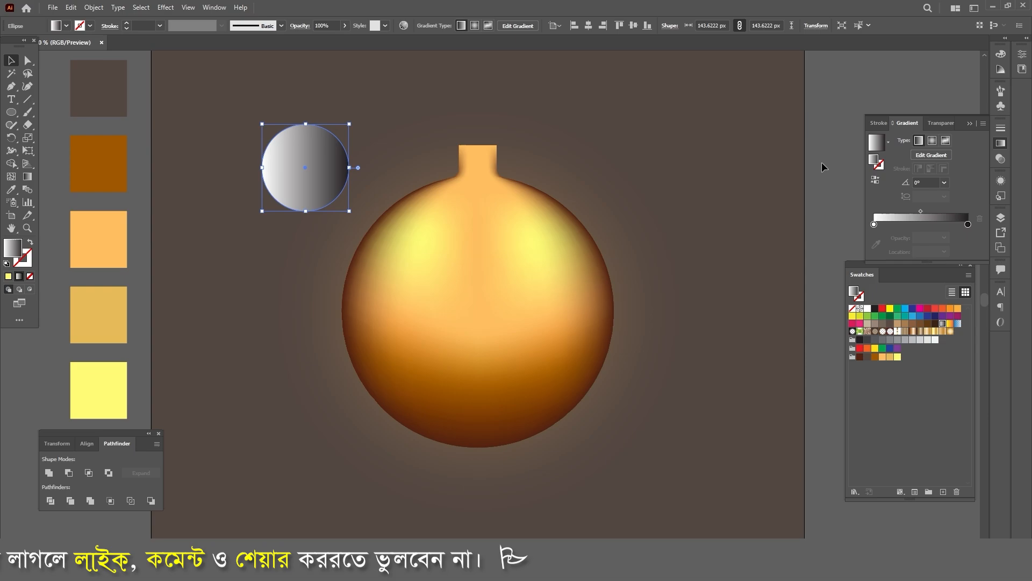
{"action": "left_click", "coordinate": [934, 141]}
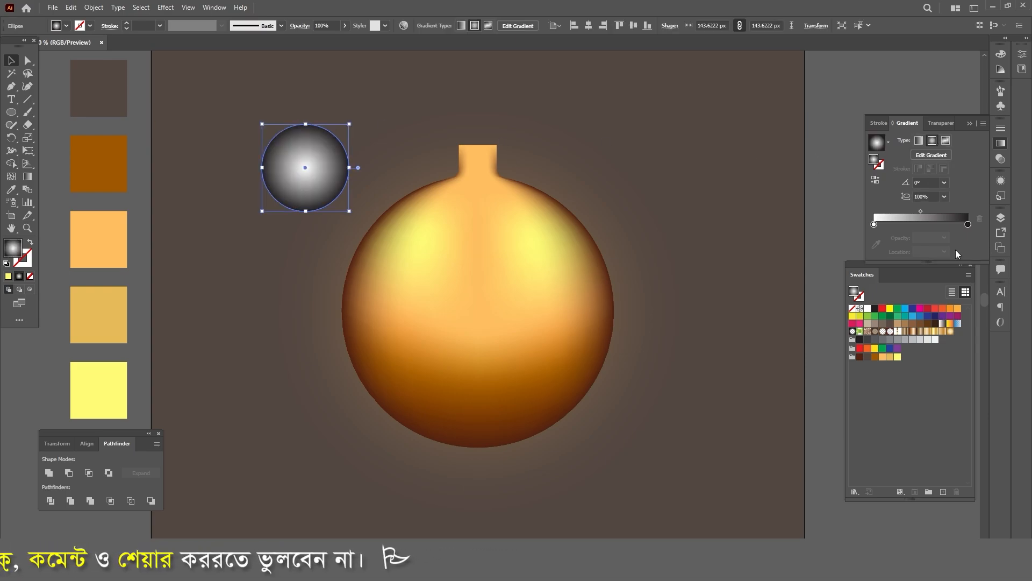
Step: Move the gradient's dark stop inward to about 79.6% and set its color to pure black (000000)
{"action": "left_click_drag", "start_coordinate": [957, 227], "coordinate": [904, 212]}
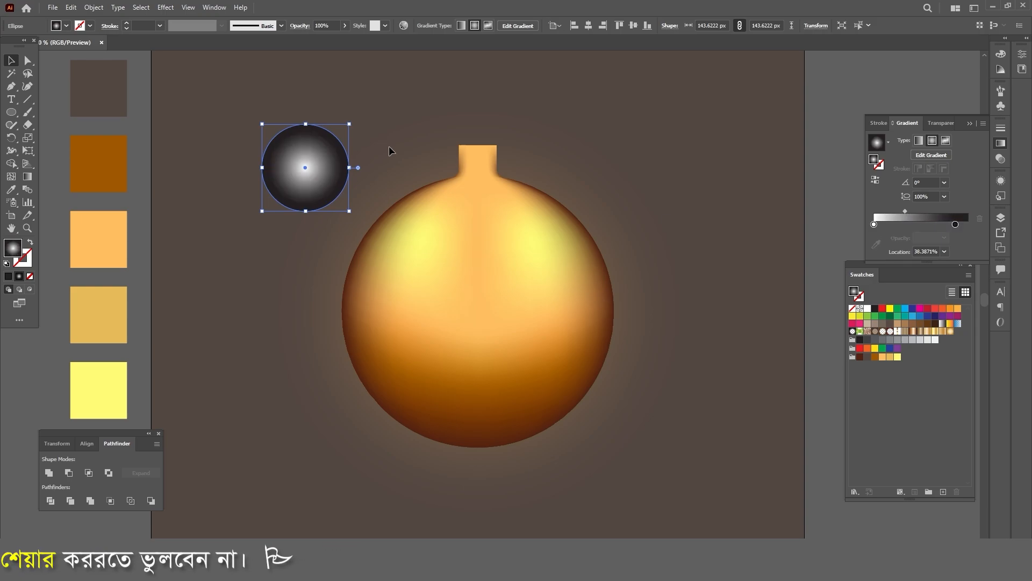
{"action": "key", "text": "ctrl+z"}
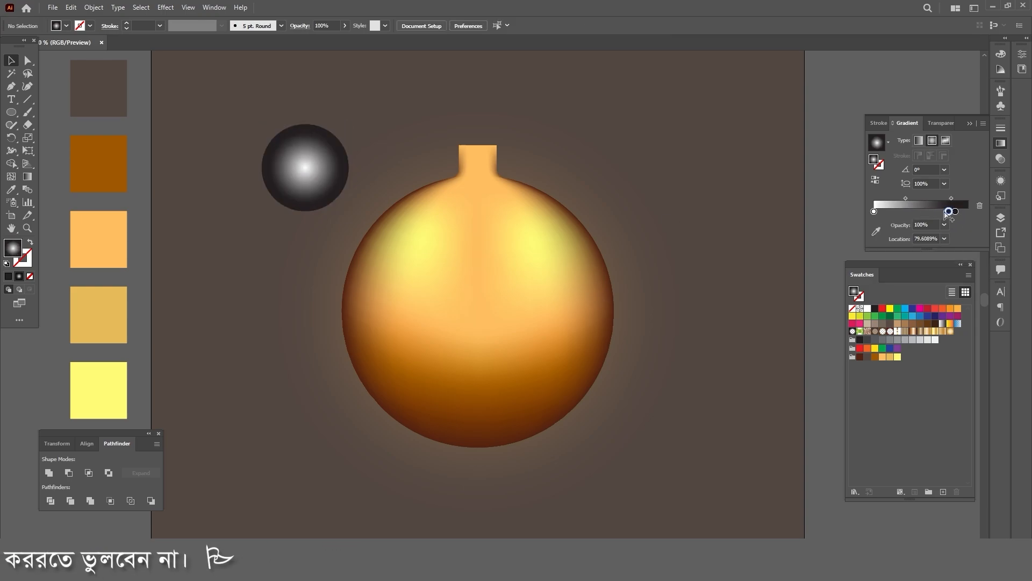
{"action": "key", "text": "ctrl+z"}
{"action": "double_click", "coordinate": [946, 224]}
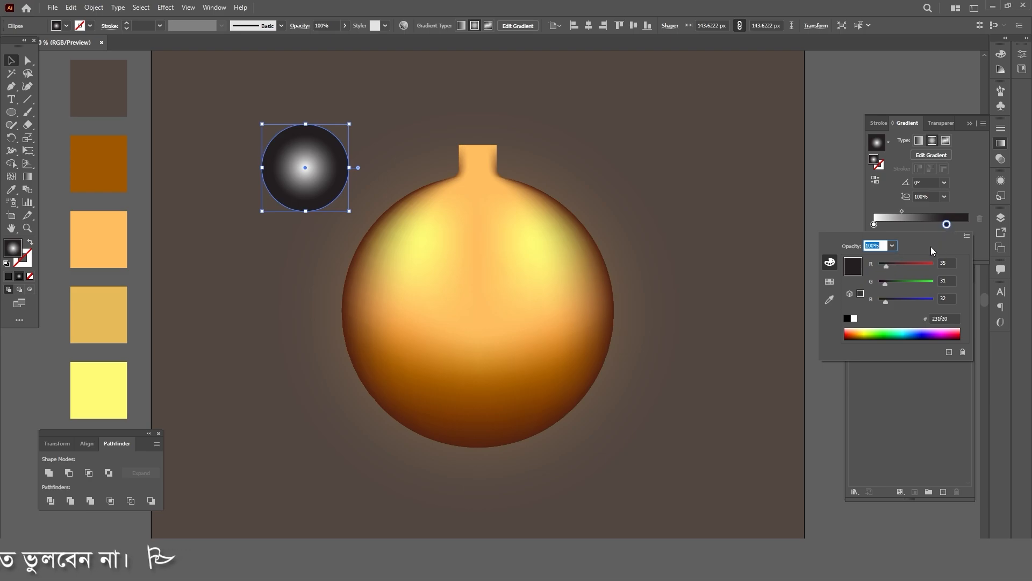
{"action": "left_click_drag", "start_coordinate": [886, 266], "coordinate": [878, 302]}
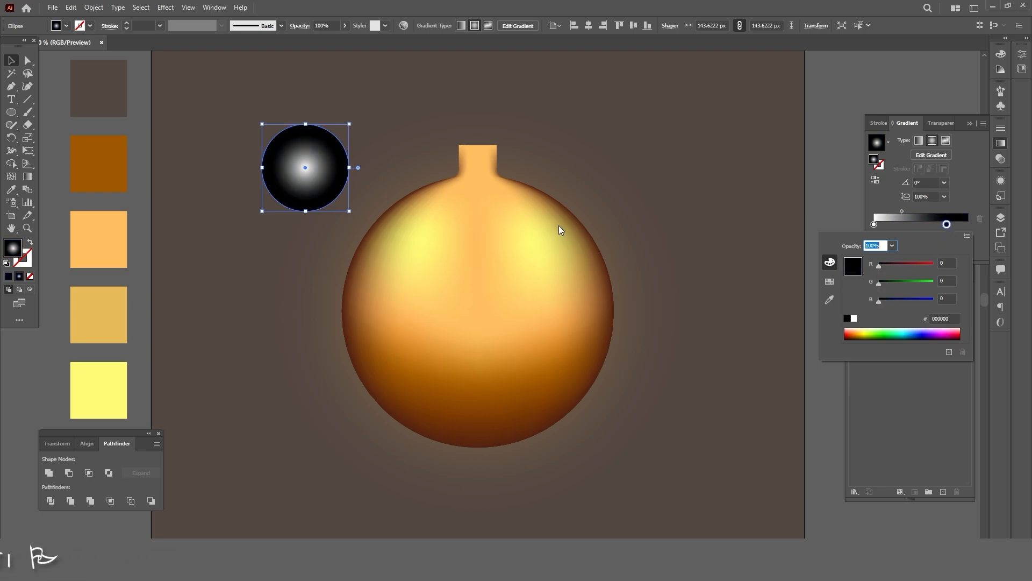
{"action": "left_click", "coordinate": [352, 80]}
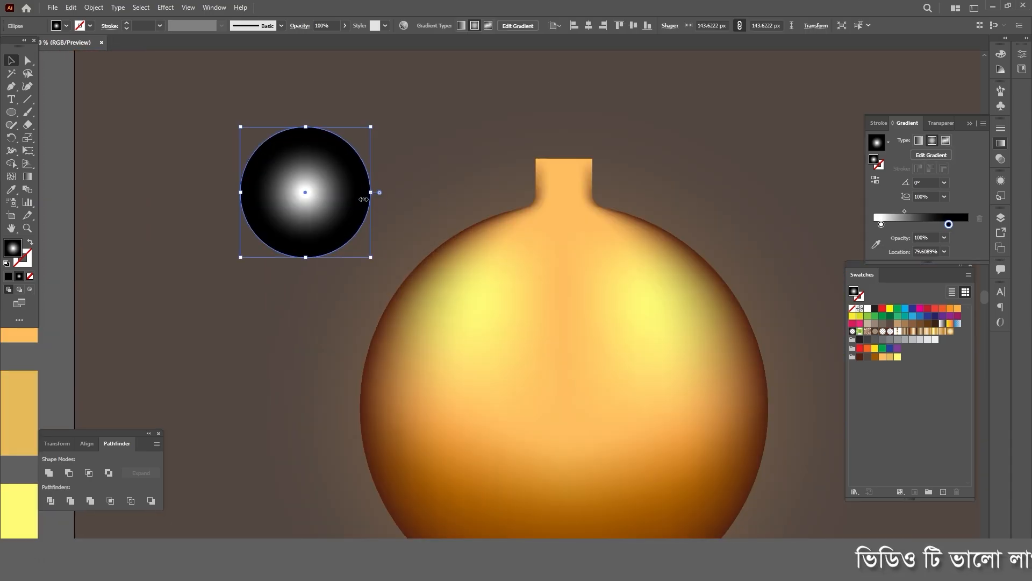
Step: Set the small circle's blending mode to Screen and deselect it
{"action": "left_click", "coordinate": [937, 124]}
{"action": "left_click", "coordinate": [886, 140]}
{"action": "left_click", "coordinate": [896, 218]}
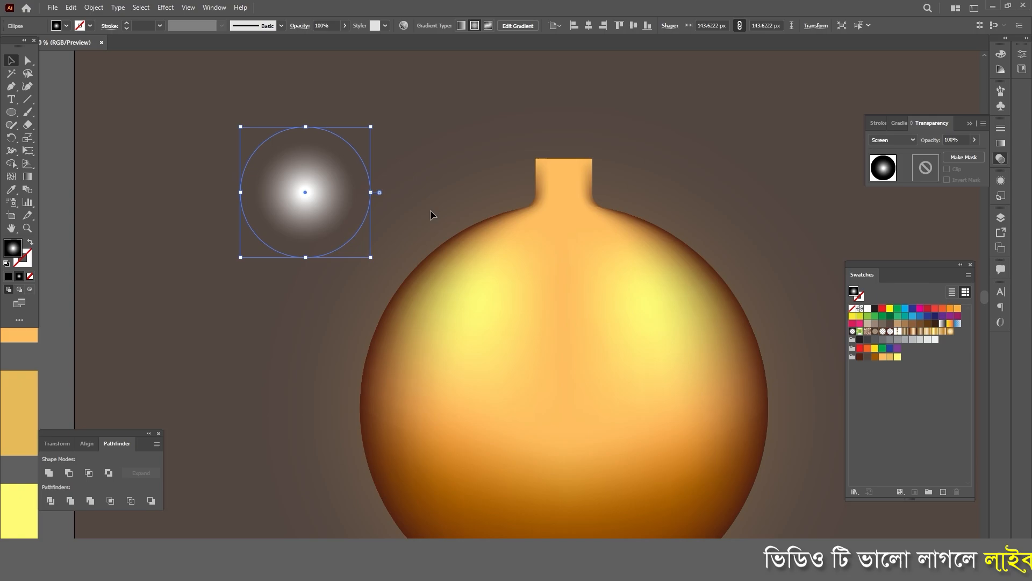
{"action": "left_click", "coordinate": [403, 146]}
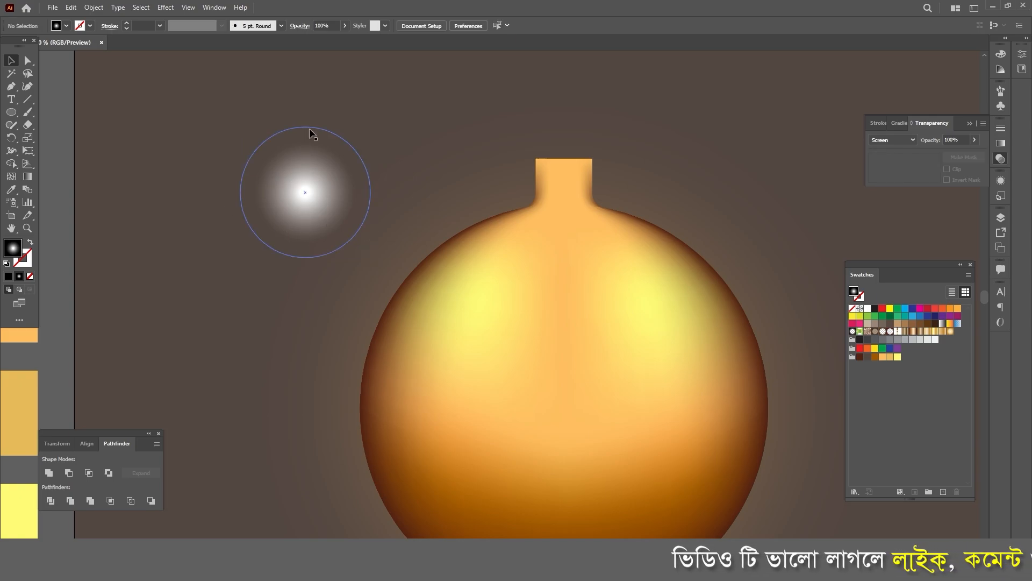
Step: Move the white glow onto the ball's left yellow area and enlarge it to about 192 px in diameter
{"action": "left_click_drag", "start_coordinate": [310, 129], "coordinate": [508, 317]}
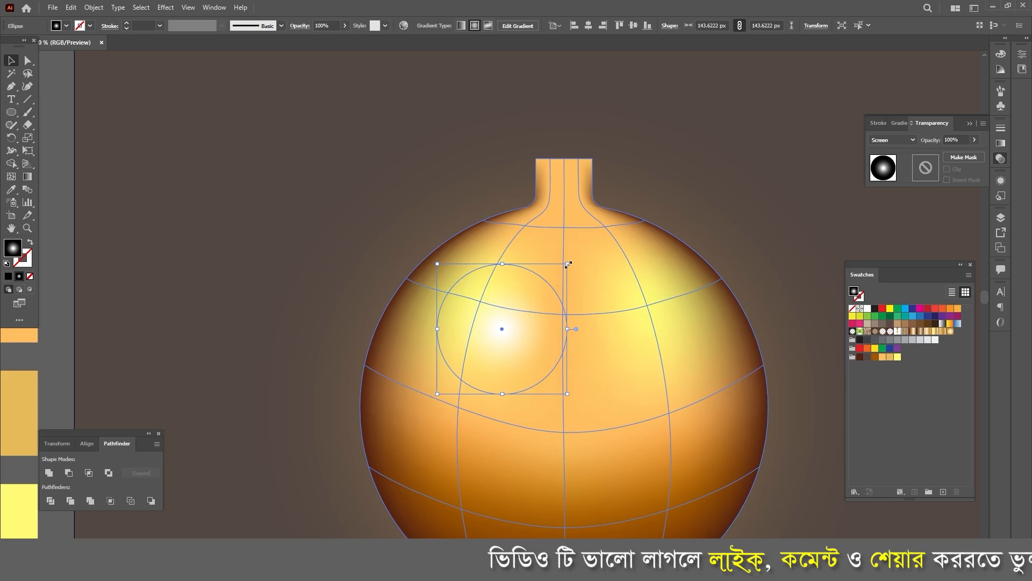
{"action": "left_click_drag", "start_coordinate": [568, 264], "coordinate": [590, 241]}
{"action": "left_click", "coordinate": [689, 156]}
{"action": "scroll", "coordinate": [689, 156], "scroll_direction": "down", "scroll_amount": 2}
Step: Flatten the glow to an ellipse about 148 px tall and adjust its position on the left yellow area
{"action": "left_click", "coordinate": [503, 269]}
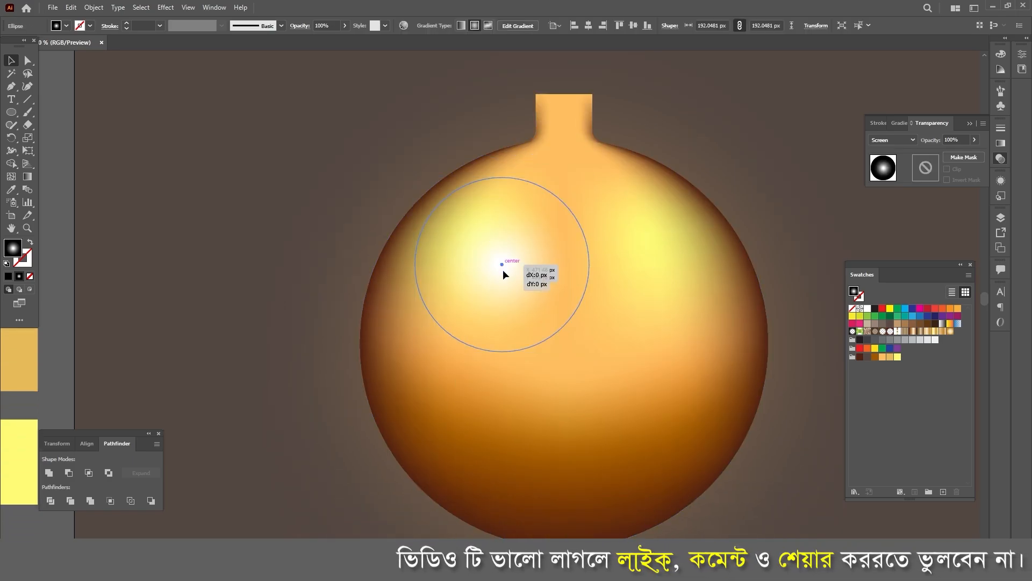
{"action": "left_click_drag", "start_coordinate": [503, 269], "coordinate": [499, 271]}
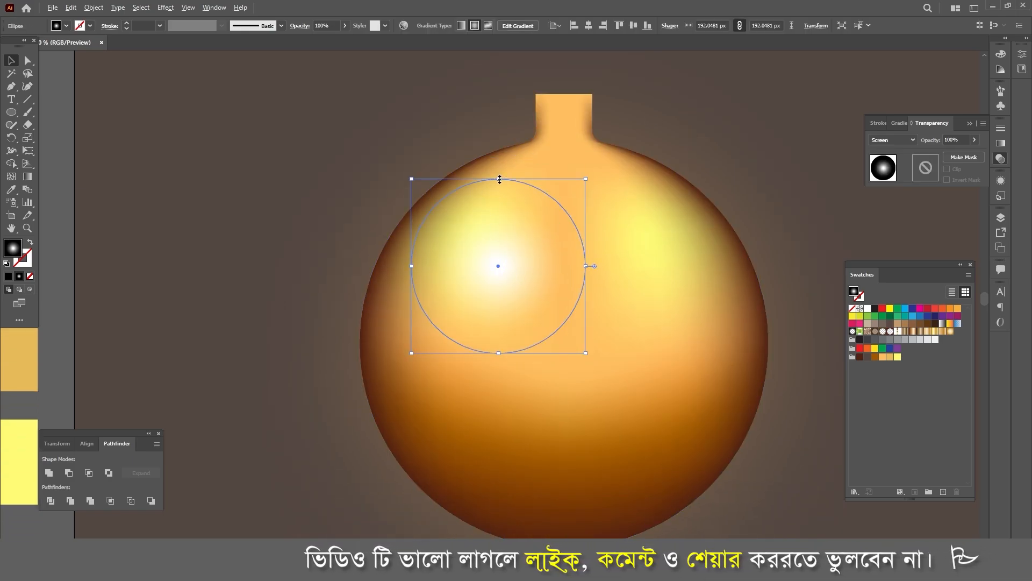
{"action": "left_click_drag", "start_coordinate": [499, 179], "coordinate": [500, 199]}
{"action": "left_click_drag", "start_coordinate": [509, 269], "coordinate": [512, 259]}
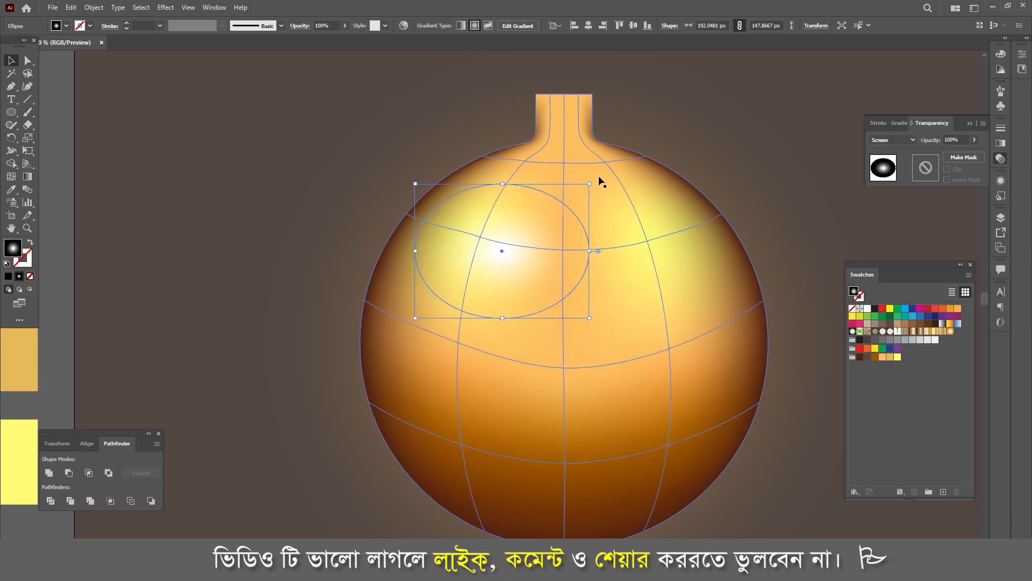
Step: Rotate the glow ellipse to follow the ball's left curve, lengthen it to about 249 px, and deselect it
{"action": "left_click_drag", "start_coordinate": [596, 179], "coordinate": [494, 133]}
{"action": "left_click_drag", "start_coordinate": [454, 323], "coordinate": [427, 367]}
{"action": "left_click", "coordinate": [329, 151]}
Step: Duplicate the tilted glow ellipse and place the copy on the right half of the ball
{"action": "scroll", "coordinate": [302, 241], "scroll_direction": "down", "scroll_amount": 2}
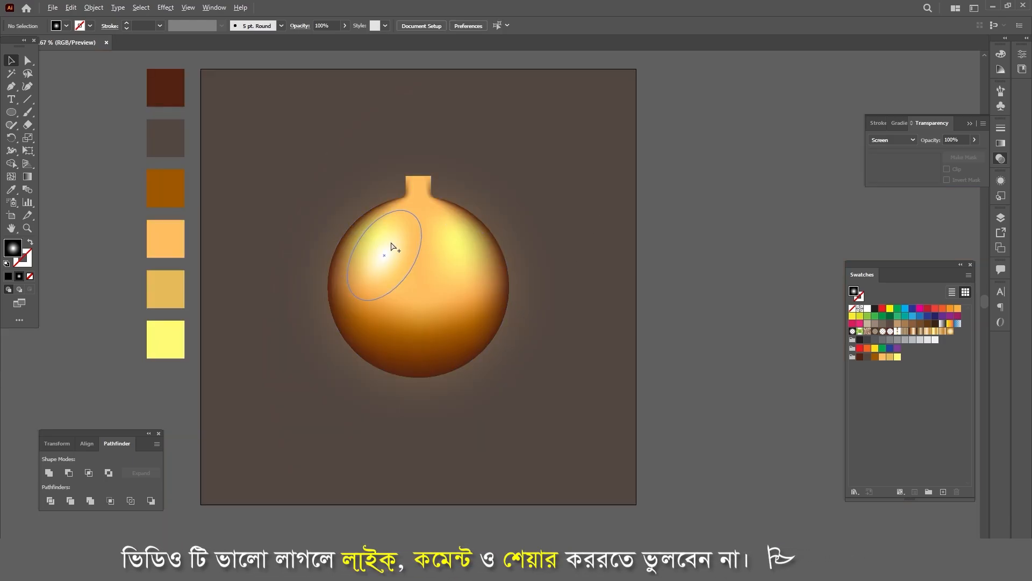
{"action": "scroll", "coordinate": [389, 253], "scroll_direction": "up", "scroll_amount": 2}
{"action": "left_click_drag", "start_coordinate": [388, 263], "coordinate": [475, 315]}
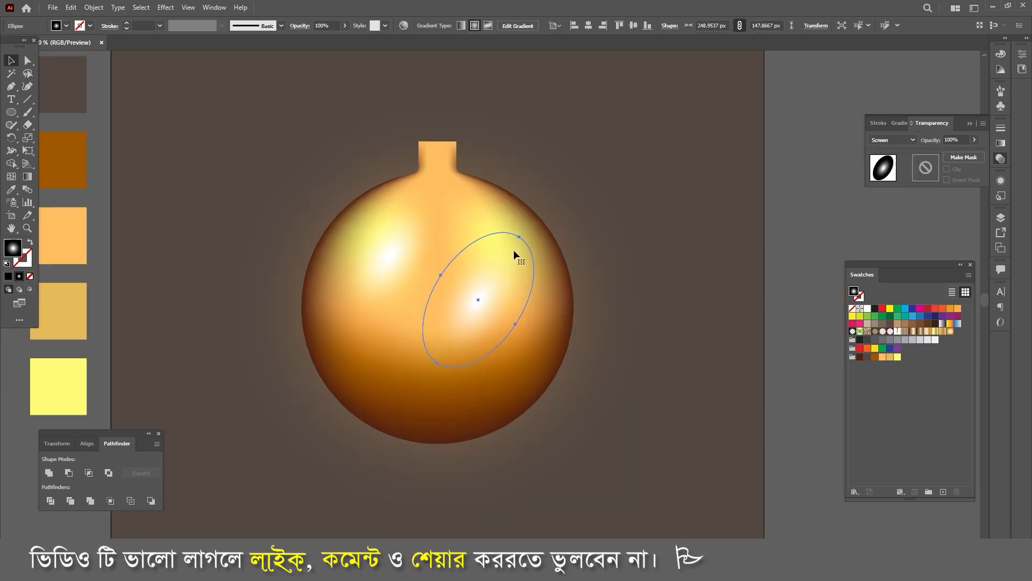
Step: Place small glow highlights down the ball's right side and reduce the lowest one, about 73 px wide, to 35% opacity
{"action": "left_click_drag", "start_coordinate": [514, 249], "coordinate": [505, 286]}
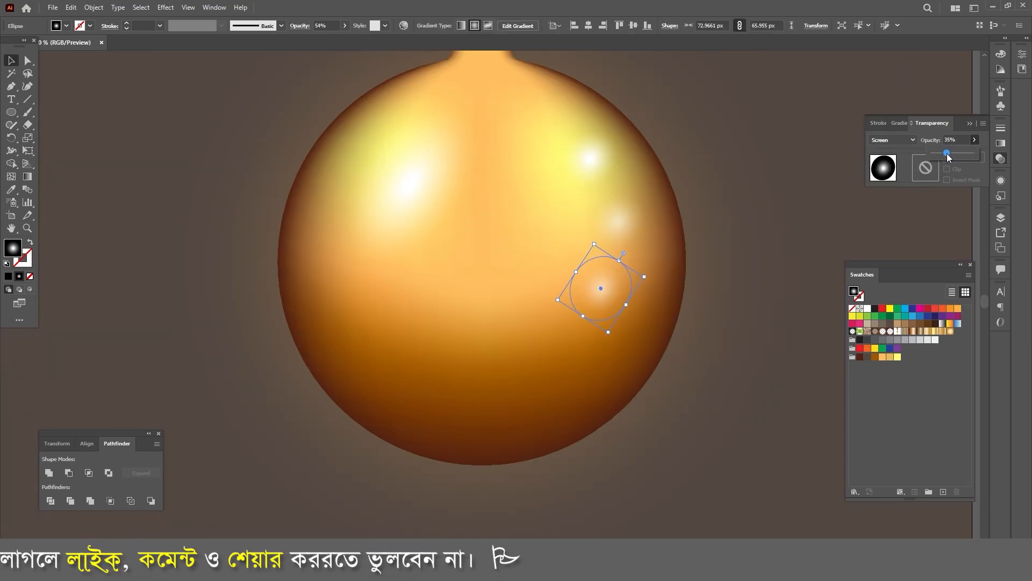
{"action": "scroll", "coordinate": [729, 231], "scroll_direction": "down", "scroll_amount": 1}
{"action": "left_click", "coordinate": [730, 236]}
{"action": "scroll", "coordinate": [731, 226], "scroll_direction": "up", "scroll_amount": 1}
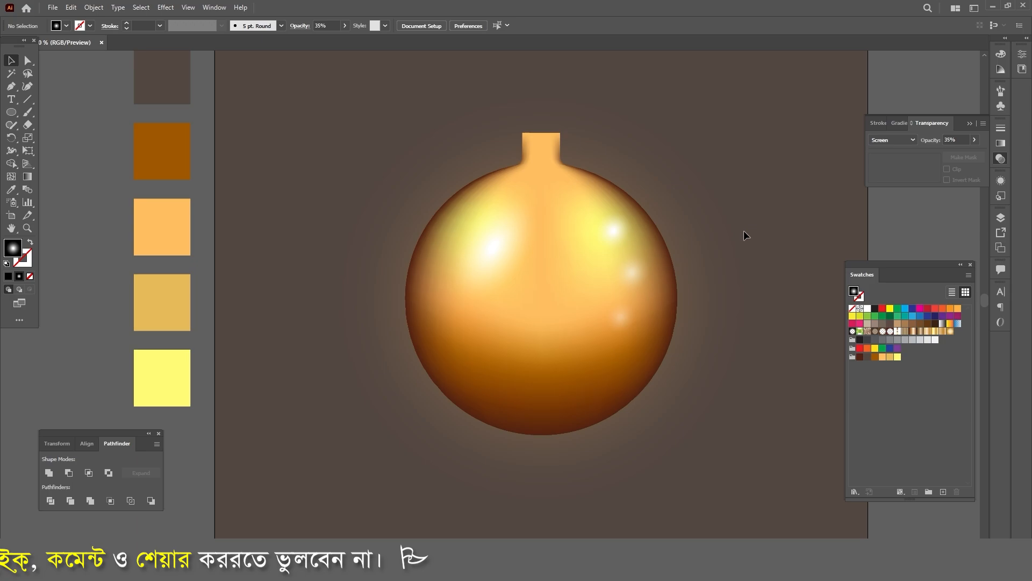
Step: Draw a rectangle over the upper part of the ball's neck and stretch it to about 66 px wide and 54 px tall
{"action": "scroll", "coordinate": [744, 235], "scroll_direction": "up", "scroll_amount": 2}
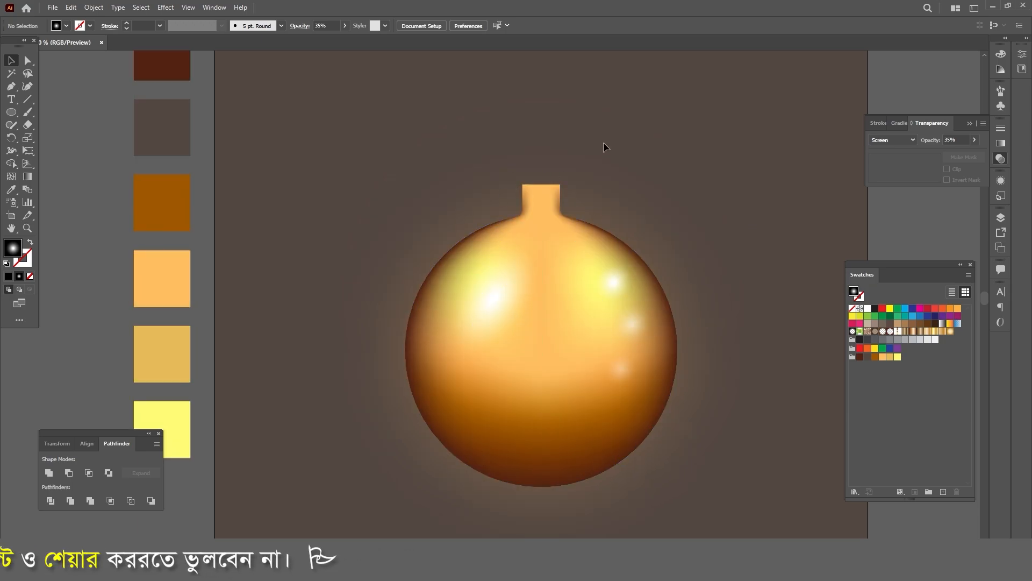
{"action": "scroll", "coordinate": [593, 155], "scroll_direction": "up", "scroll_amount": 1}
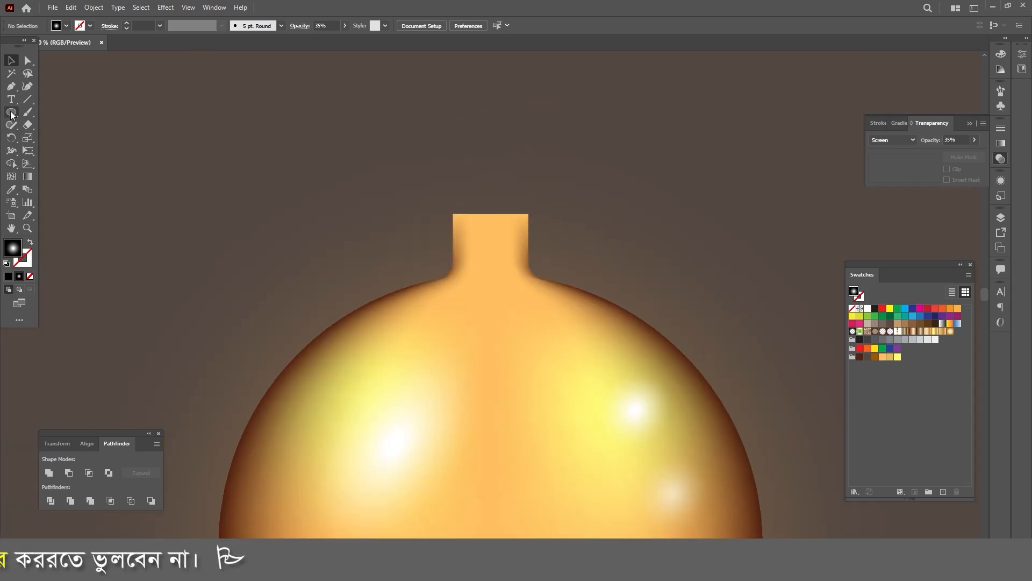
{"action": "left_click_drag", "start_coordinate": [11, 114], "coordinate": [52, 114]}
{"action": "scroll", "coordinate": [454, 210], "scroll_direction": "up", "scroll_amount": 1}
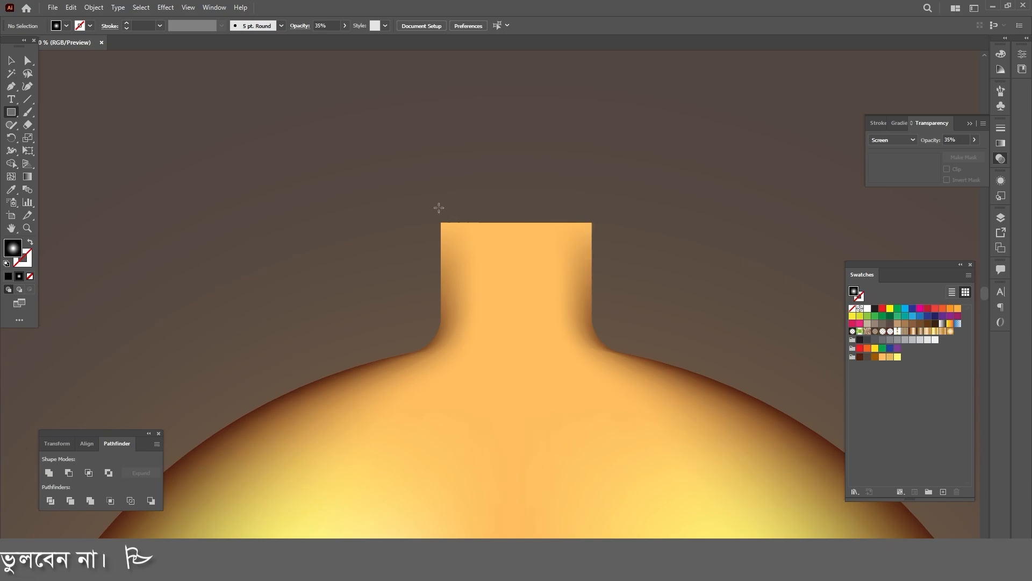
{"action": "mouse_move", "coordinate": [439, 207]}
{"action": "left_mouse_down"}
{"action": "mouse_move", "coordinate": [546, 288]}
{"action": "mouse_move", "coordinate": [592, 300]}
{"action": "mouse_move", "coordinate": [595, 316]}
{"action": "left_mouse_up"}
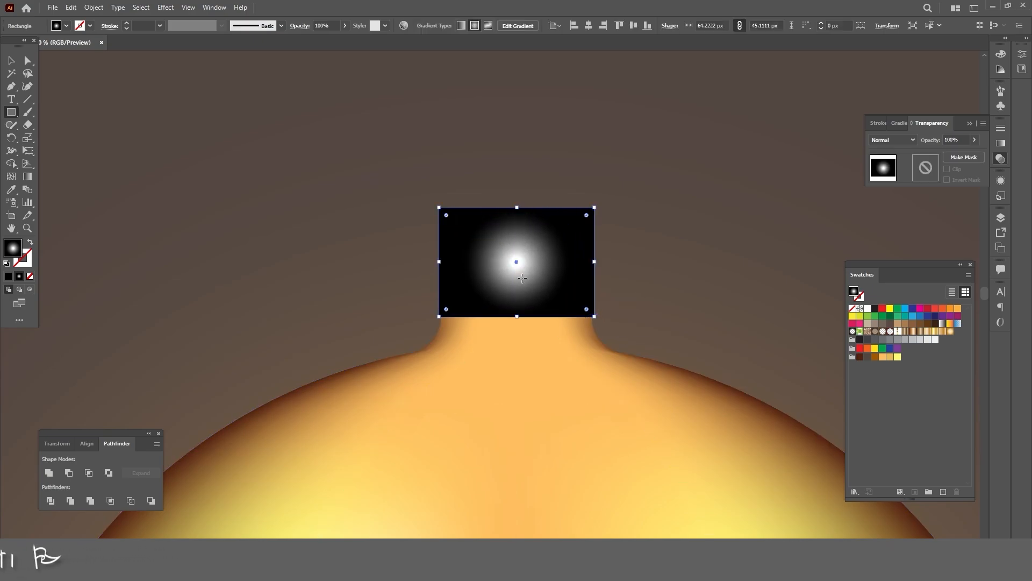
{"action": "left_click_drag", "start_coordinate": [440, 262], "coordinate": [436, 262]}
{"action": "left_click_drag", "start_coordinate": [515, 207], "coordinate": [514, 186]}
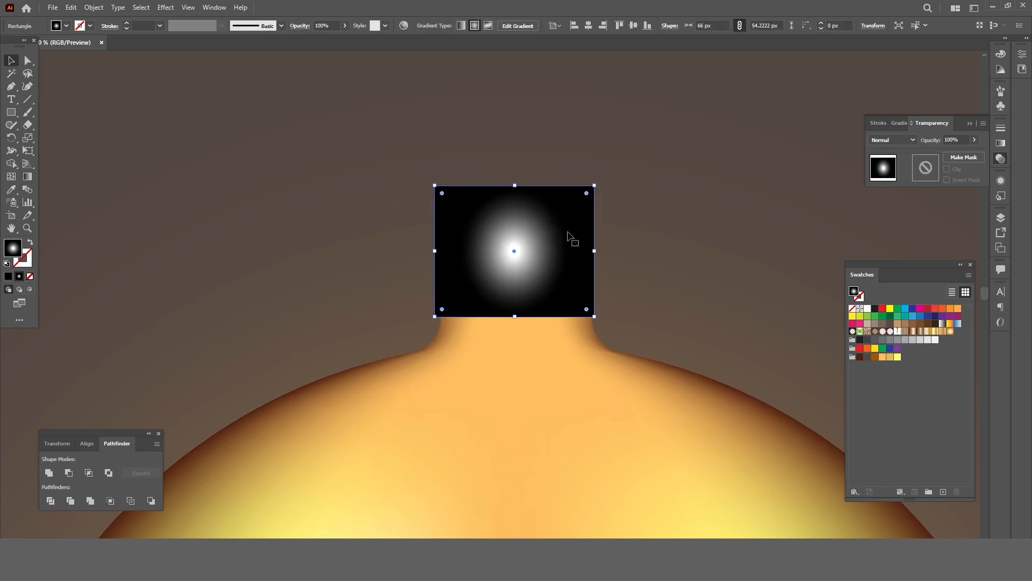
Step: Fill the neck rectangle with the golden tan swatch and duplicate it in place
{"action": "left_click", "coordinate": [889, 356]}
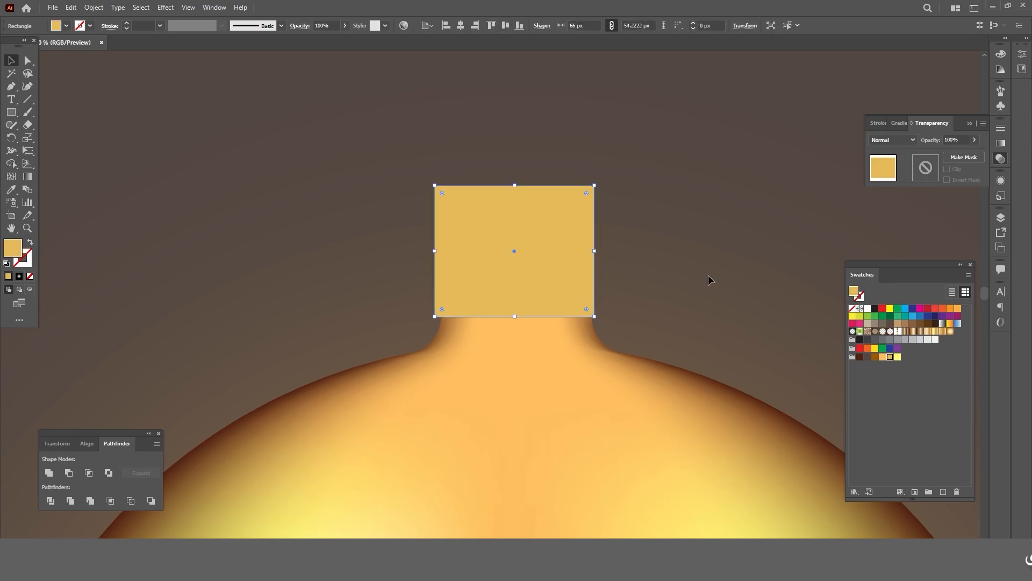
{"action": "left_click", "coordinate": [665, 220]}
{"action": "left_click", "coordinate": [513, 258]}
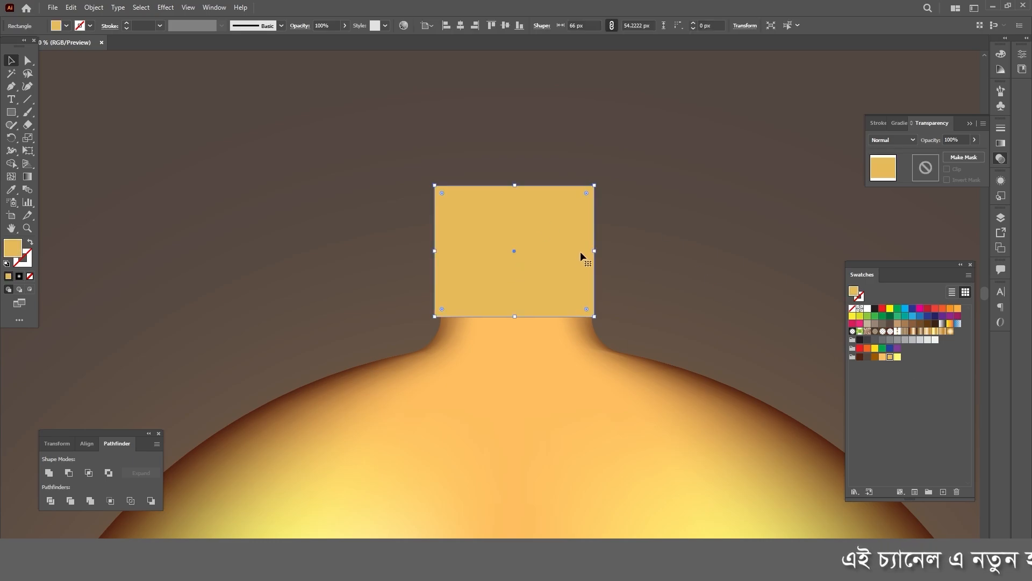
{"action": "left_click", "coordinate": [658, 241]}
{"action": "key", "text": "ctrl+a"}
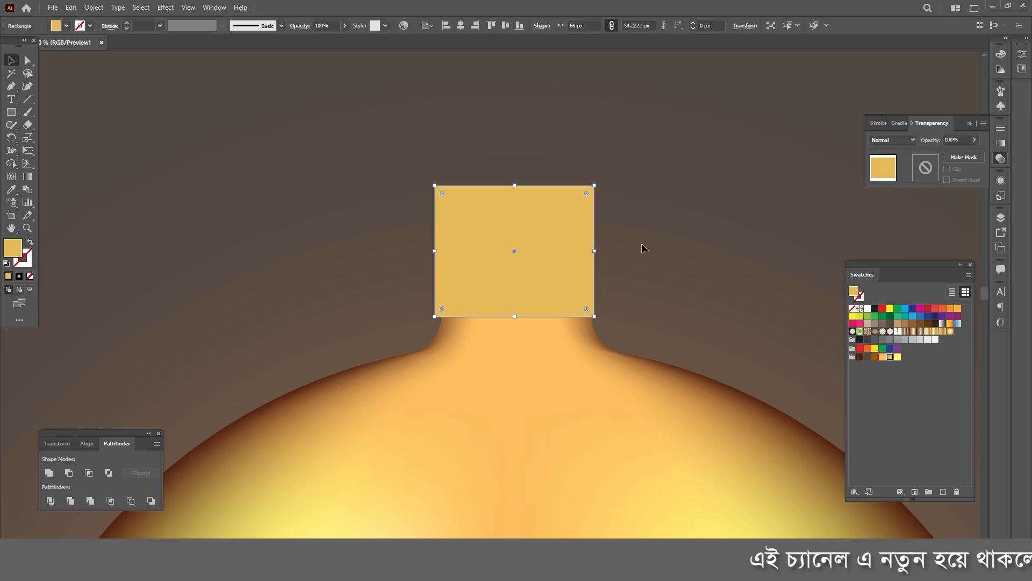
Step: Turn the front copy into a brown strip about 21 px tall and move it slightly above the tan rectangle's upper edge
{"action": "left_click_drag", "start_coordinate": [515, 316], "coordinate": [516, 237]}
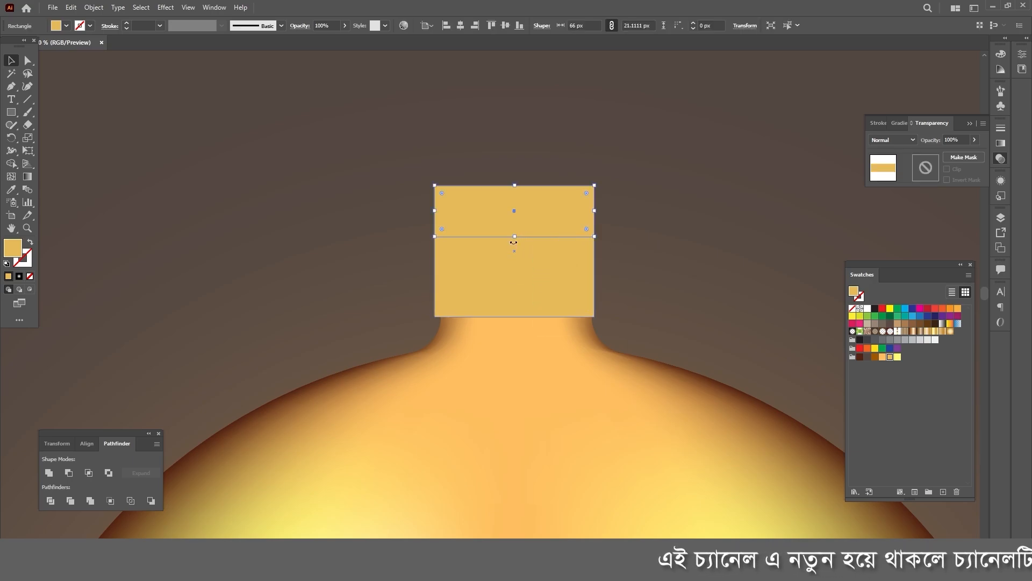
{"action": "left_click", "coordinate": [874, 357]}
{"action": "key", "text": "ctrl+shift+a"}
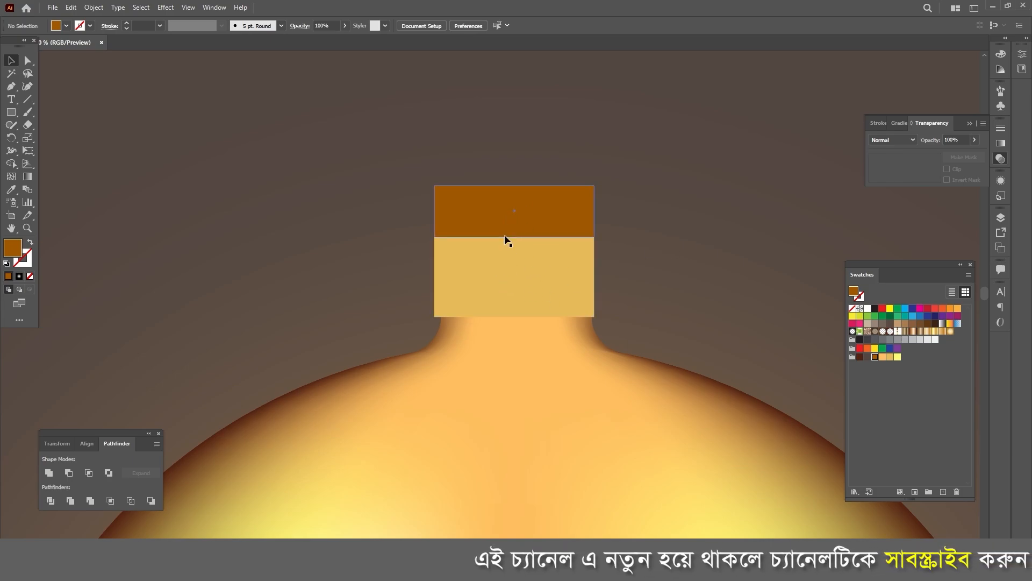
{"action": "left_click_drag", "start_coordinate": [504, 235], "coordinate": [505, 221]}
{"action": "key", "text": "ctrl+shift+a"}
Step: Split the tan rectangle into a grid of 3 columns with a 3 px gutter
{"action": "left_click", "coordinate": [500, 277]}
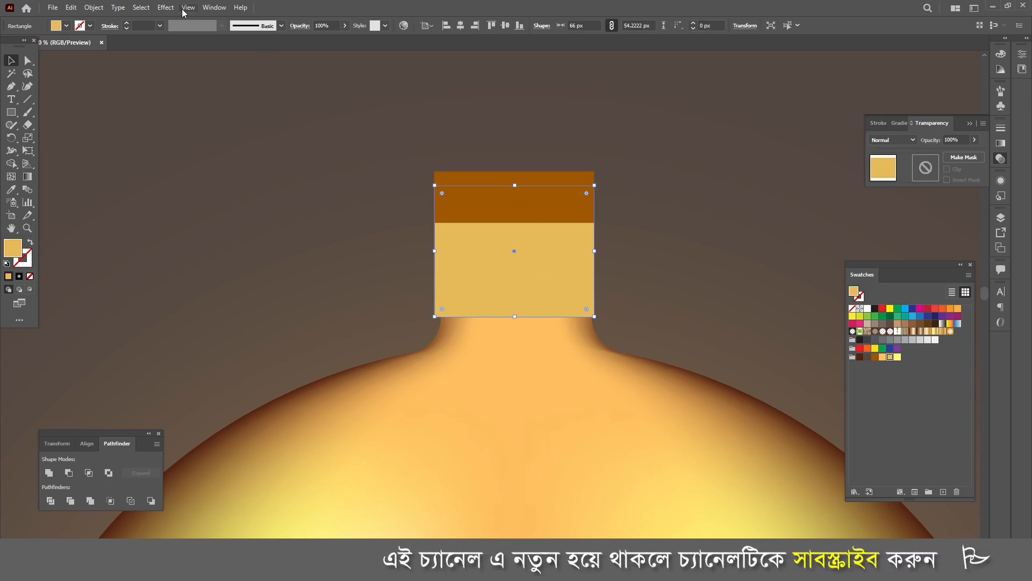
{"action": "left_click", "coordinate": [95, 9]}
{"action": "mouse_move", "coordinate": [161, 263]}
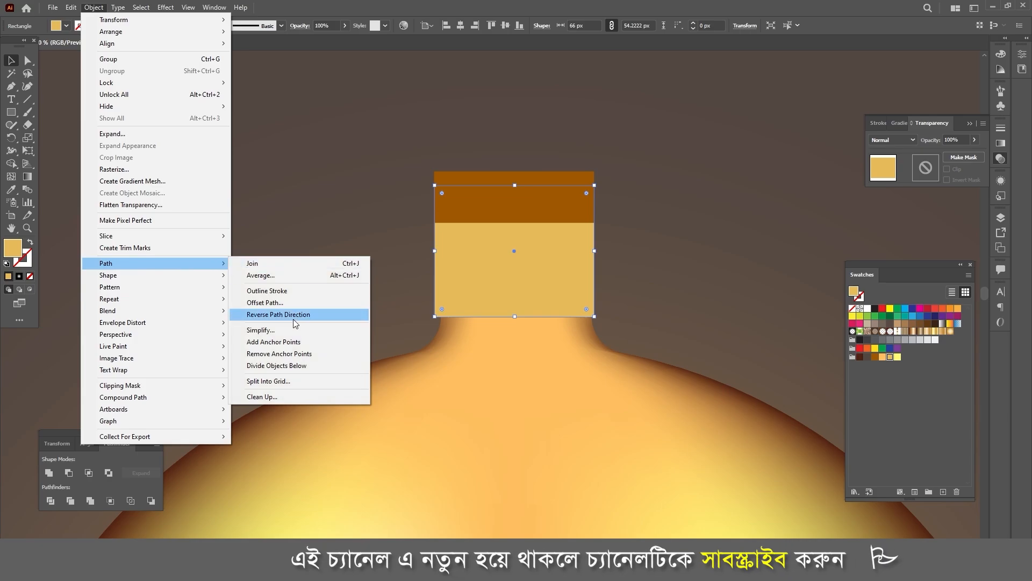
{"action": "left_click", "coordinate": [269, 381]}
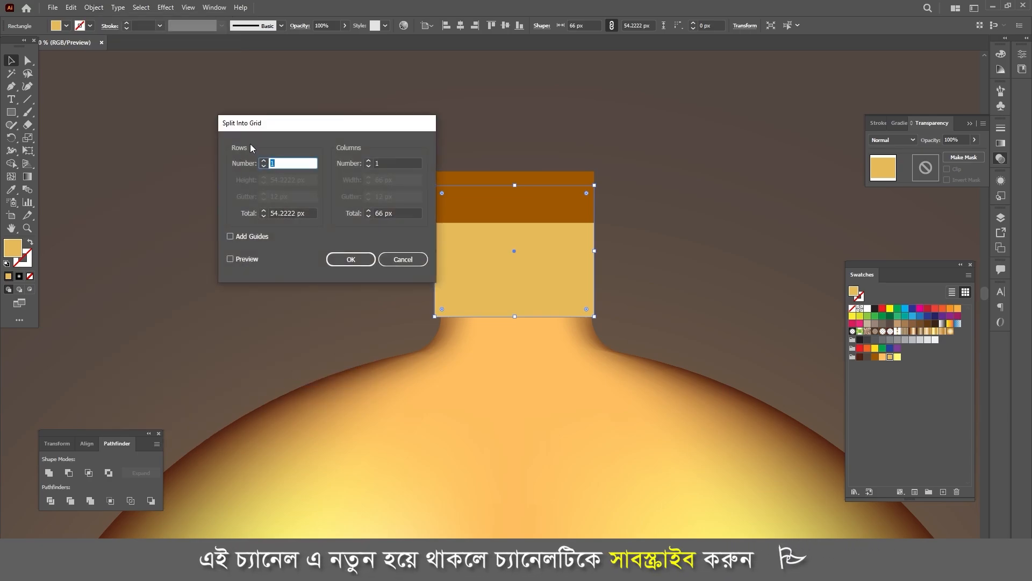
{"action": "left_click", "coordinate": [369, 162]}
{"action": "type", "text": "4"}
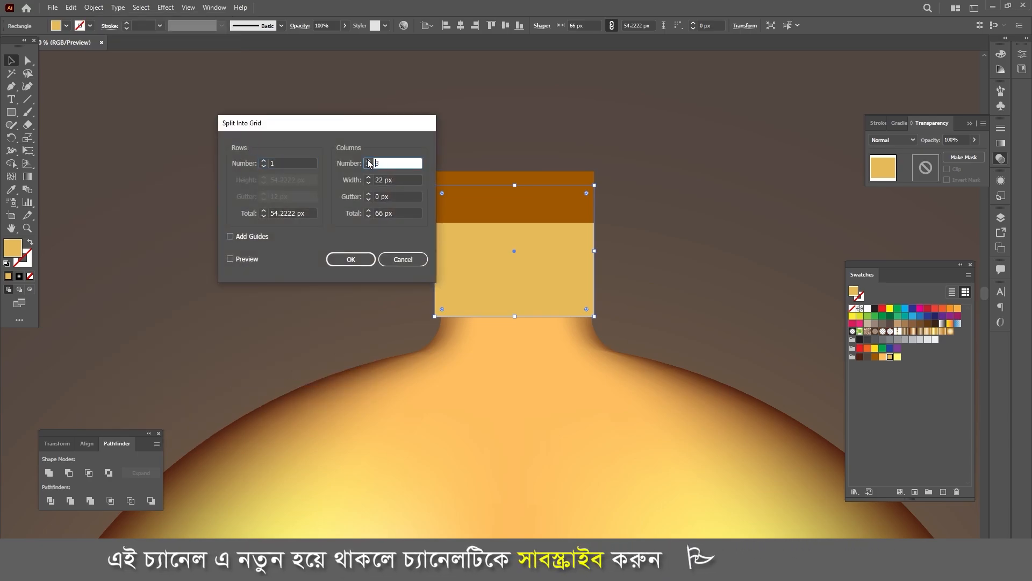
{"action": "left_click", "coordinate": [230, 259]}
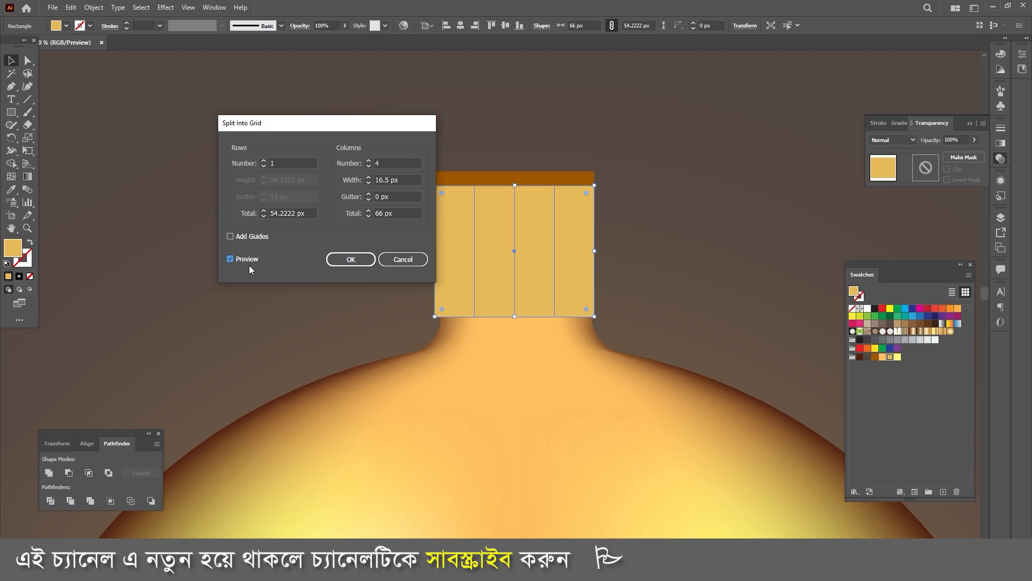
{"action": "left_click", "coordinate": [369, 166]}
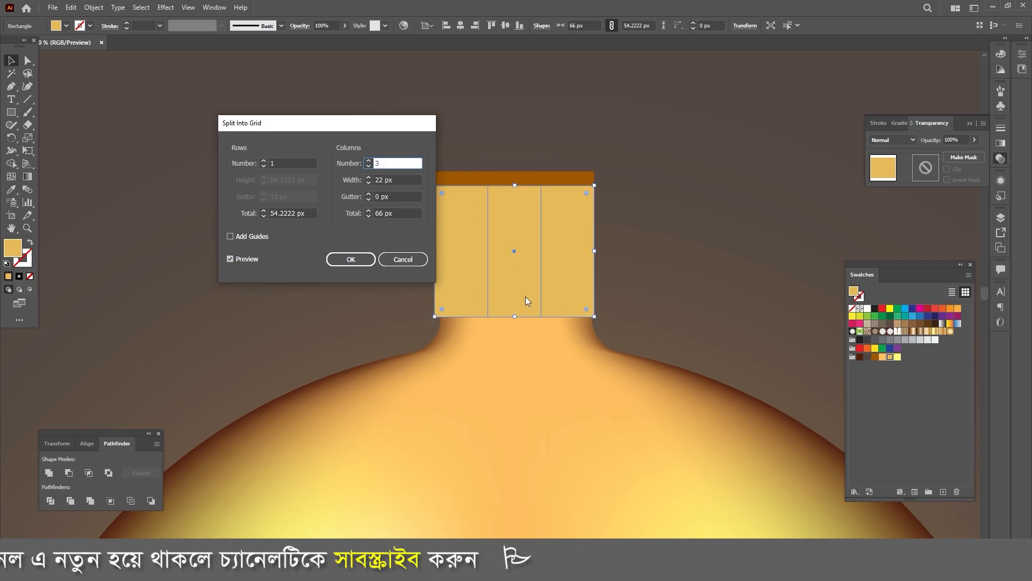
{"action": "left_click", "coordinate": [369, 194]}
{"action": "left_click", "coordinate": [370, 195]}
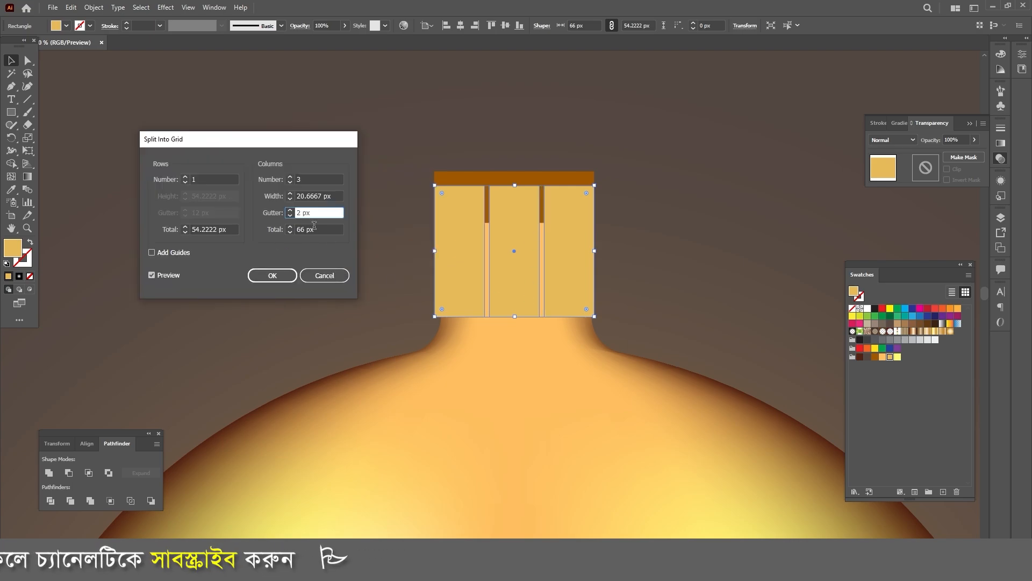
{"action": "left_click", "coordinate": [290, 210]}
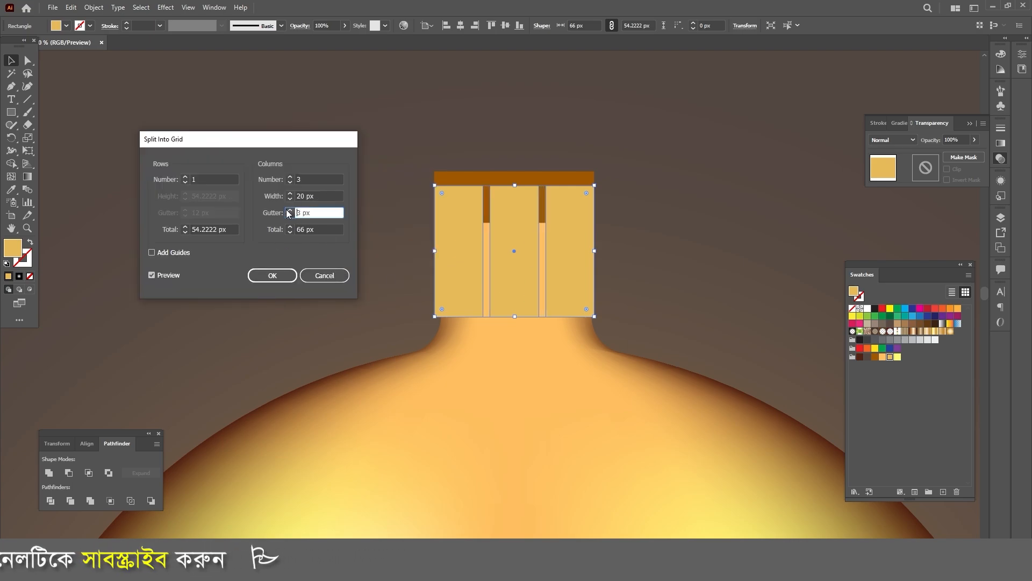
{"action": "left_click", "coordinate": [272, 276]}
Step: Round all corners of the three tan columns to a 10 px radius
{"action": "key", "text": "a"}
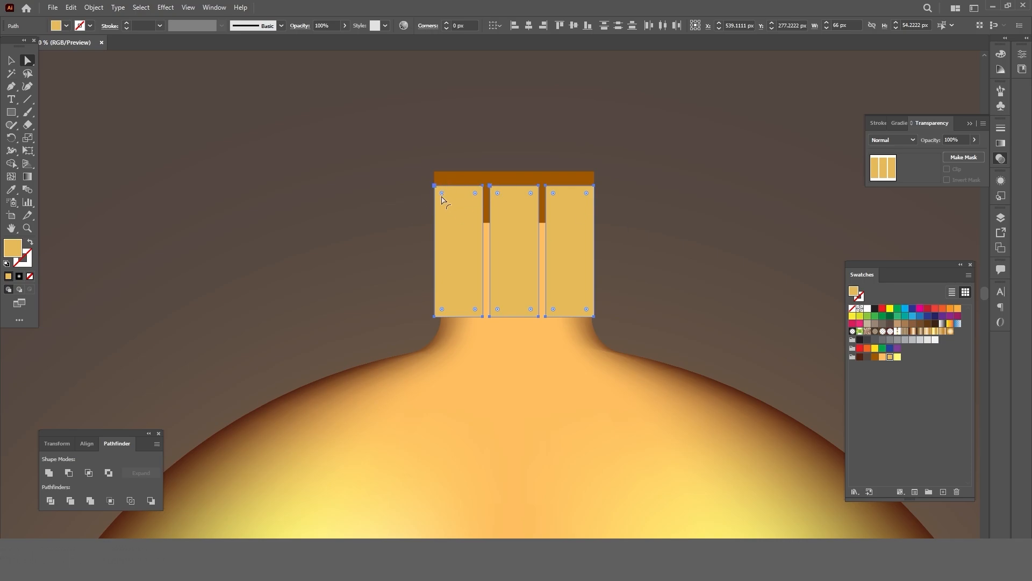
{"action": "left_click_drag", "start_coordinate": [442, 194], "coordinate": [483, 237]}
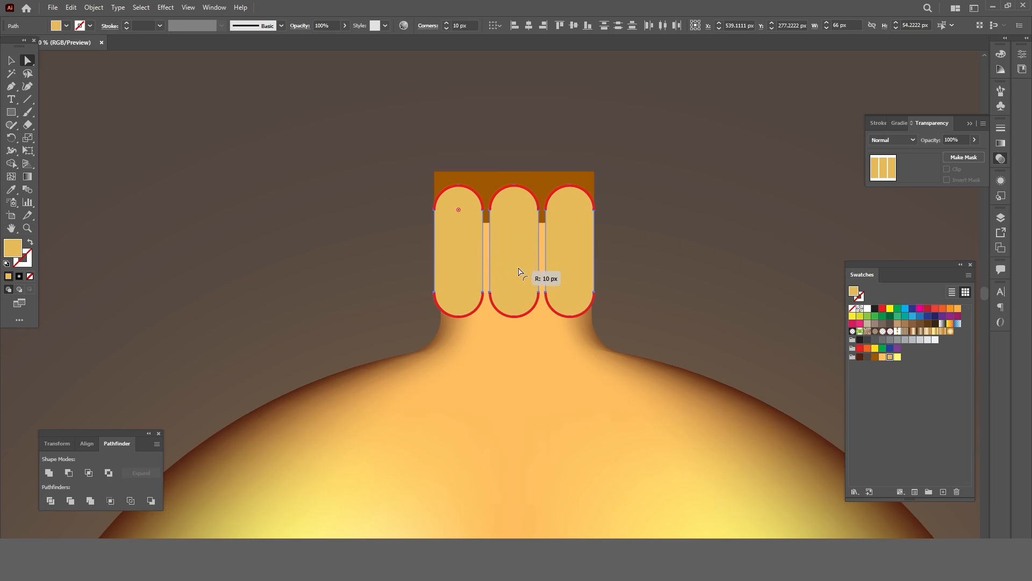
{"action": "left_click_drag", "start_coordinate": [519, 272], "coordinate": [519, 272]}
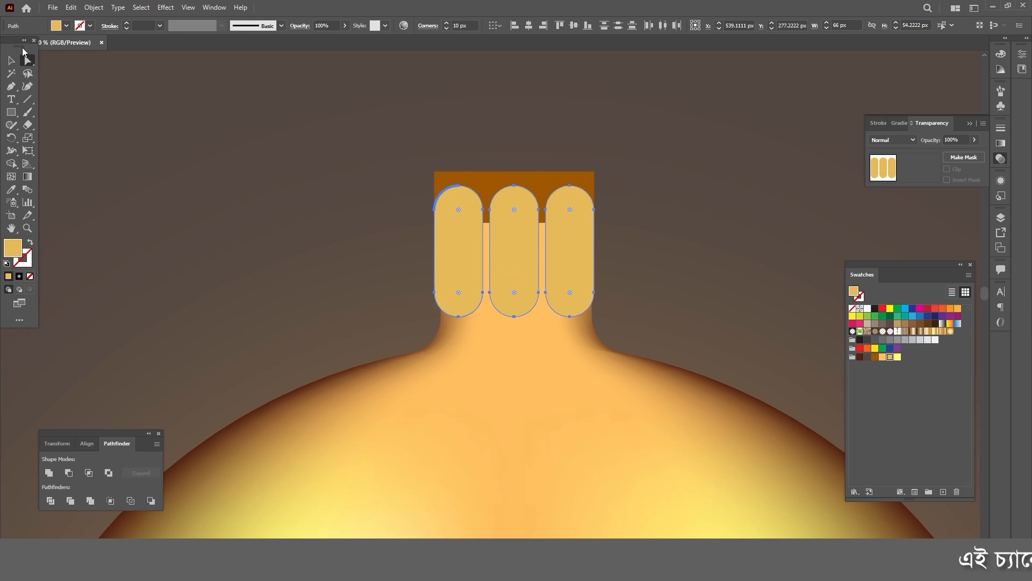
Step: Bring the brown strip to the front of the three rounded tan columns and deselect it
{"action": "left_click", "coordinate": [12, 62]}
{"action": "left_click", "coordinate": [477, 177]}
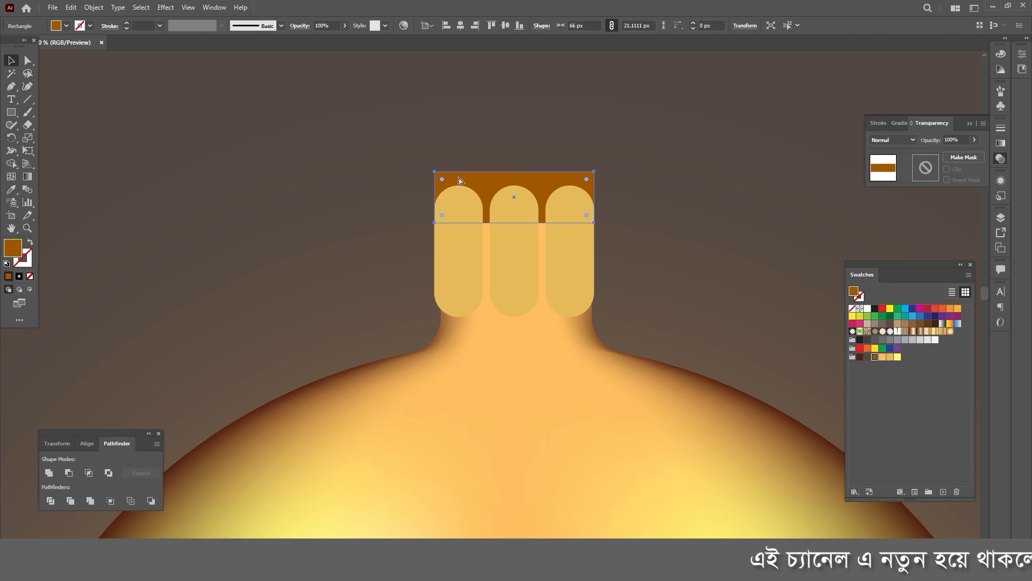
{"action": "key", "text": "ctrl+shift+bracketright"}
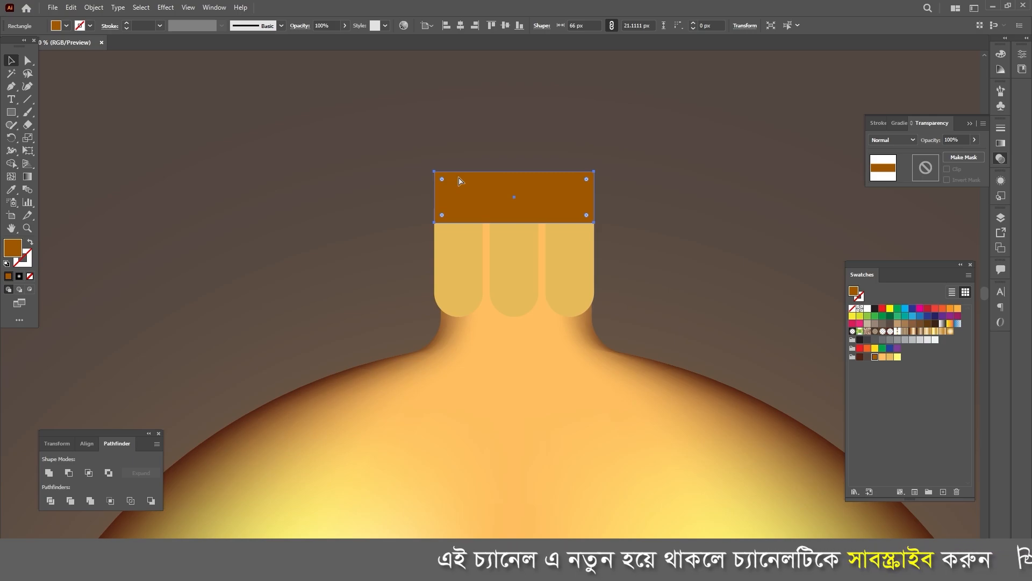
{"action": "right_click", "coordinate": [469, 181]}
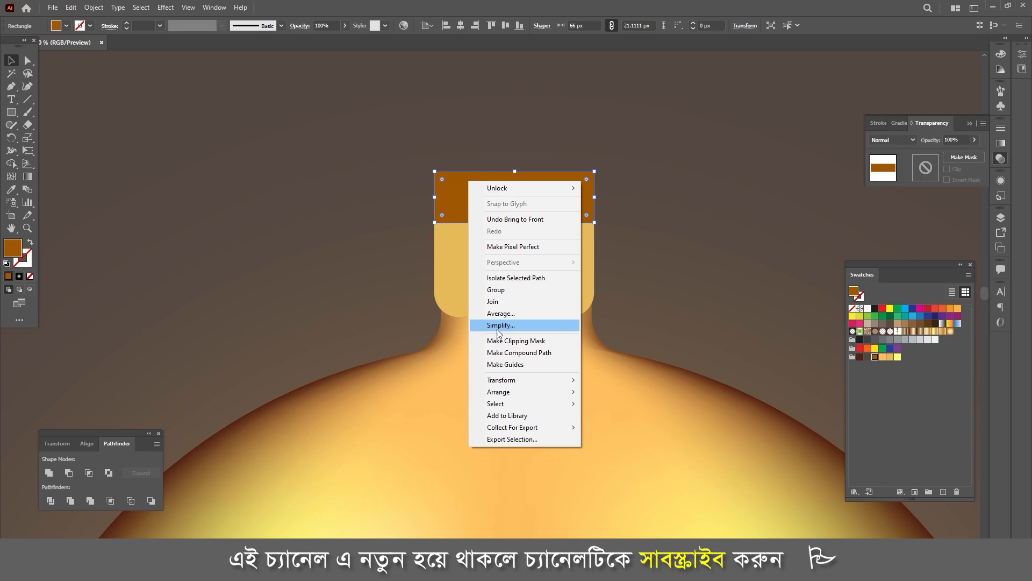
{"action": "mouse_move", "coordinate": [538, 391]}
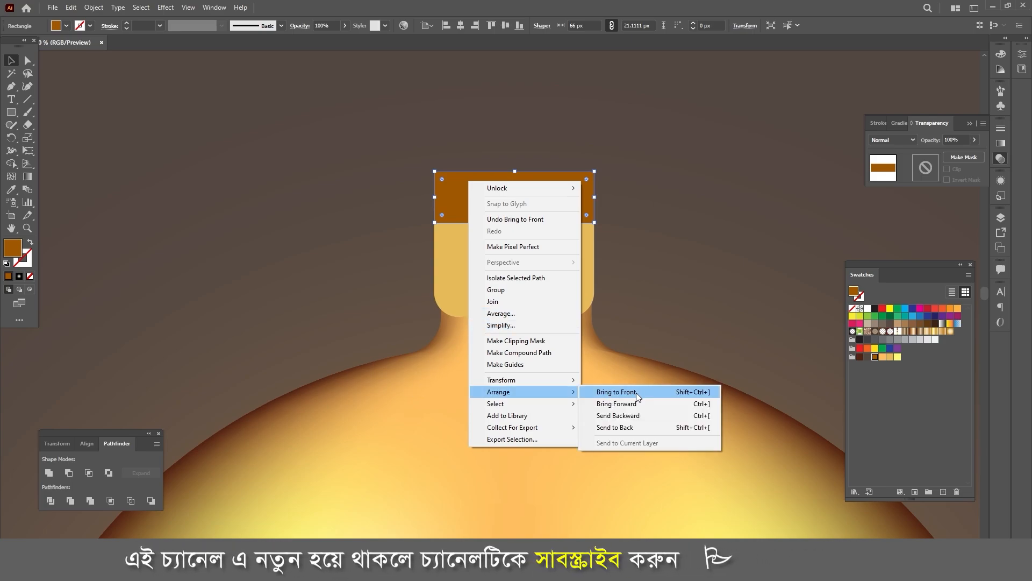
{"action": "left_click", "coordinate": [636, 393]}
{"action": "left_click", "coordinate": [626, 169]}
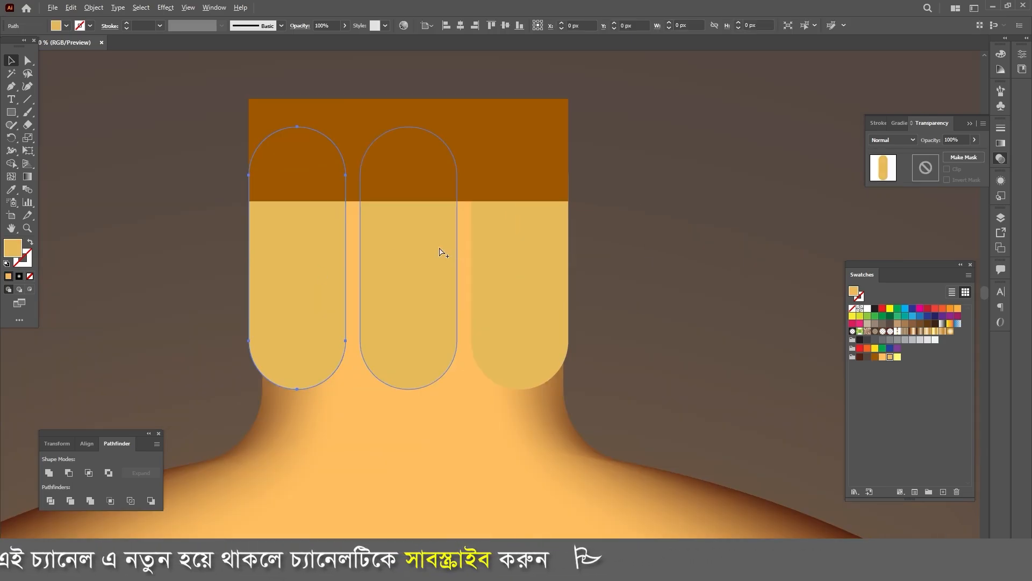
Step: Unite the three rounded columns with the brown strip into one cap shape and deselect it
{"action": "scroll", "coordinate": [478, 245], "scroll_direction": "down", "scroll_amount": 1}
{"action": "left_click", "coordinate": [357, 177]}
{"action": "left_click", "coordinate": [347, 248]}
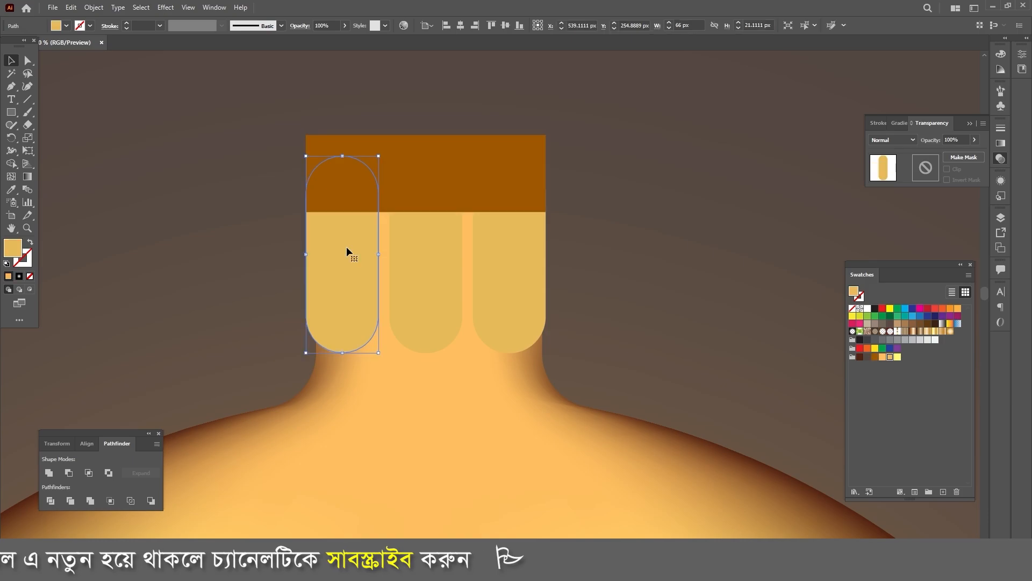
{"action": "left_click", "coordinate": [408, 237], "text": "shift"}
{"action": "left_click", "coordinate": [500, 242], "text": "shift"}
{"action": "left_click", "coordinate": [462, 178], "text": "shift"}
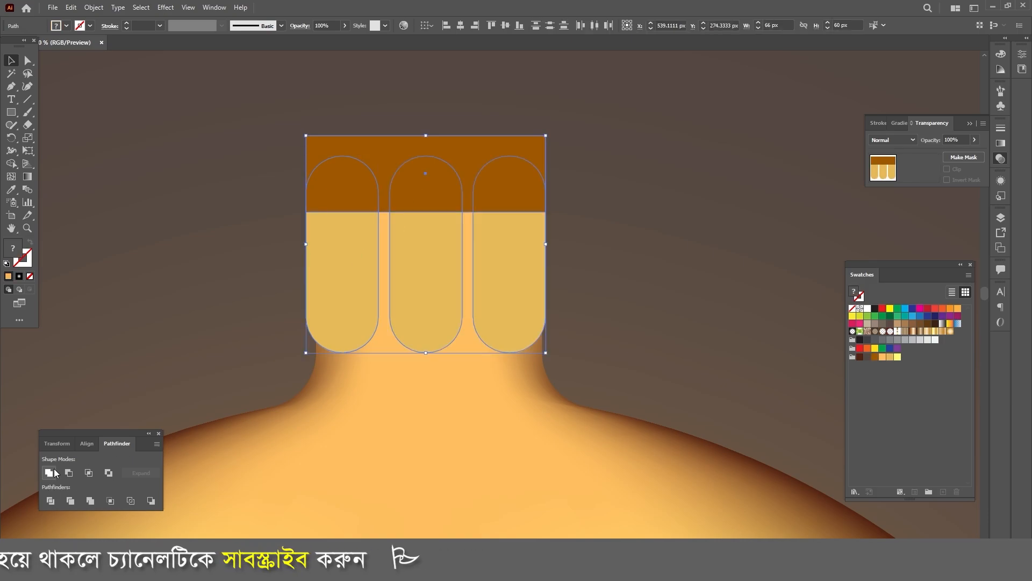
{"action": "left_click", "coordinate": [49, 473]}
{"action": "left_click", "coordinate": [519, 374]}
Step: Bow the cap's straight upper edge upward at its middle with the Curvature tool and deselect the shape
{"action": "left_click", "coordinate": [28, 61]}
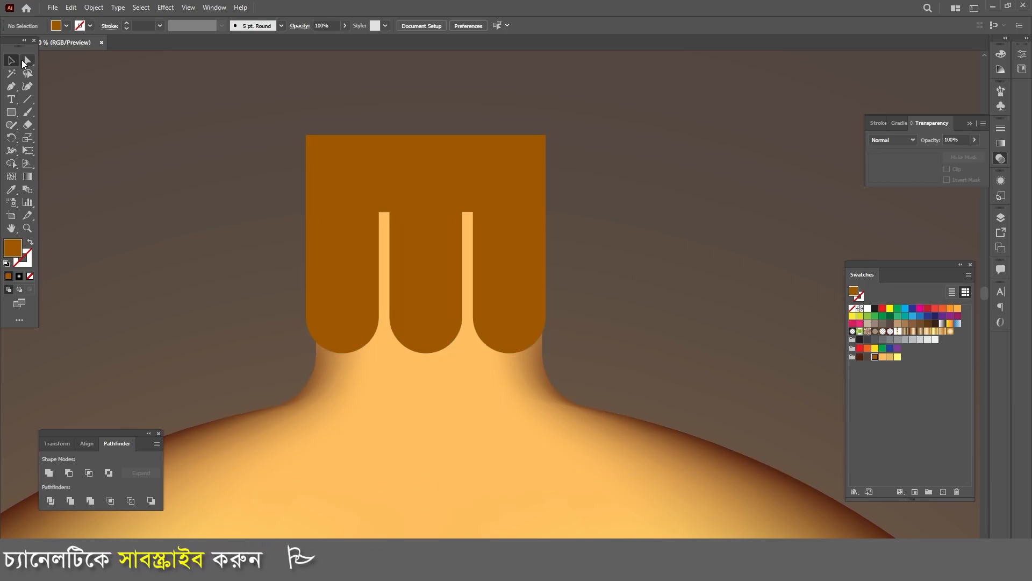
{"action": "left_click", "coordinate": [394, 136]}
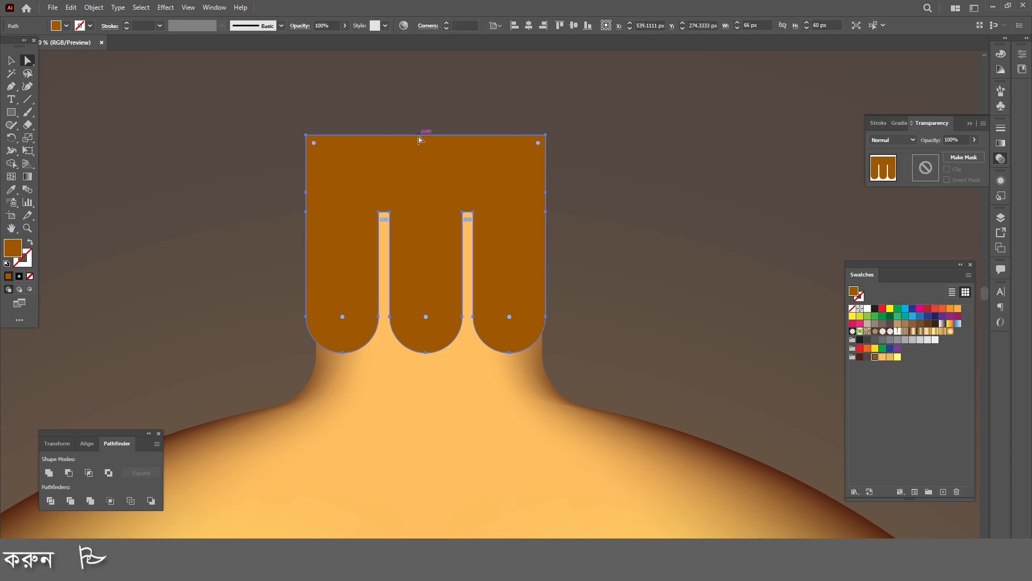
{"action": "left_click", "coordinate": [27, 90]}
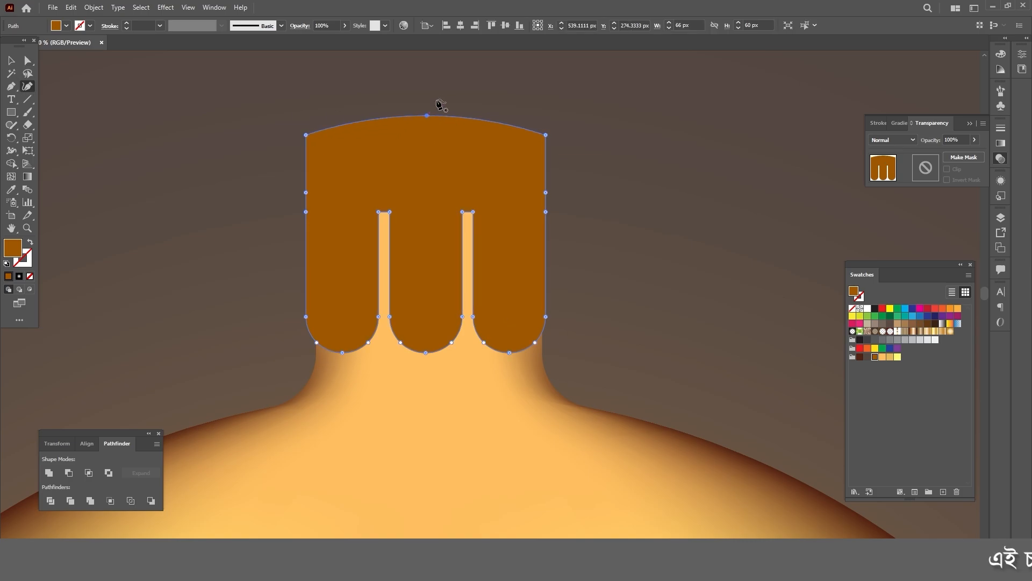
{"action": "left_click", "coordinate": [29, 61]}
{"action": "left_click", "coordinate": [450, 107]}
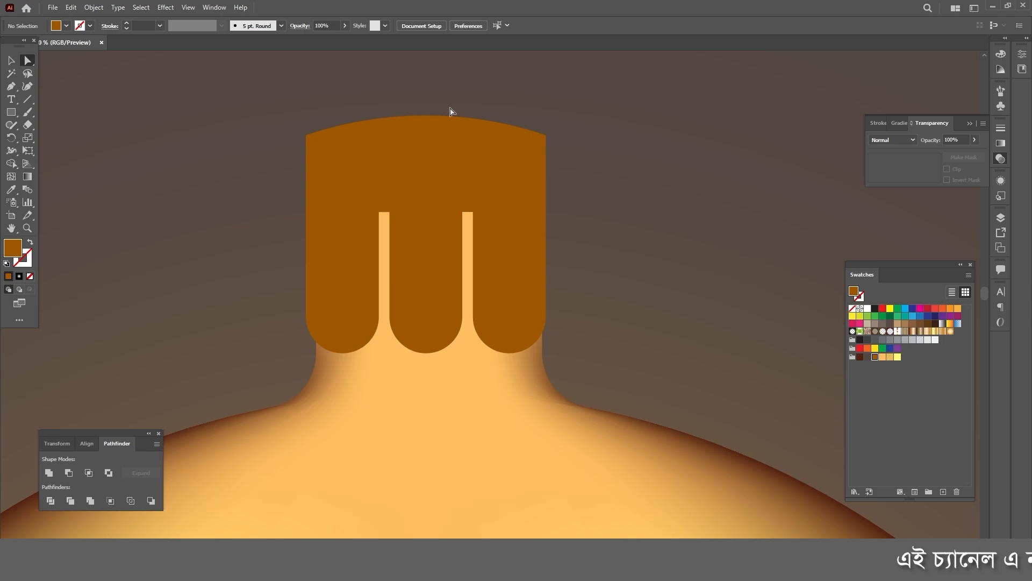
Step: Round the cap's two upper outer corners and select the whole shape
{"action": "left_click_drag", "start_coordinate": [435, 181], "coordinate": [480, 200]}
{"action": "left_click", "coordinate": [480, 199]}
{"action": "left_click", "coordinate": [355, 155]}
{"action": "left_click_drag", "start_coordinate": [351, 155], "coordinate": [389, 184]}
{"action": "left_click", "coordinate": [594, 155], "text": "shift"}
{"action": "left_click", "coordinate": [497, 260]}
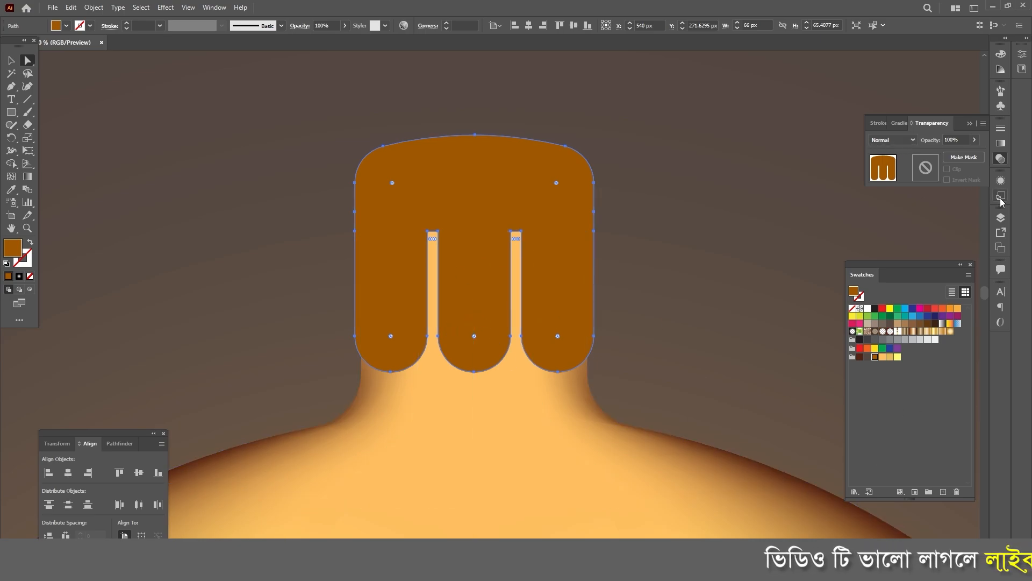
Step: Fill the cap with a linear gradient whose stops alternate dark brown, brown, tan and yellow, and deselect it
{"action": "left_click", "coordinate": [1000, 143]}
{"action": "left_click", "coordinate": [876, 143]}
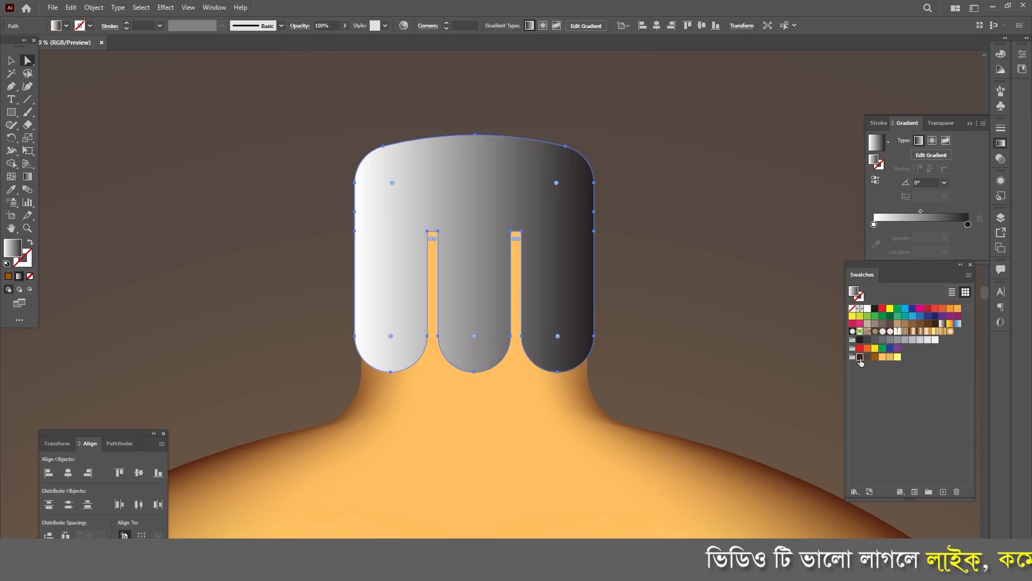
{"action": "left_click_drag", "start_coordinate": [882, 262], "coordinate": [874, 224]}
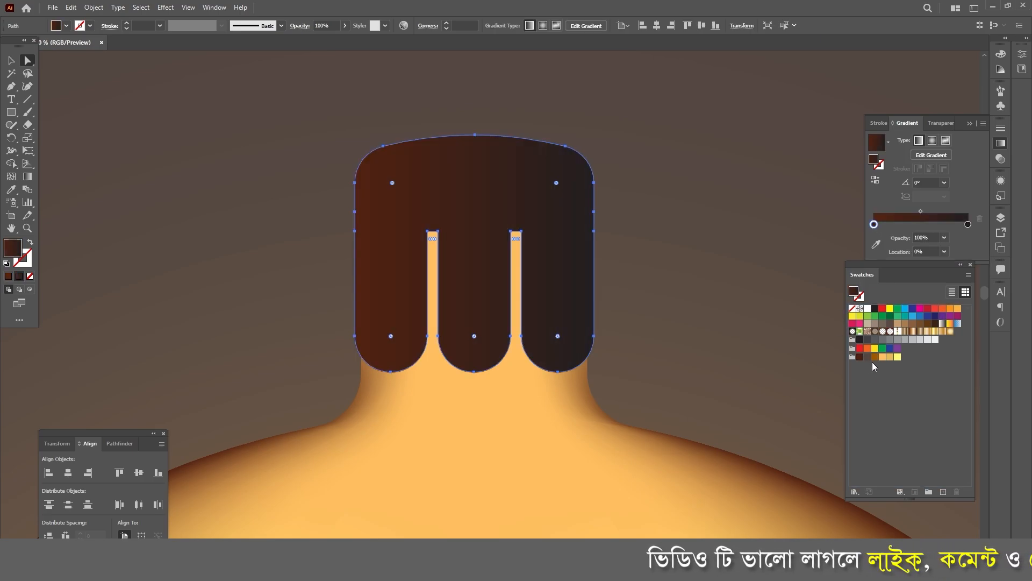
{"action": "left_click_drag", "start_coordinate": [876, 357], "coordinate": [916, 227]}
{"action": "left_click_drag", "start_coordinate": [877, 369], "coordinate": [970, 225]}
{"action": "left_click", "coordinate": [689, 231]}
{"action": "scroll", "coordinate": [543, 211], "scroll_direction": "down", "scroll_amount": 2}
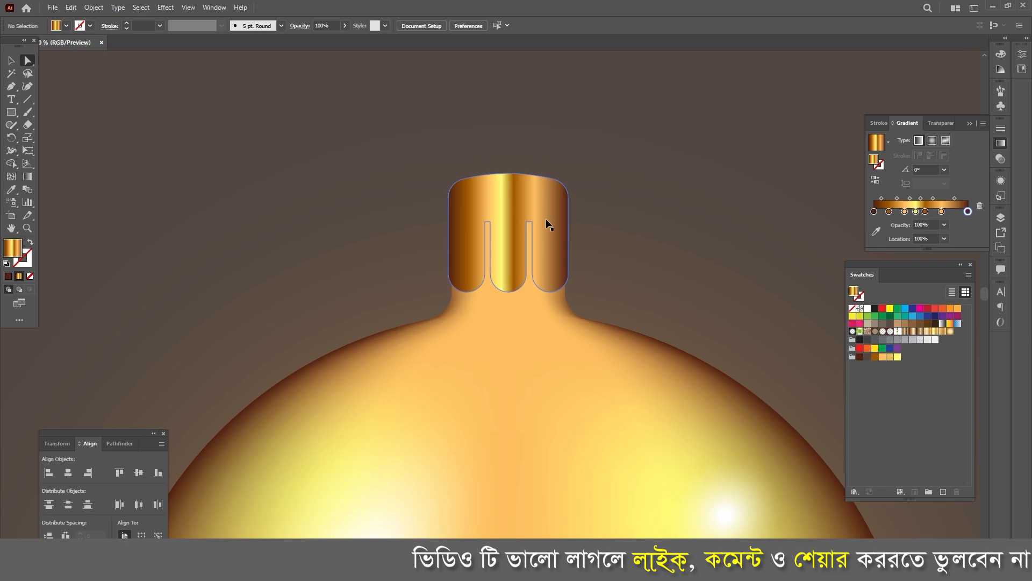
Step: Rearrange the cap's gradient stops with the Gradient tool into a brown centre flanked by tan and yellow bands, and dark brown edges
{"action": "scroll", "coordinate": [507, 212], "scroll_direction": "up", "scroll_amount": 2}
{"action": "left_click", "coordinate": [497, 186]}
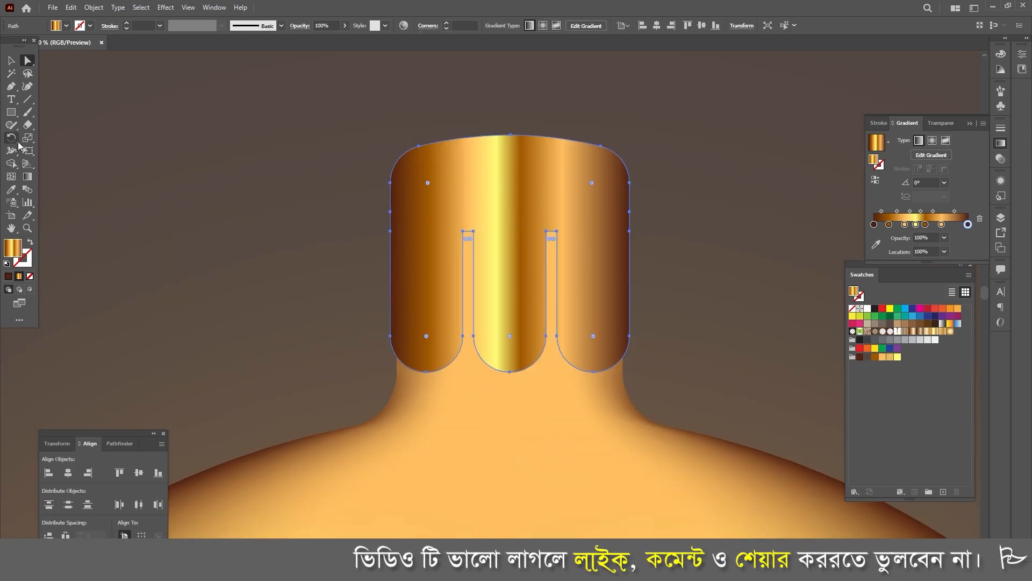
{"action": "left_click", "coordinate": [28, 176]}
{"action": "left_click", "coordinate": [417, 253]}
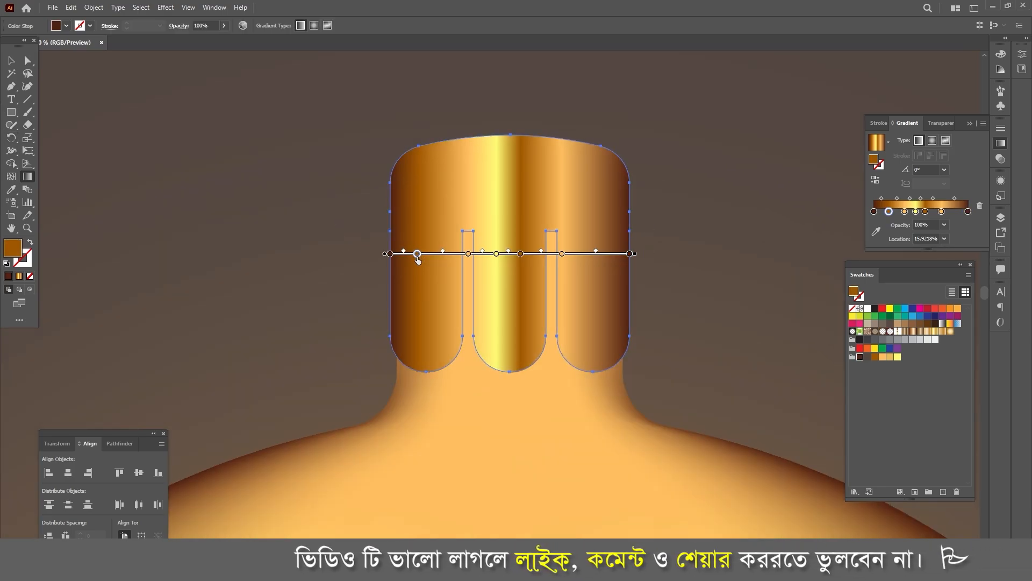
{"action": "left_click", "coordinate": [468, 253]}
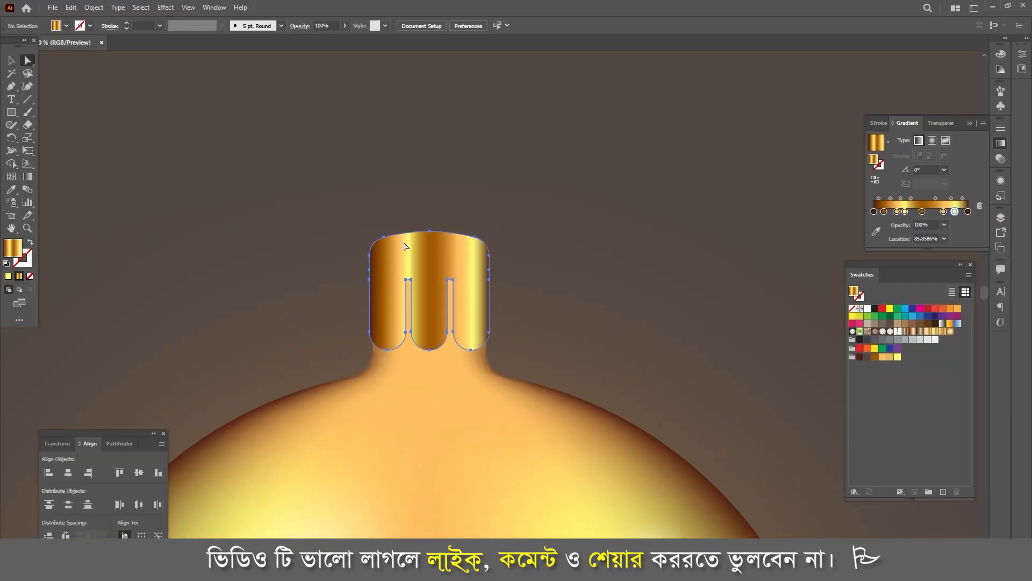
Step: Duplicate the gradient cap slightly below its original position
{"action": "left_click", "coordinate": [406, 246]}
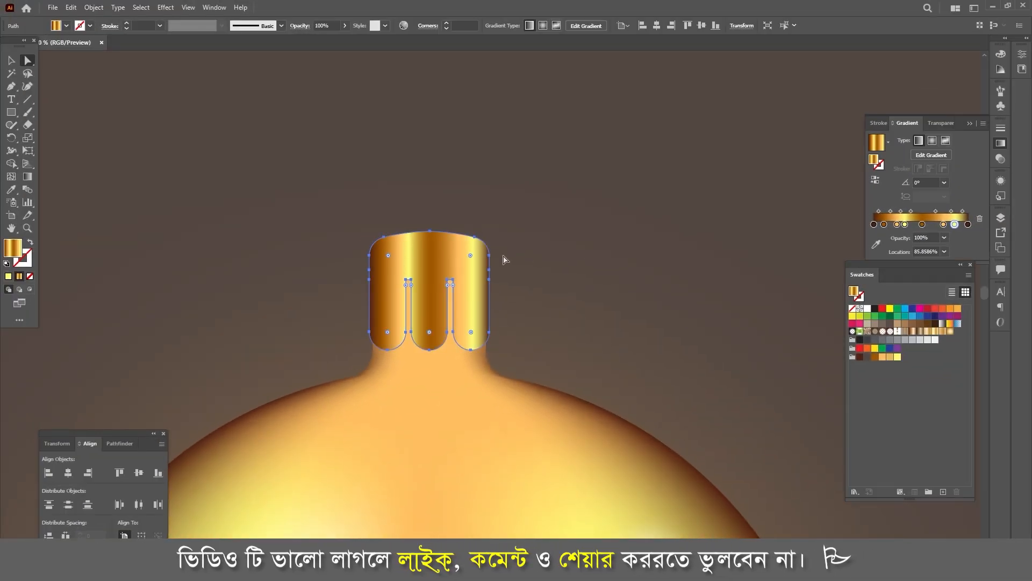
{"action": "scroll", "coordinate": [420, 305], "scroll_direction": "up", "scroll_amount": 2}
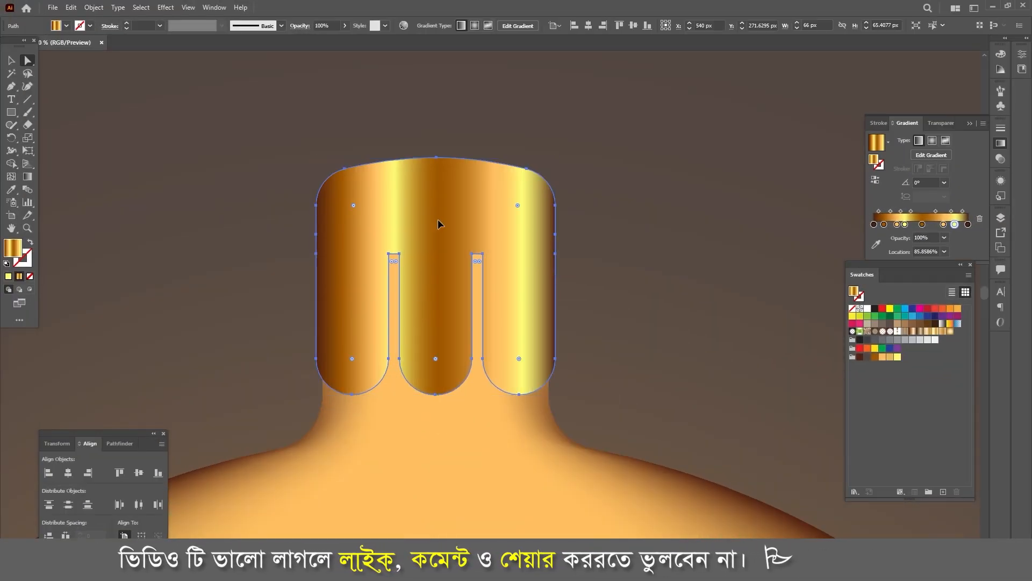
{"action": "left_click_drag", "start_coordinate": [438, 220], "coordinate": [439, 229]}
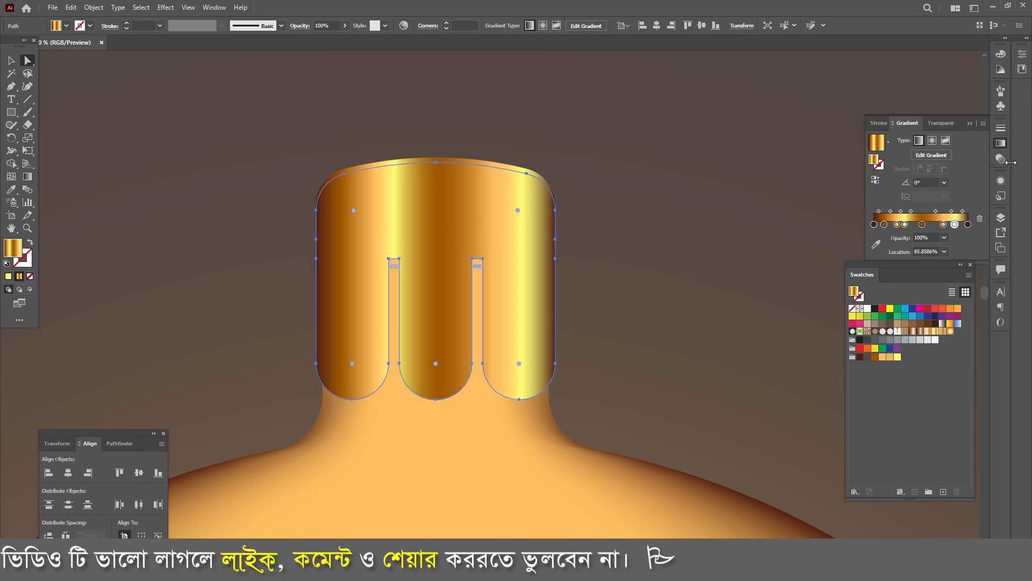
Step: Place the cap's copy directly behind the original and fill it with the grey-brown 534741 swatch
{"action": "left_click", "coordinate": [1002, 55]}
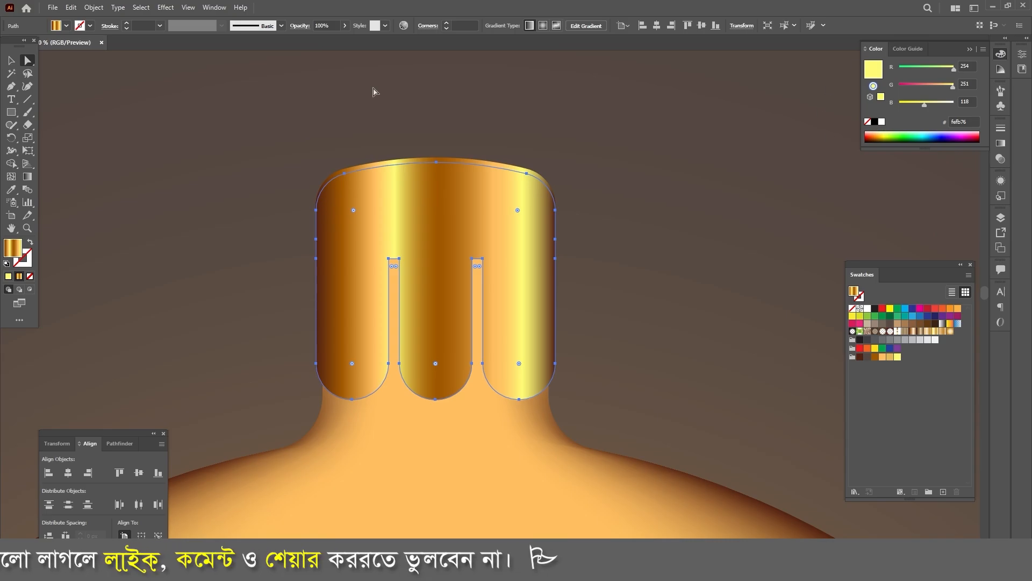
{"action": "key", "text": "v"}
{"action": "key", "text": "ctrl+shift+["}
{"action": "left_click", "coordinate": [868, 357]}
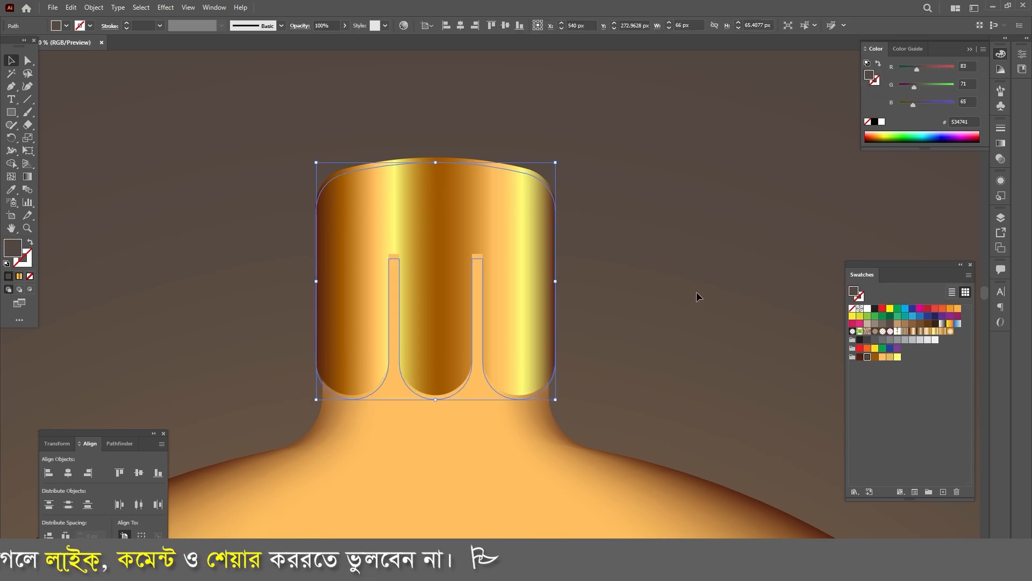
{"action": "key", "text": "ctrl+]"}
Step: Nudge the grey-brown copy about 0.44 px to the right and deselect it
{"action": "scroll", "coordinate": [377, 412], "scroll_direction": "up", "scroll_amount": 3}
{"action": "left_click_drag", "start_coordinate": [298, 374], "coordinate": [302, 375]}
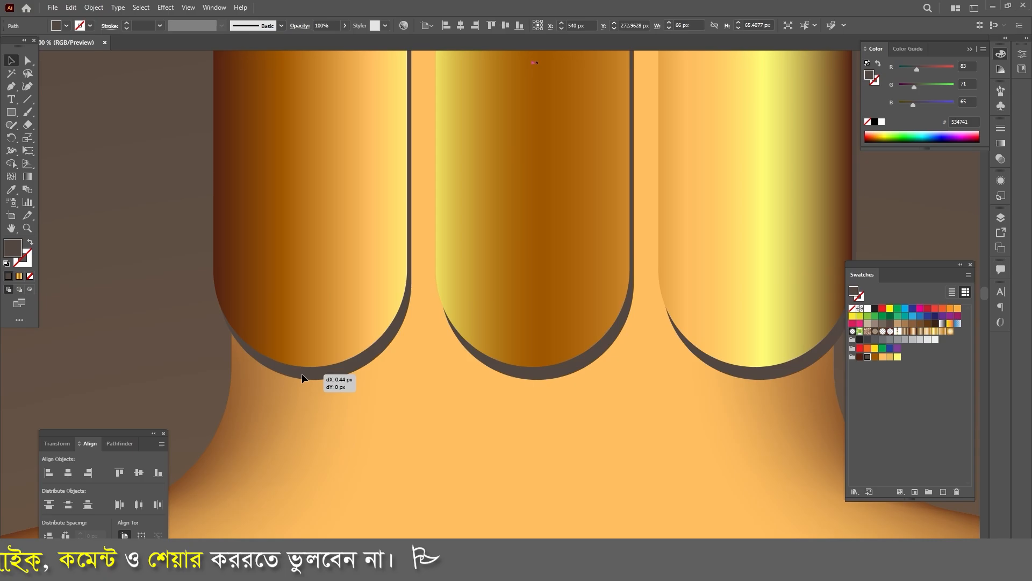
{"action": "scroll", "coordinate": [382, 337], "scroll_direction": "down", "scroll_amount": 2}
{"action": "left_click", "coordinate": [721, 191]}
Step: Round the upper corners of both slots in the cap and its copy to about 1.49 px, and deselect them
{"action": "key", "text": "a"}
{"action": "scroll", "coordinate": [721, 189], "scroll_direction": "up", "scroll_amount": 1}
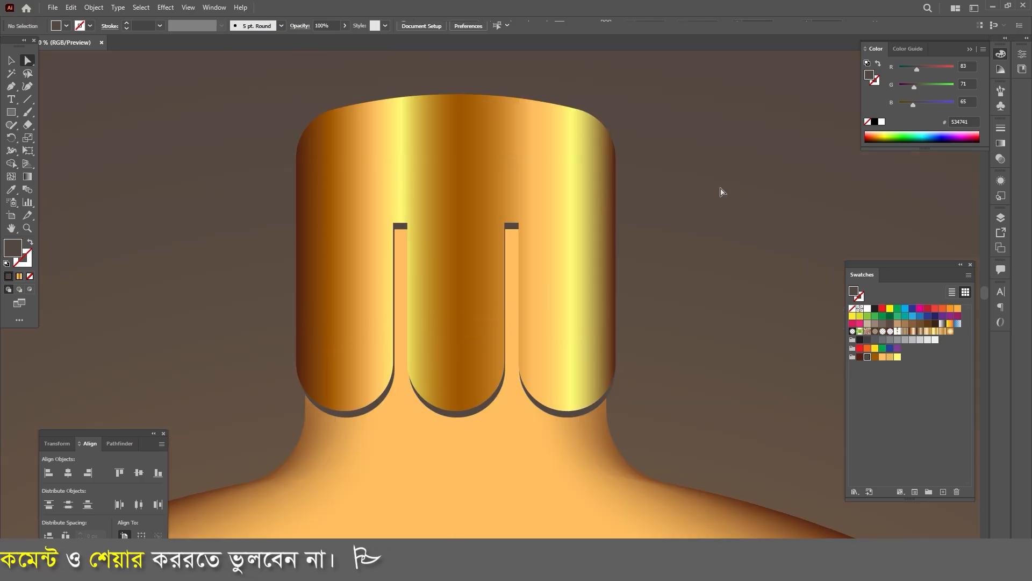
{"action": "scroll", "coordinate": [427, 299], "scroll_direction": "up", "scroll_amount": 1}
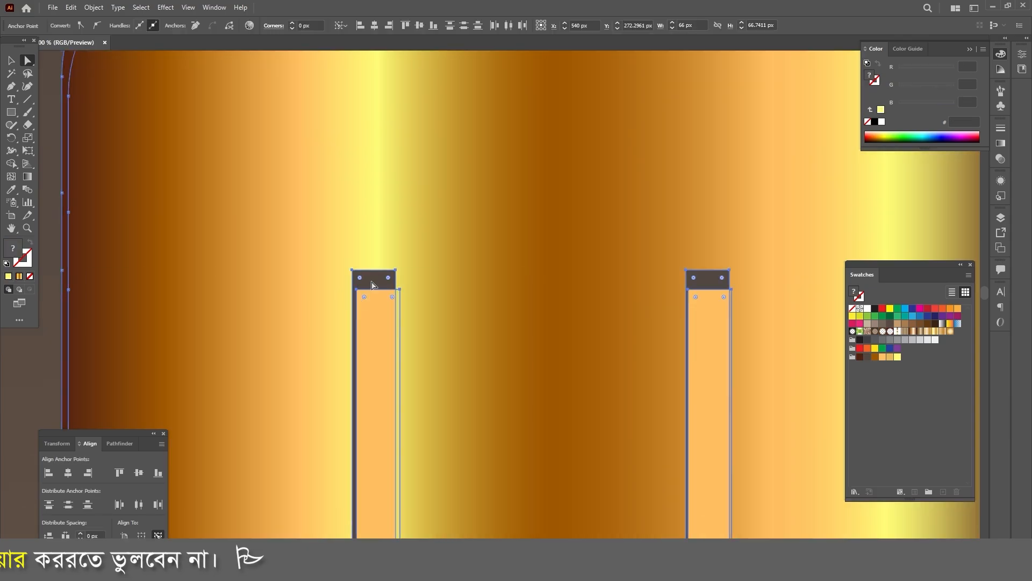
{"action": "left_click_drag", "start_coordinate": [364, 293], "coordinate": [393, 298]}
{"action": "scroll", "coordinate": [393, 299], "scroll_direction": "down", "scroll_amount": 5}
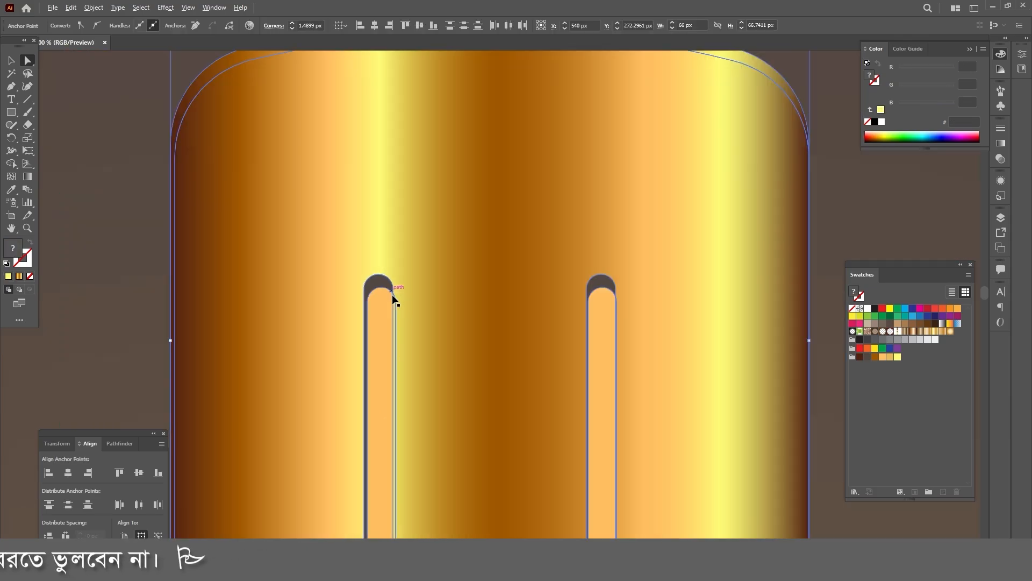
{"action": "left_click", "coordinate": [583, 282]}
Step: Soften the grey-brown copy behind the cap with a Feather effect and deselect it
{"action": "scroll", "coordinate": [371, 374], "scroll_direction": "up", "scroll_amount": 3}
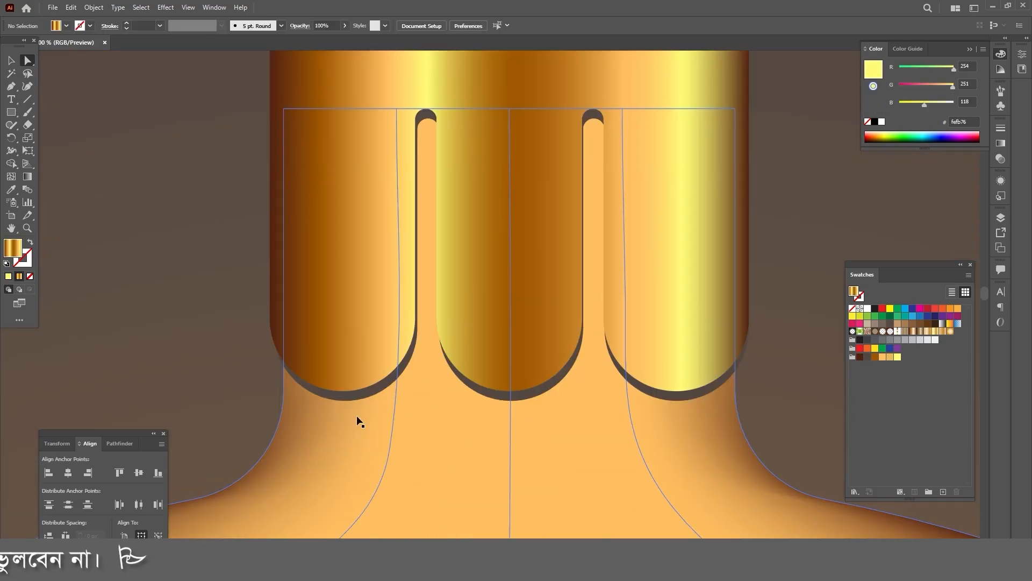
{"action": "left_click", "coordinate": [357, 399]}
{"action": "left_click", "coordinate": [164, 8]}
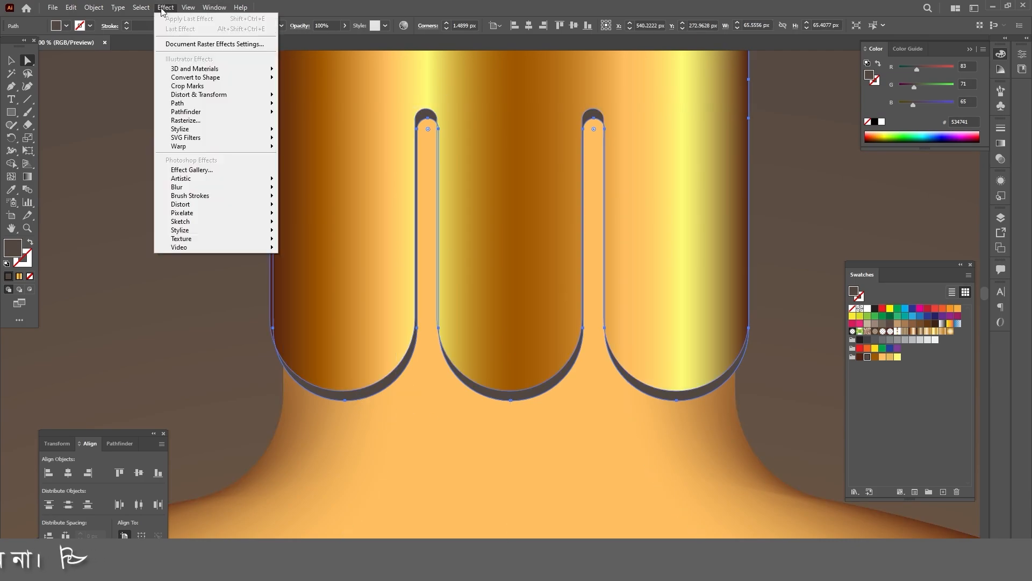
{"action": "mouse_move", "coordinate": [272, 132]}
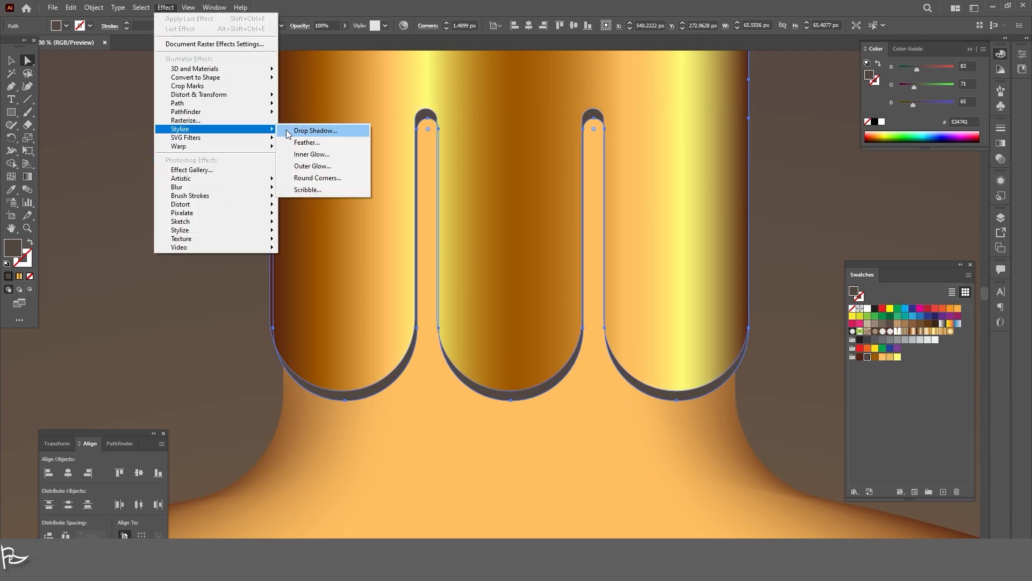
{"action": "left_click", "coordinate": [304, 143]}
{"action": "left_click", "coordinate": [800, 276]}
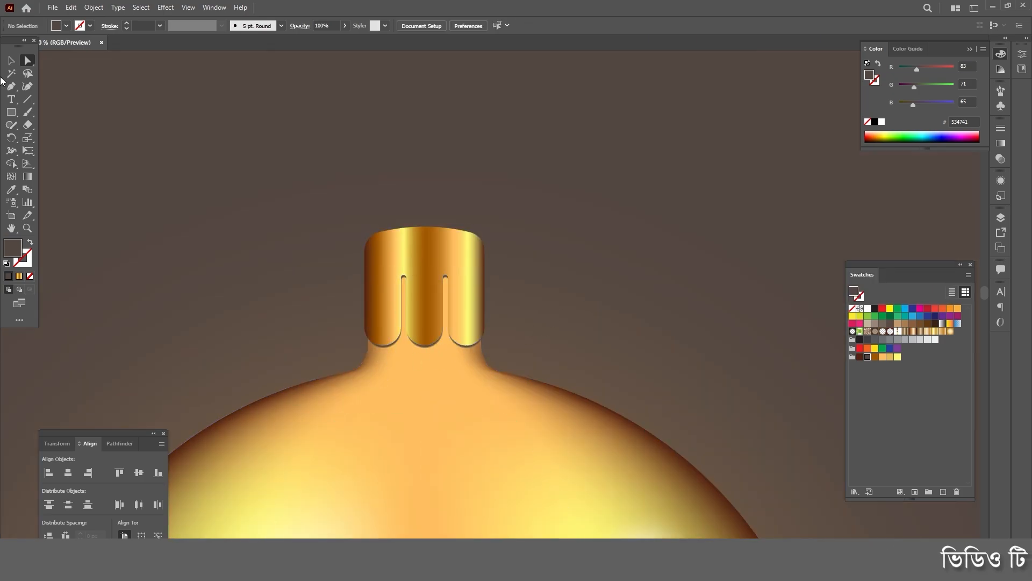
Step: Draw an ellipse about 64 px wide overlapping the cap's upper edge and shorten it to about 74 px tall
{"action": "scroll", "coordinate": [415, 179], "scroll_direction": "up", "scroll_amount": 2}
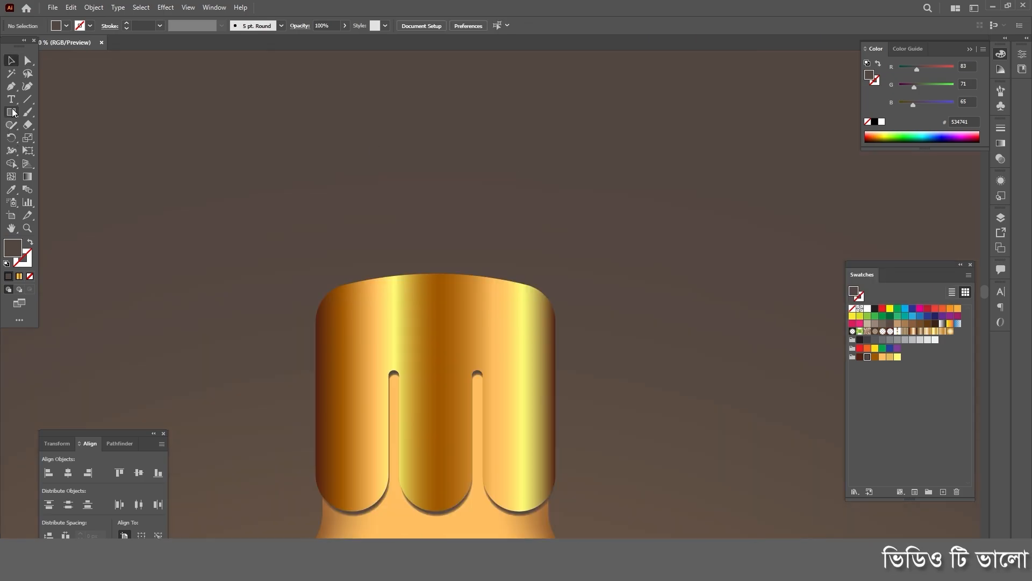
{"action": "left_click_drag", "start_coordinate": [12, 112], "coordinate": [47, 139]}
{"action": "left_click_drag", "start_coordinate": [462, 235], "coordinate": [555, 401]}
{"action": "key", "text": "v"}
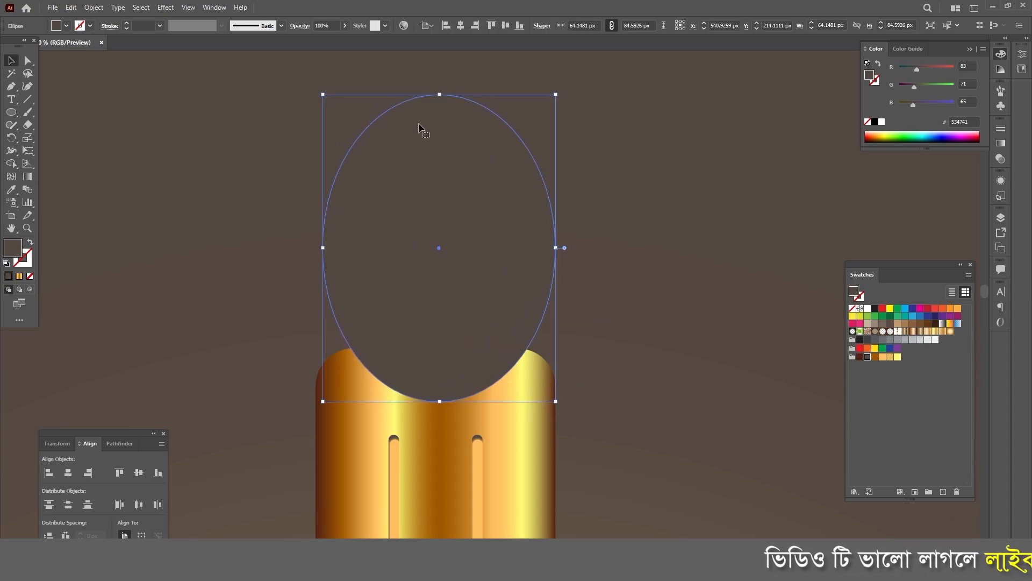
{"action": "left_click_drag", "start_coordinate": [441, 96], "coordinate": [439, 161]}
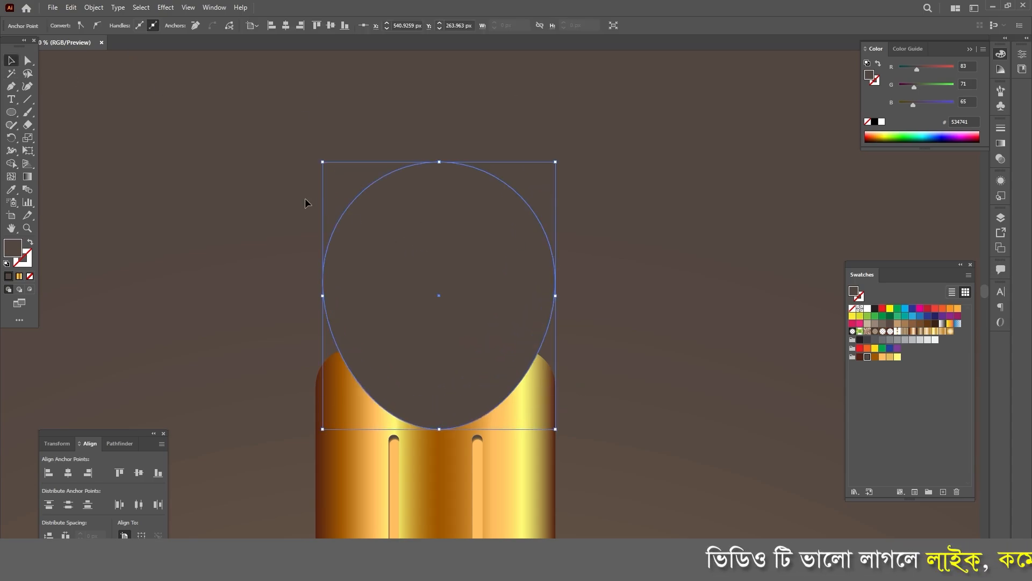
Step: Remove the ellipse's fill and give it a 2 pt white stroke
{"action": "left_click", "coordinate": [414, 275]}
{"action": "left_click", "coordinate": [881, 122]}
{"action": "left_click", "coordinate": [867, 122]}
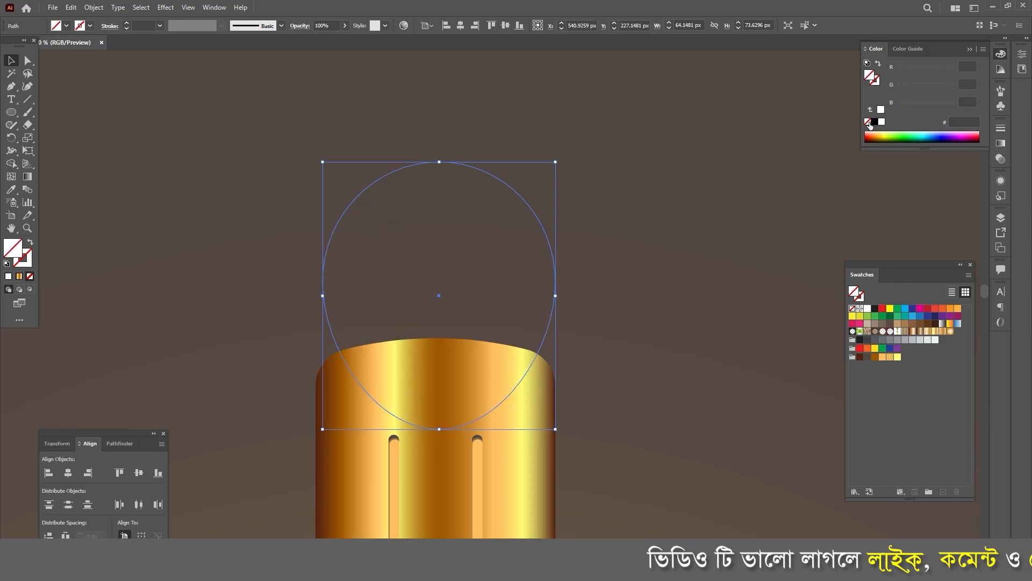
{"action": "left_click", "coordinate": [867, 64]}
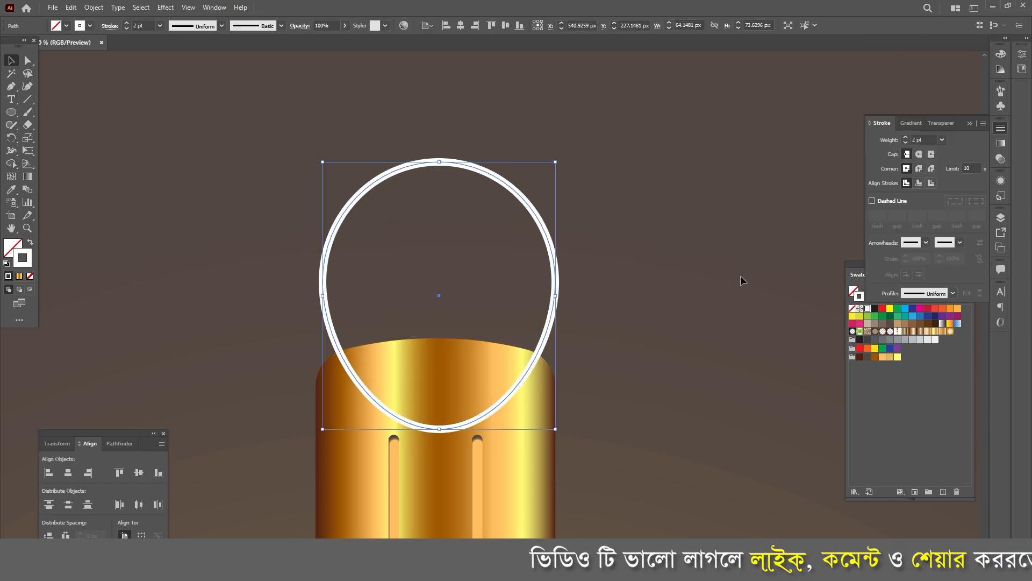
Step: Apply a brown metallic gradient swatch to the ring's stroke, set it to run across the stroke, and deselect the ring
{"action": "left_click", "coordinate": [917, 410]}
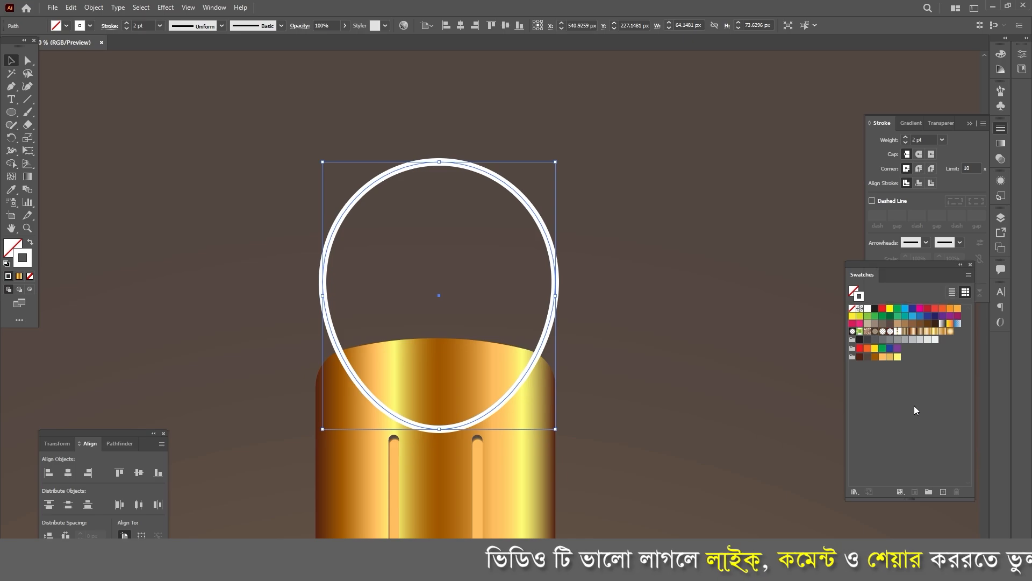
{"action": "left_click", "coordinate": [920, 331]}
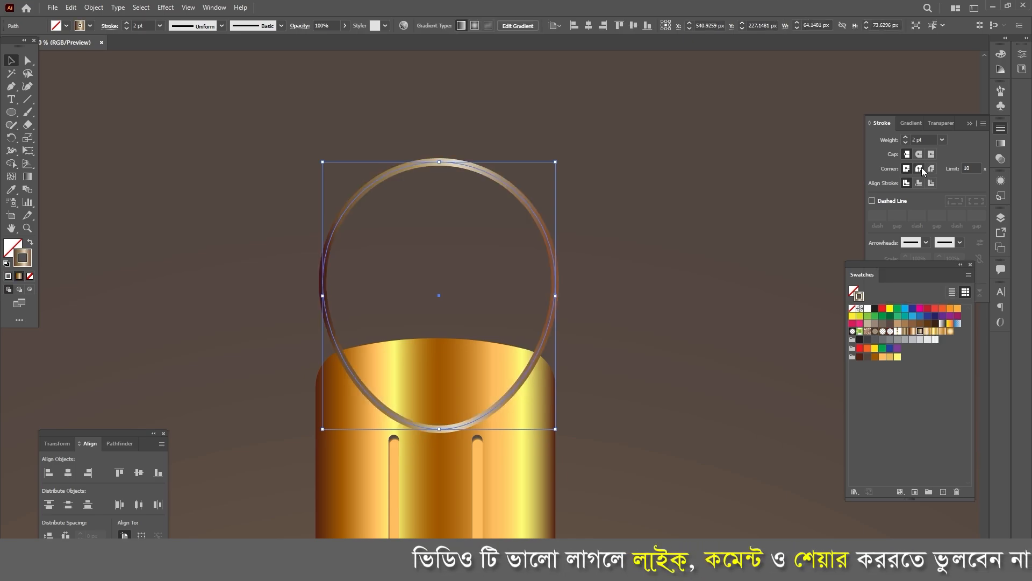
{"action": "left_click", "coordinate": [911, 124]}
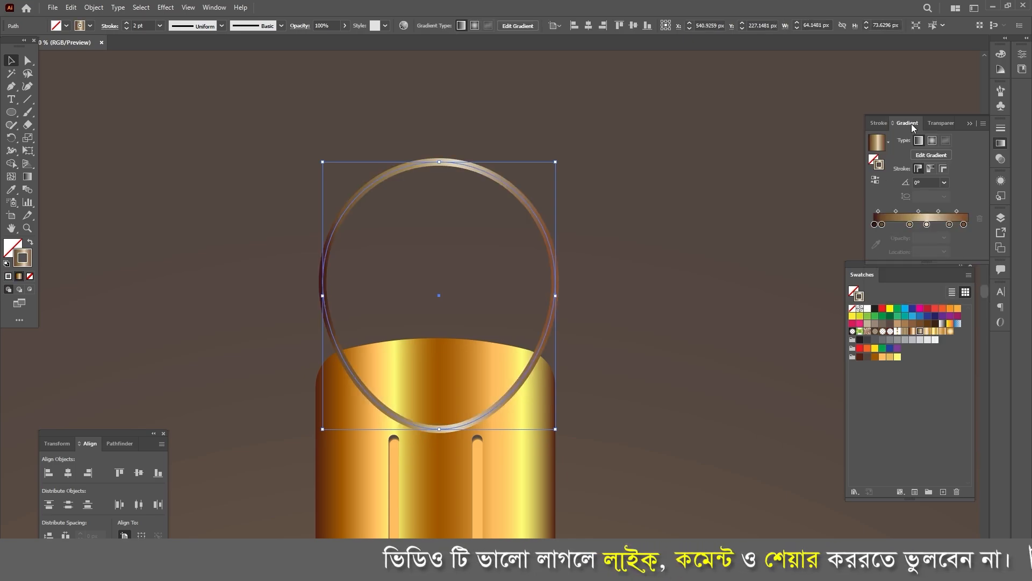
{"action": "left_click", "coordinate": [944, 170]}
{"action": "left_click", "coordinate": [627, 245]}
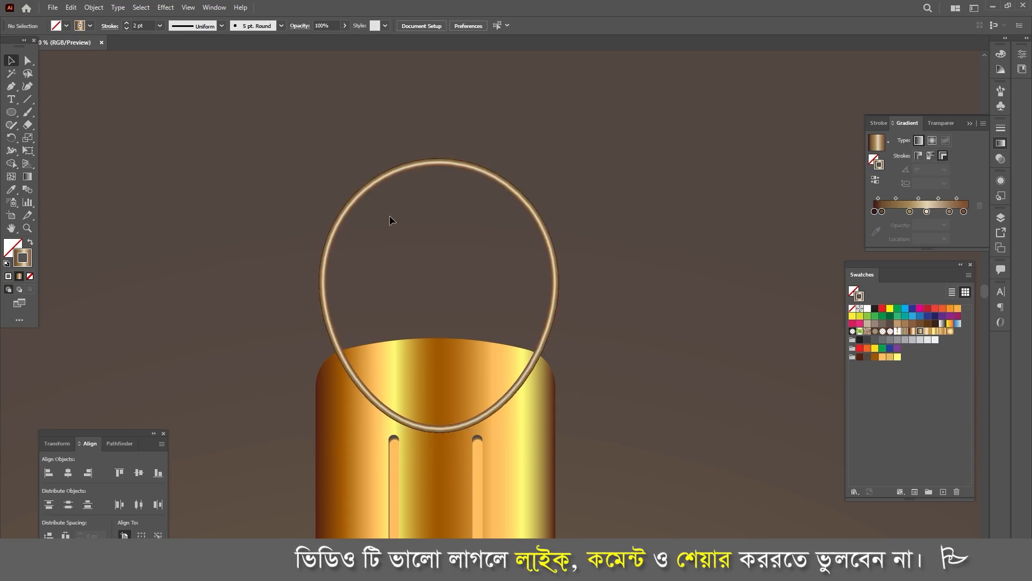
Step: Arrange the ring behind the cap and deselect it
{"action": "scroll", "coordinate": [381, 171], "scroll_direction": "up", "scroll_amount": 3}
{"action": "scroll", "coordinate": [644, 182], "scroll_direction": "down", "scroll_amount": 5}
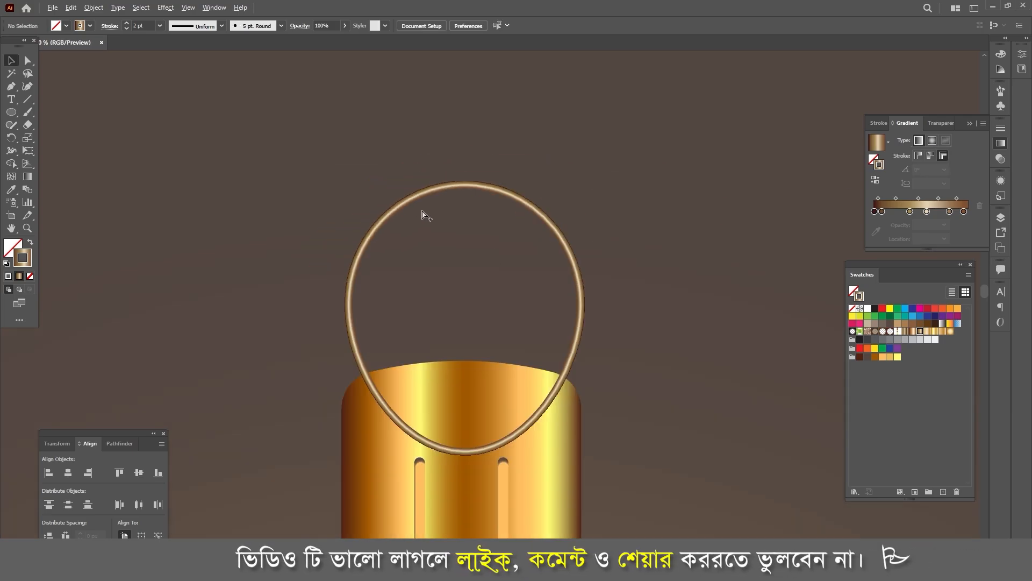
{"action": "scroll", "coordinate": [421, 214], "scroll_direction": "up", "scroll_amount": 2}
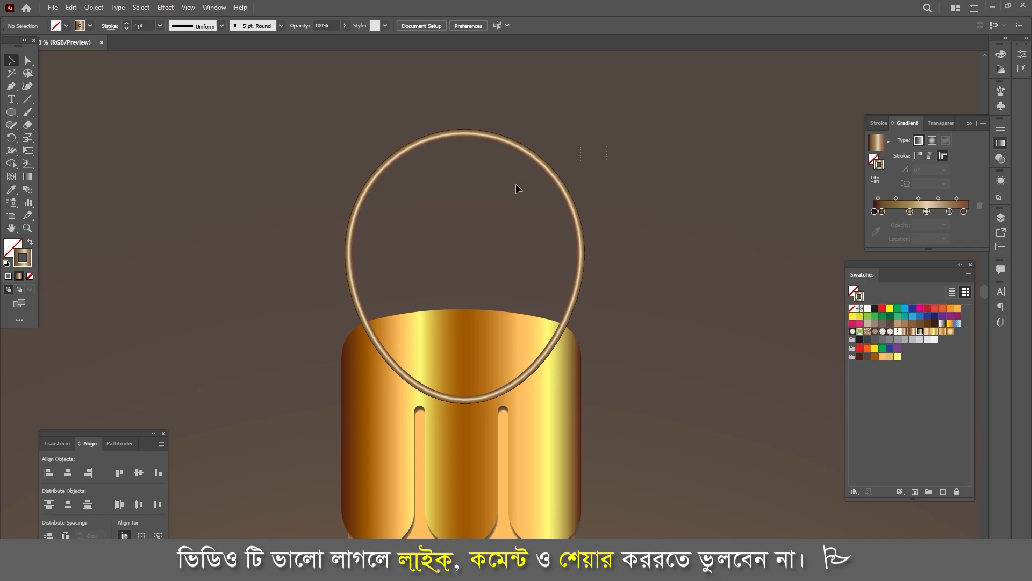
{"action": "left_click", "coordinate": [352, 215]}
{"action": "right_click", "coordinate": [450, 165]}
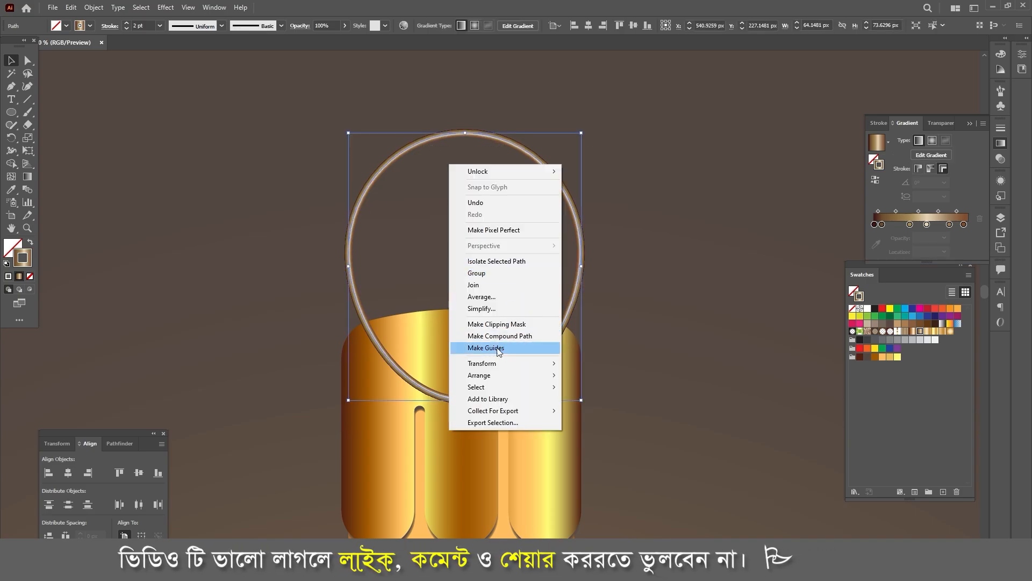
{"action": "mouse_move", "coordinate": [529, 378]}
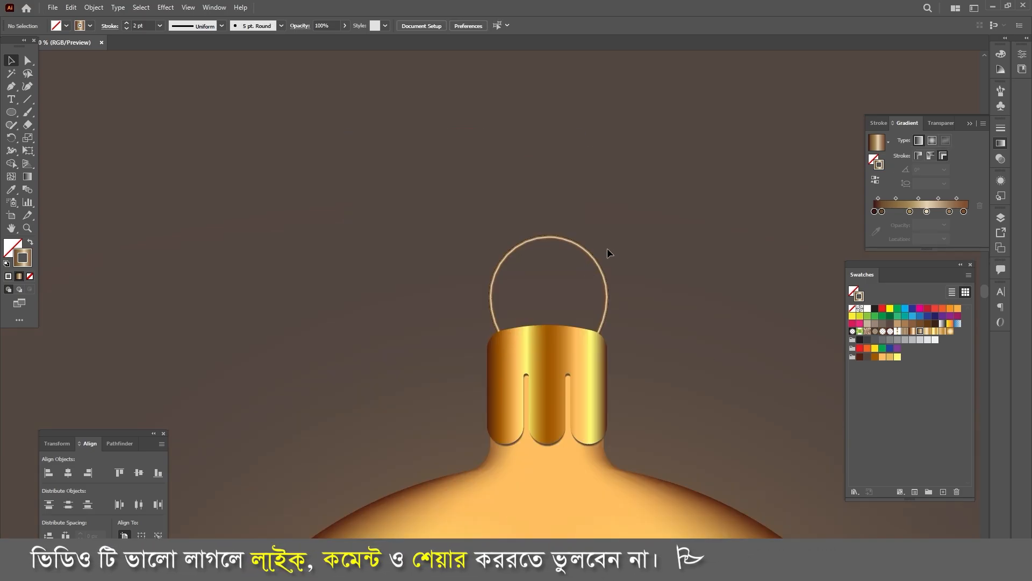
Step: Scale the ring down slightly to a stroke of about 1.8 pt and deselect it
{"action": "left_click", "coordinate": [589, 255]}
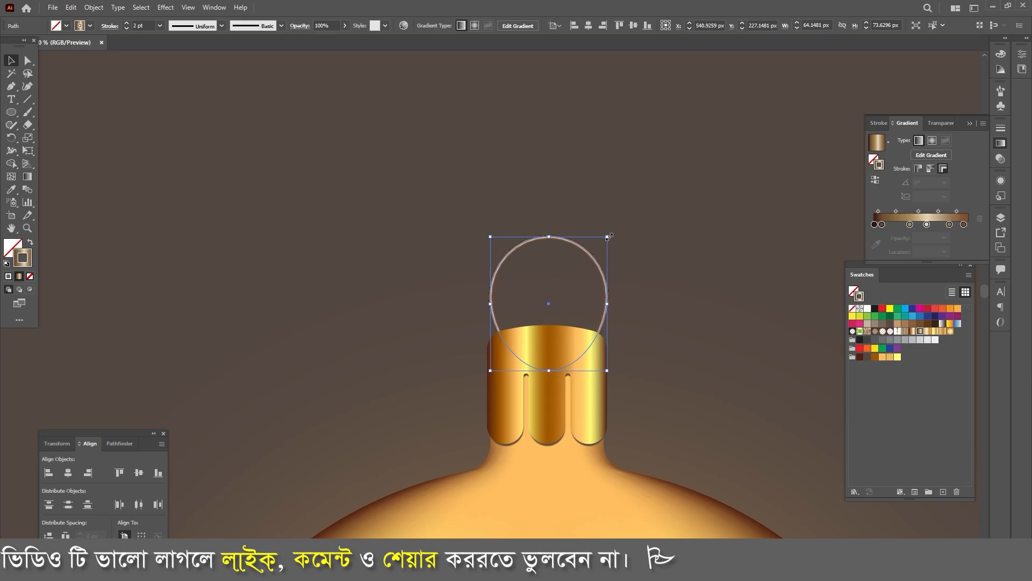
{"action": "left_click_drag", "start_coordinate": [608, 237], "coordinate": [605, 237]}
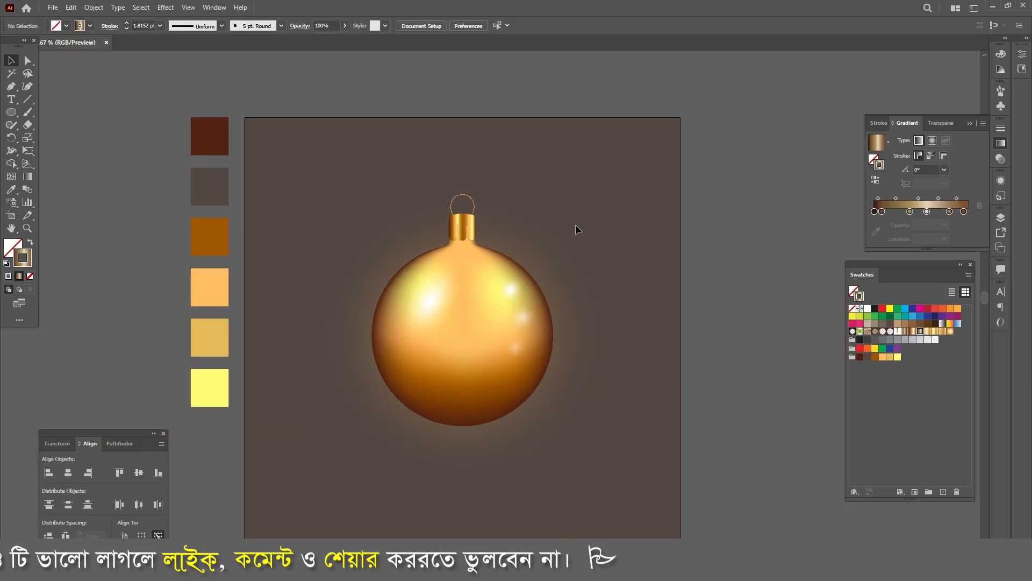
{"action": "key", "text": "ctrl+equal"}
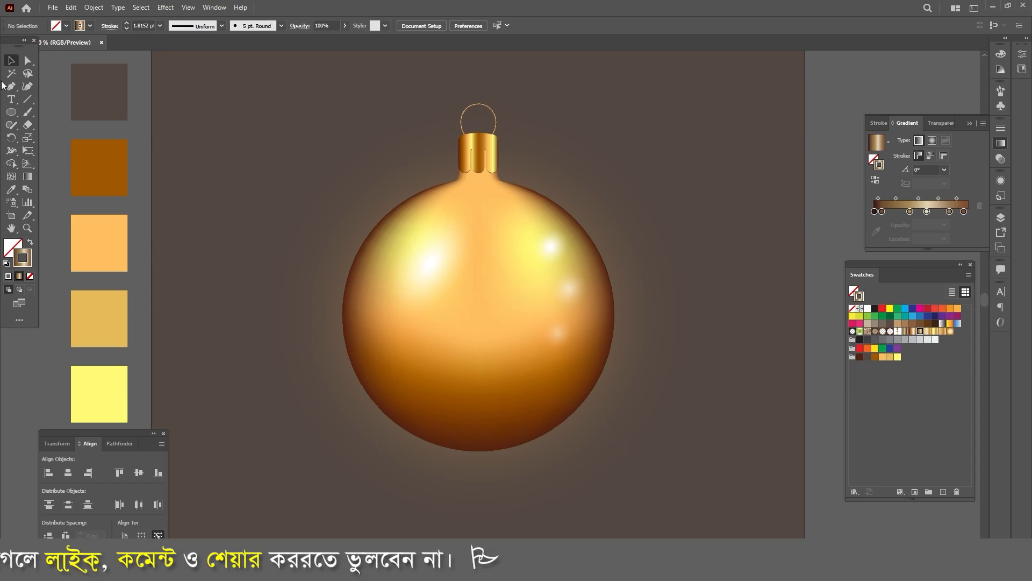
Step: Draw a five-pointed star about 72 px wide with a white fill and no stroke, and place it beside the ball's upper half
{"action": "left_click_drag", "start_coordinate": [13, 115], "coordinate": [46, 164]}
{"action": "left_click_drag", "start_coordinate": [260, 161], "coordinate": [257, 187]}
{"action": "left_click", "coordinate": [16, 62]}
{"action": "left_click", "coordinate": [84, 26]}
{"action": "left_click", "coordinate": [7, 44]}
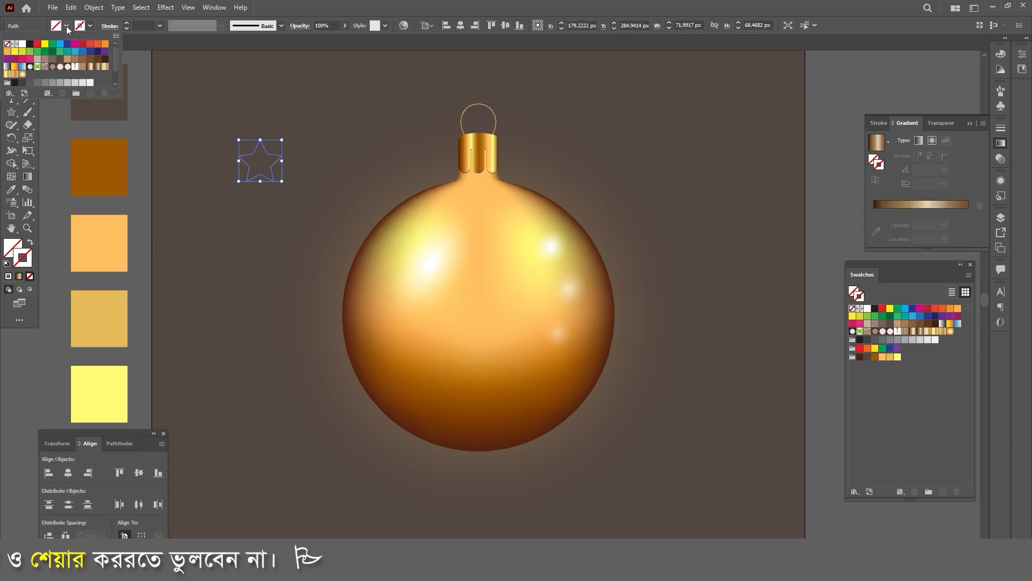
{"action": "left_click", "coordinate": [67, 26]}
{"action": "left_click", "coordinate": [22, 44]}
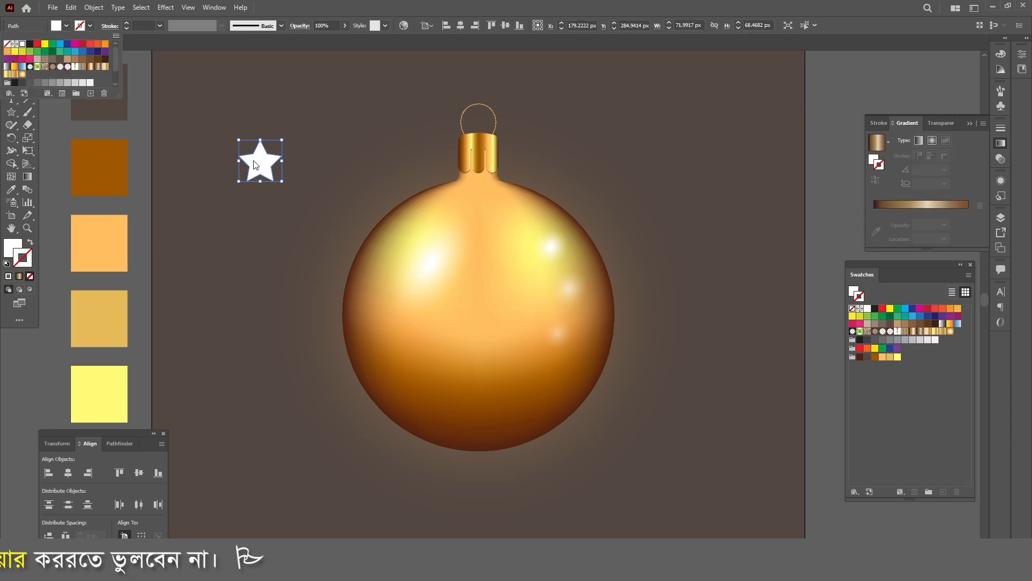
{"action": "left_click_drag", "start_coordinate": [256, 165], "coordinate": [284, 252]}
Step: Apply a Transform effect to the star with a horizontal move of 130 px and 4 copies
{"action": "left_click", "coordinate": [161, 7]}
{"action": "mouse_move", "coordinate": [262, 97]}
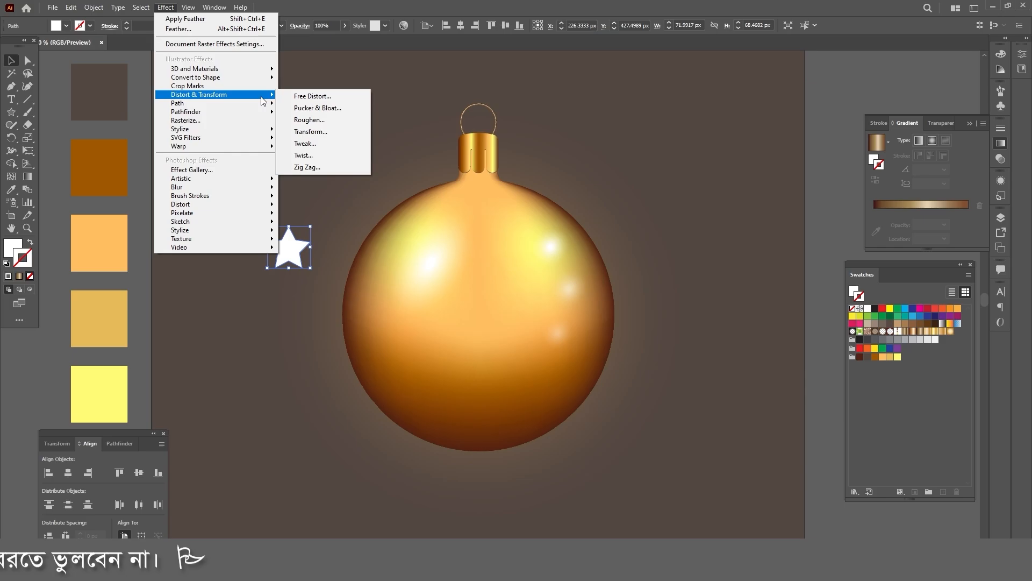
{"action": "left_click", "coordinate": [320, 132]}
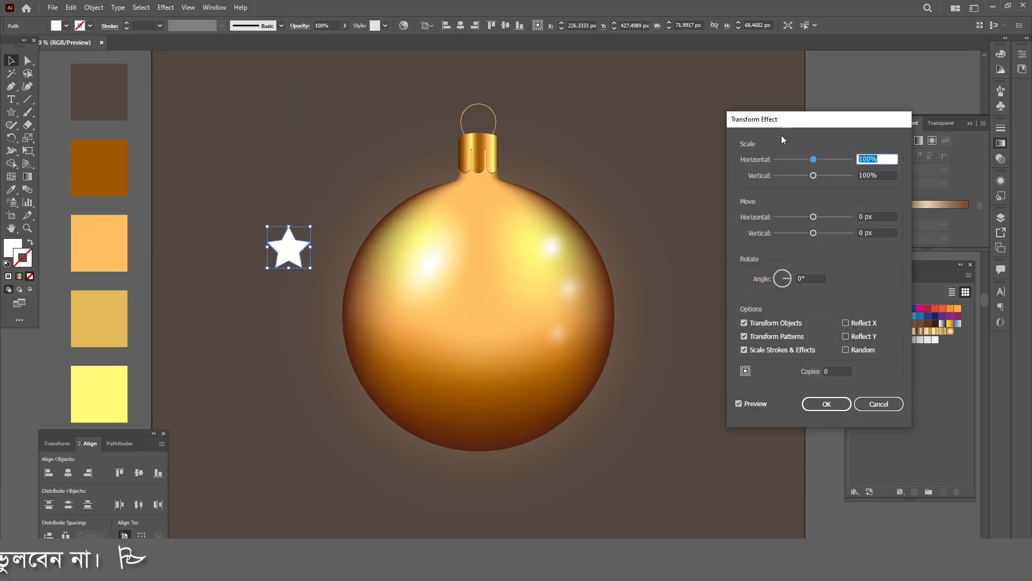
{"action": "left_click_drag", "start_coordinate": [785, 121], "coordinate": [578, 118]}
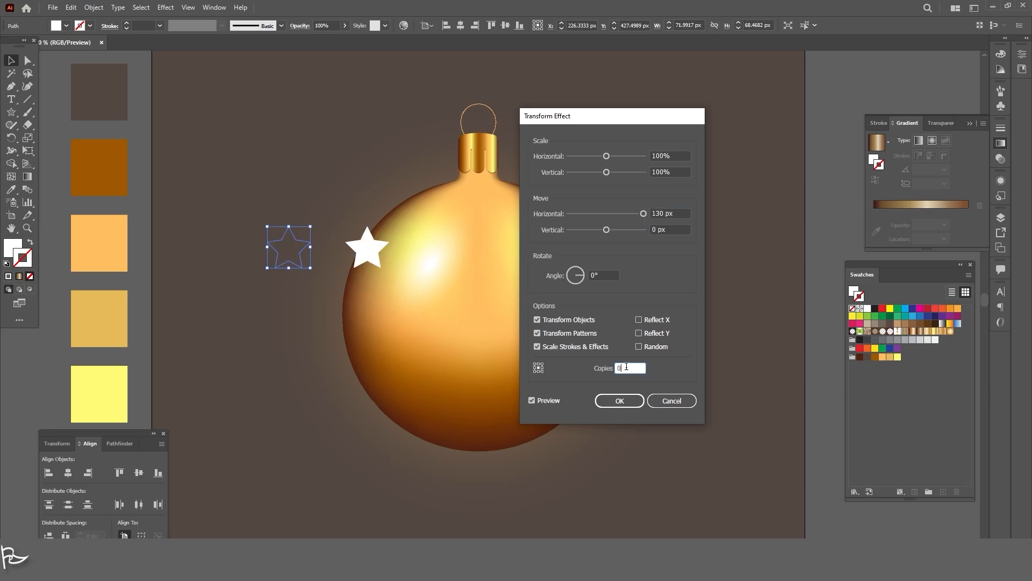
{"action": "type", "text": "4"}
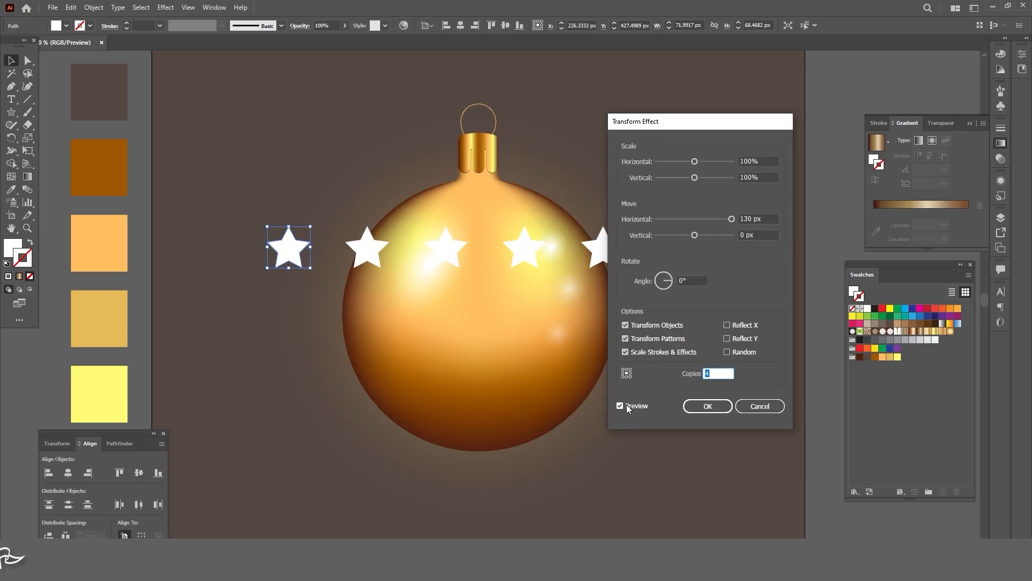
{"action": "left_click", "coordinate": [711, 406]}
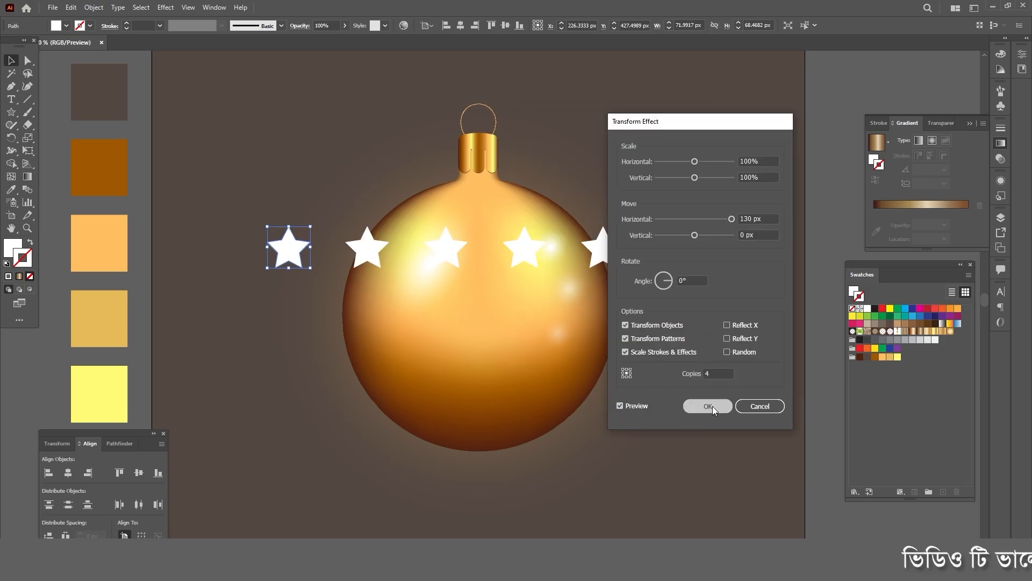
Step: Add a second Transform effect to the star row with a vertical move of 130 px and 4 copies
{"action": "left_click", "coordinate": [166, 7]}
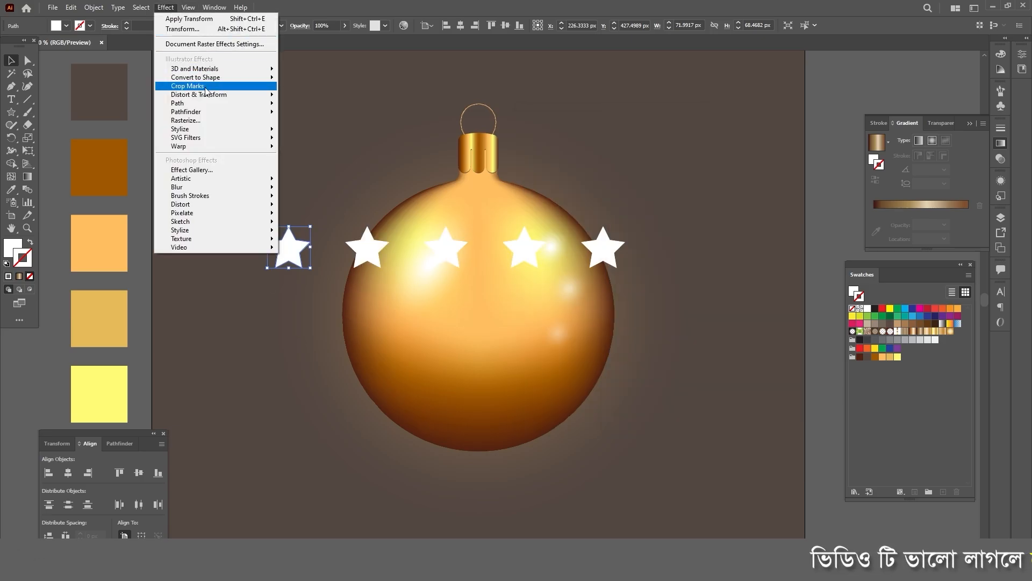
{"action": "left_click", "coordinate": [339, 136]}
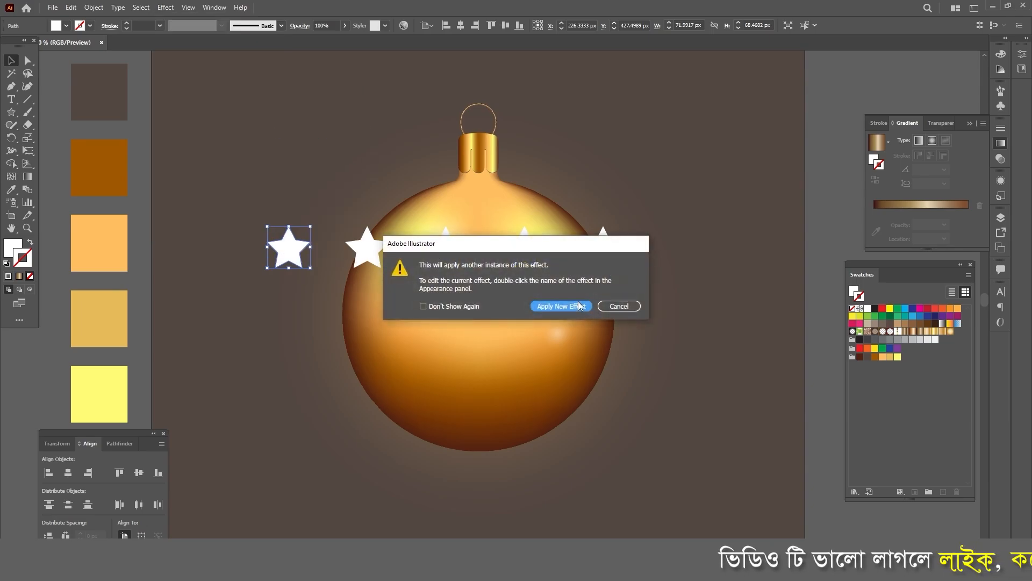
{"action": "left_click", "coordinate": [573, 307]}
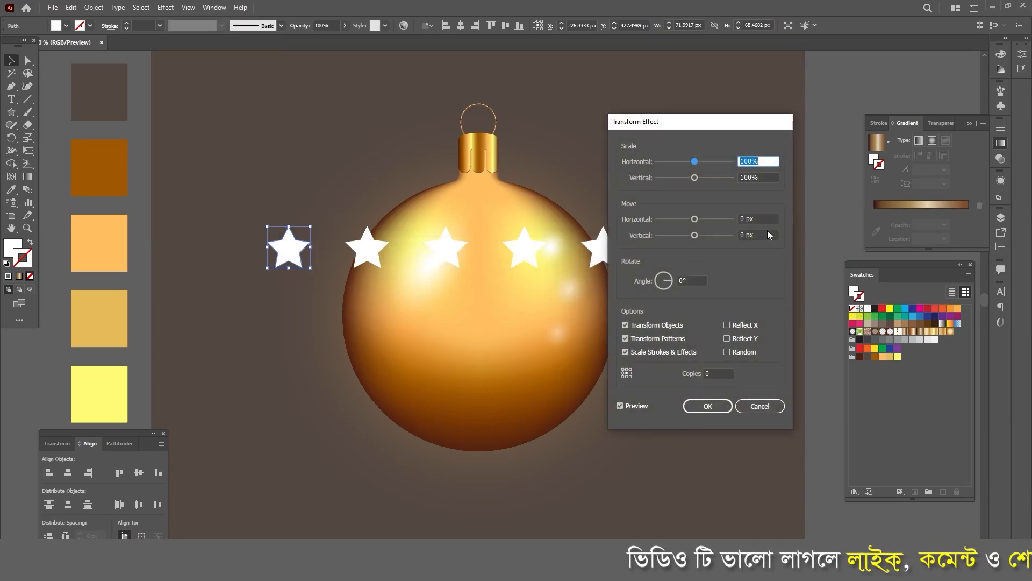
{"action": "type", "text": "1"}
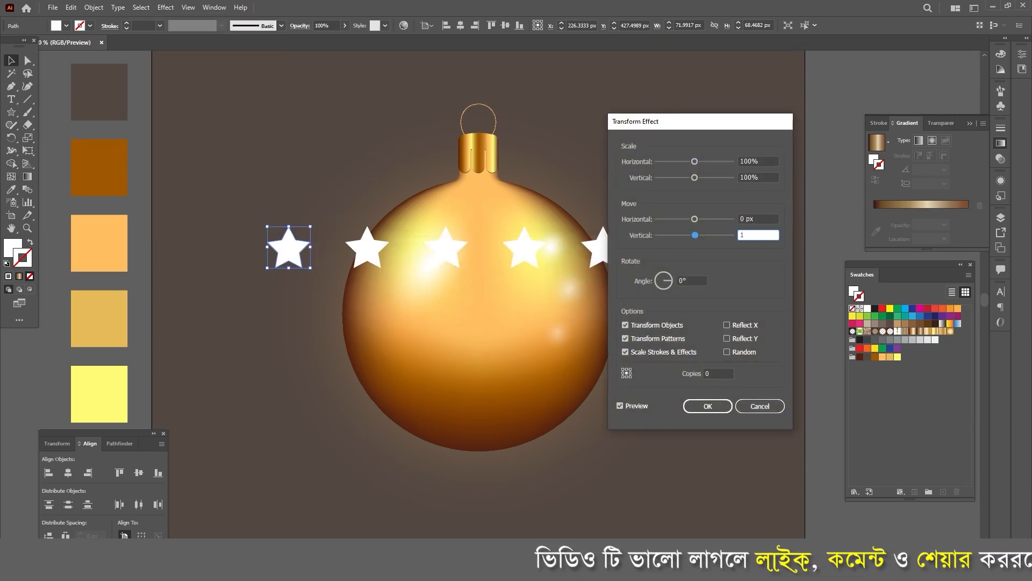
{"action": "type", "text": "30"}
{"action": "left_click", "coordinate": [714, 372]}
{"action": "key", "text": "Up"}
{"action": "key", "text": "Up"}
{"action": "key", "text": "Up"}
{"action": "key", "text": "Up"}
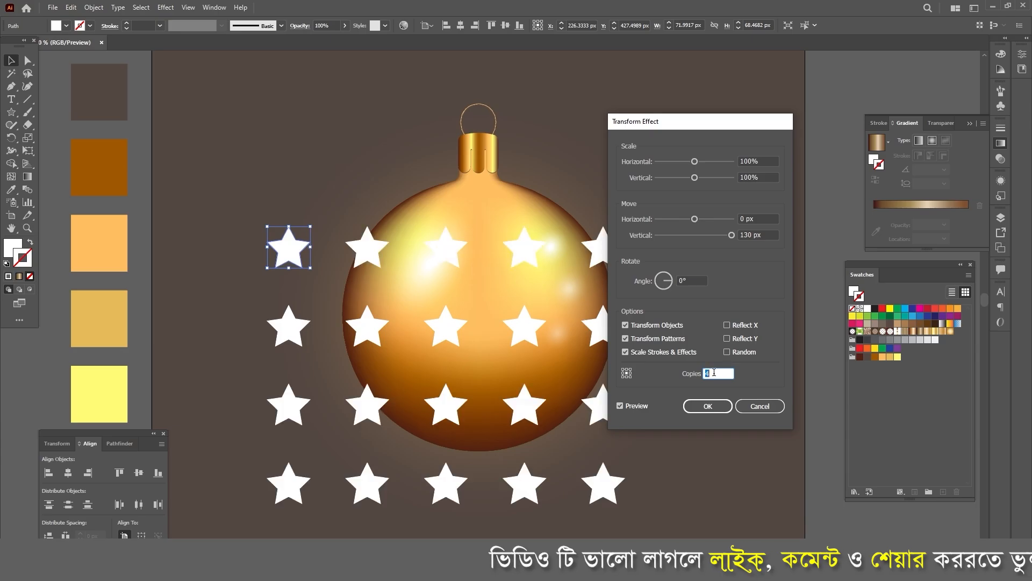
{"action": "left_click", "coordinate": [708, 406]}
Step: Expand the star grid's appearance and fit it over the ball at about 450 by 447 px
{"action": "key", "text": "ctrl+minus"}
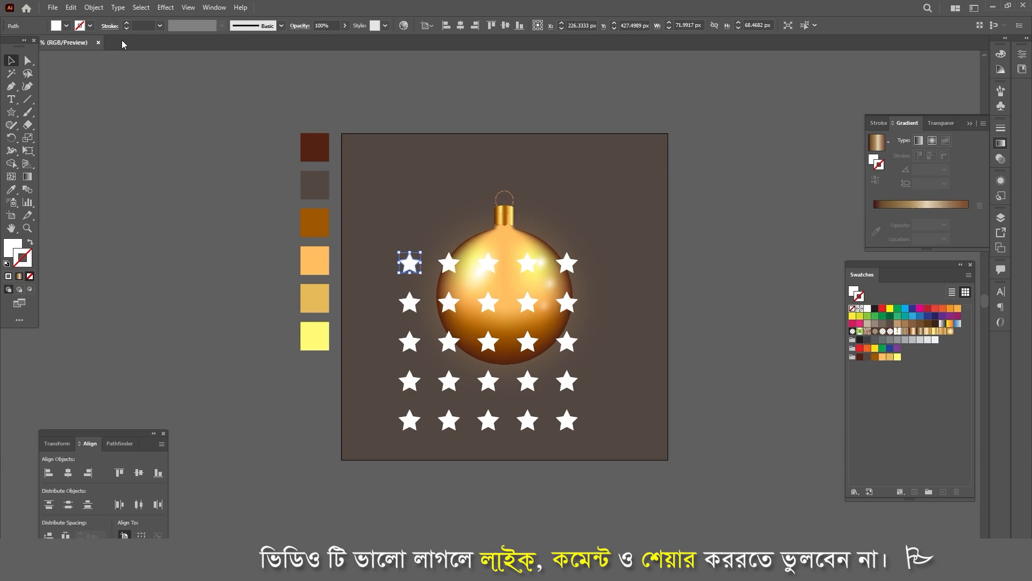
{"action": "left_click", "coordinate": [94, 7]}
{"action": "left_click", "coordinate": [123, 147]}
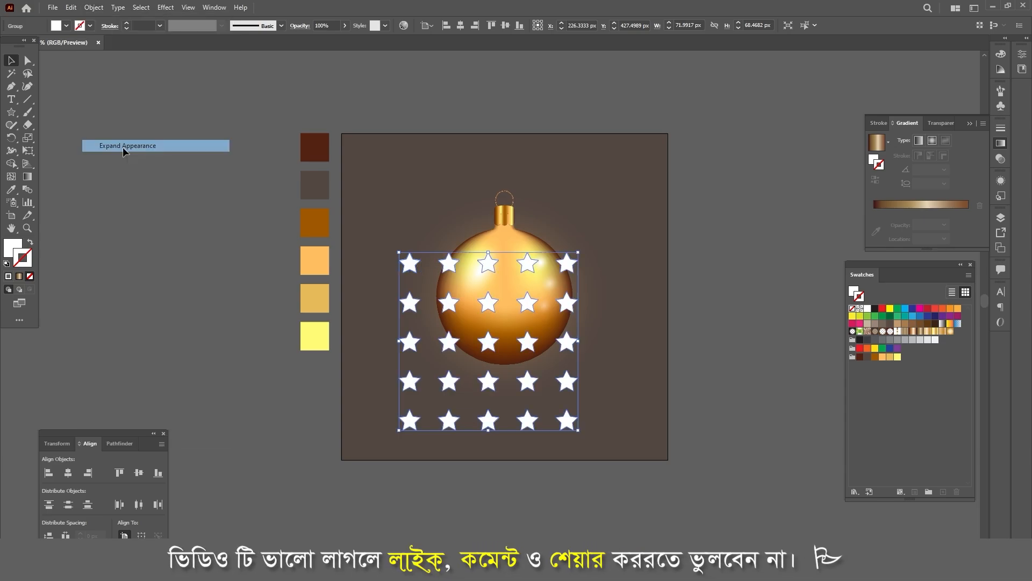
{"action": "left_click_drag", "start_coordinate": [570, 242], "coordinate": [535, 282]}
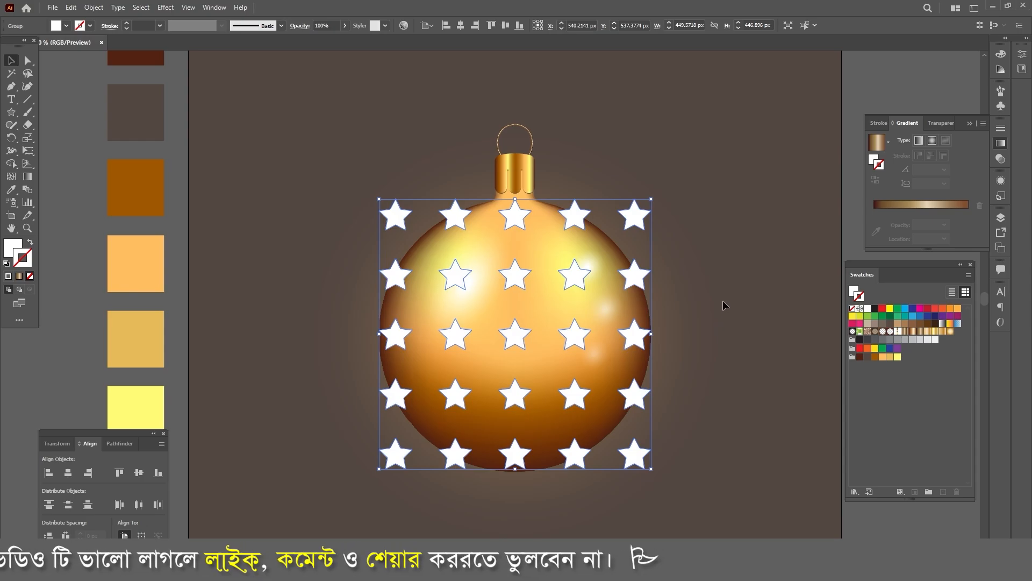
{"action": "left_click", "coordinate": [738, 417]}
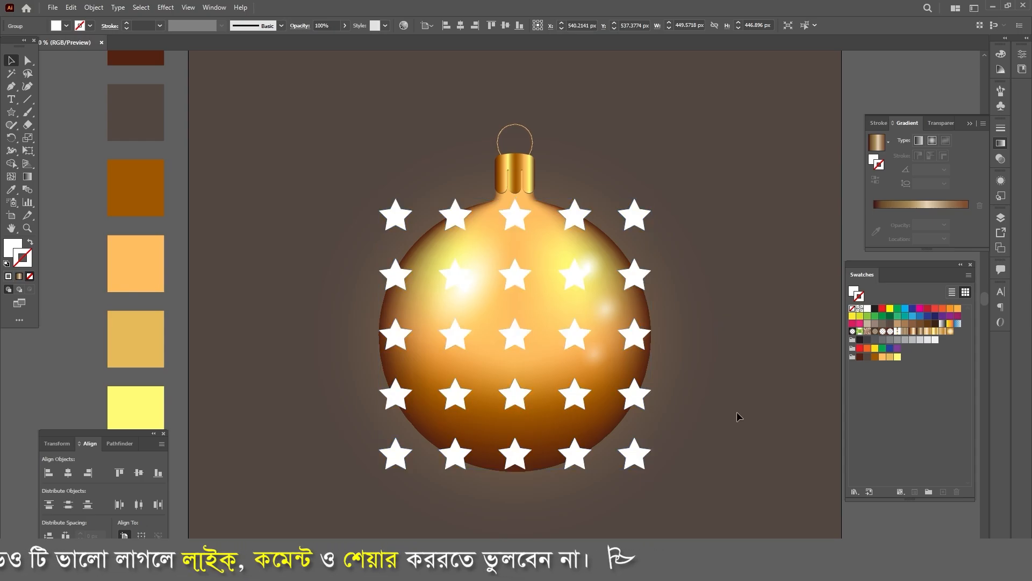
Step: Apply a Fisheye warp to the star grid so the stars follow the ball's curvature
{"action": "left_click", "coordinate": [518, 334]}
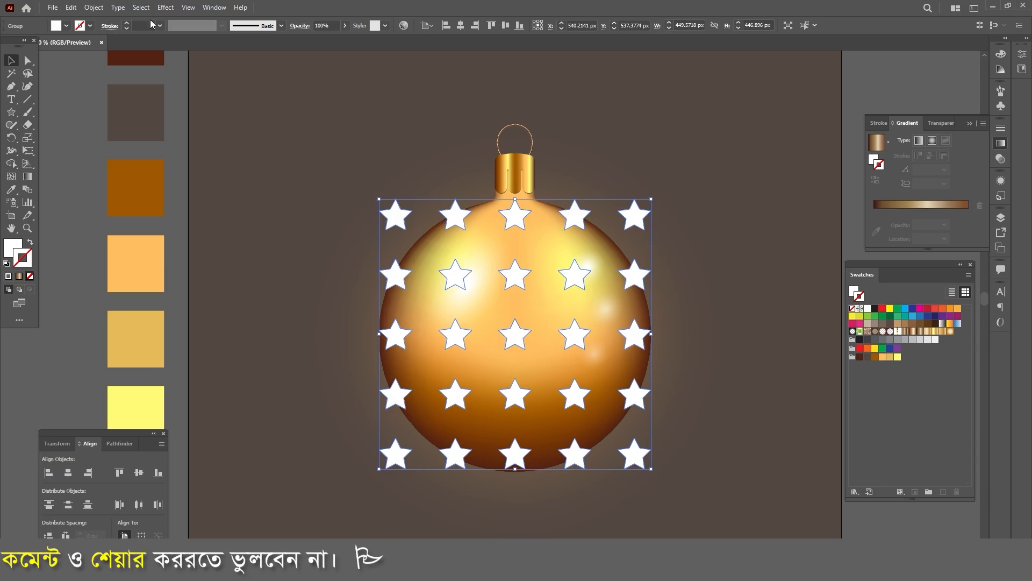
{"action": "left_click", "coordinate": [165, 8]}
{"action": "mouse_move", "coordinate": [246, 149]}
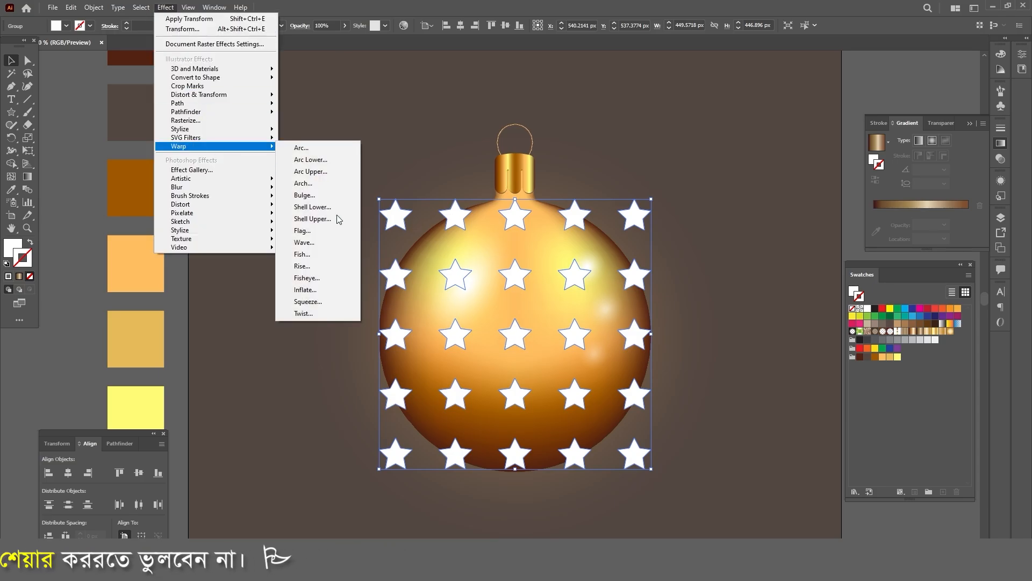
{"action": "left_click", "coordinate": [307, 278]}
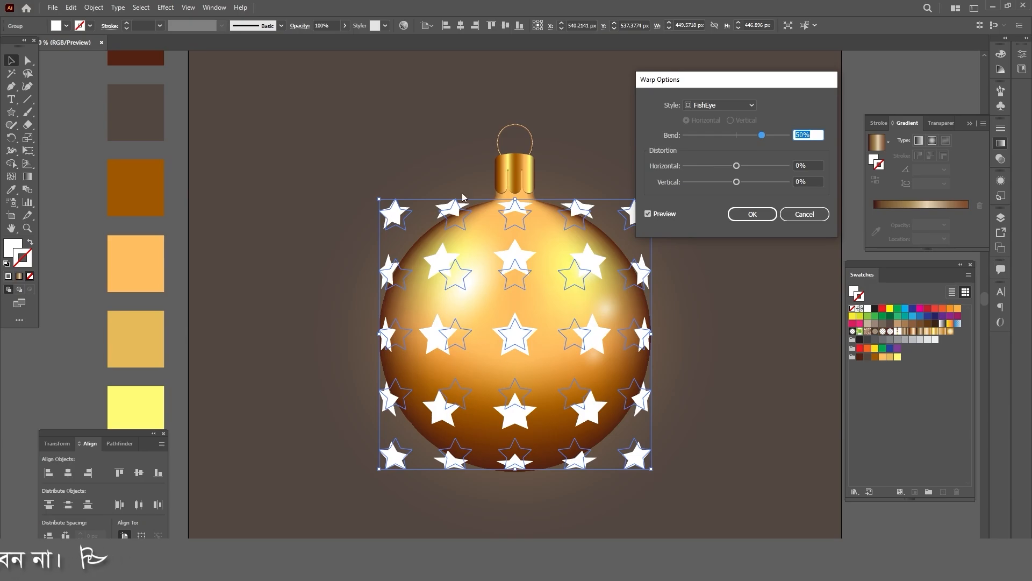
{"action": "left_click", "coordinate": [753, 214]}
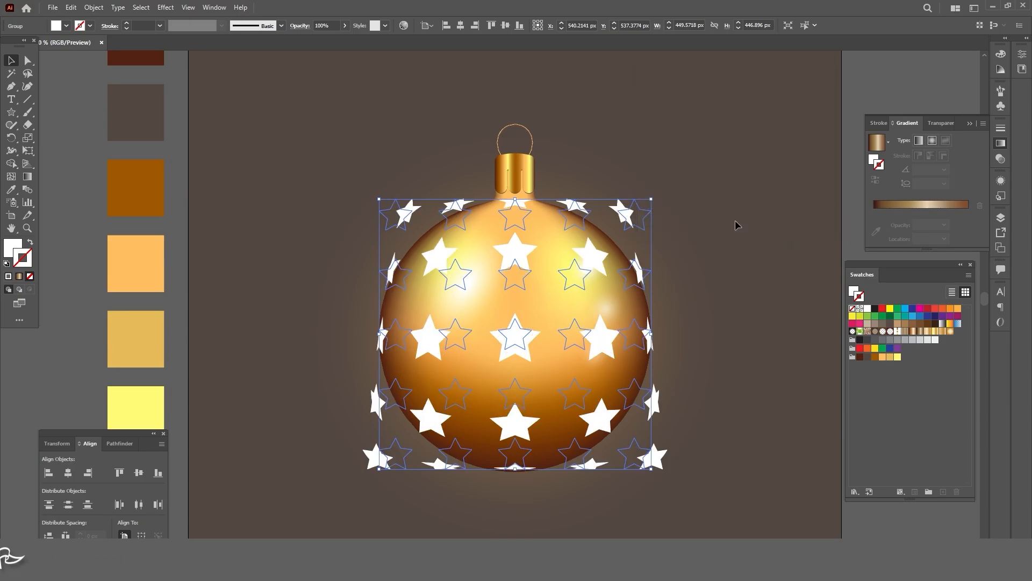
{"action": "left_click", "coordinate": [728, 315]}
Step: Stretch the warped star grid to about 451 px high, expand its appearance and deselect it
{"action": "scroll", "coordinate": [561, 532], "scroll_direction": "down", "scroll_amount": 1}
{"action": "left_click", "coordinate": [396, 371]}
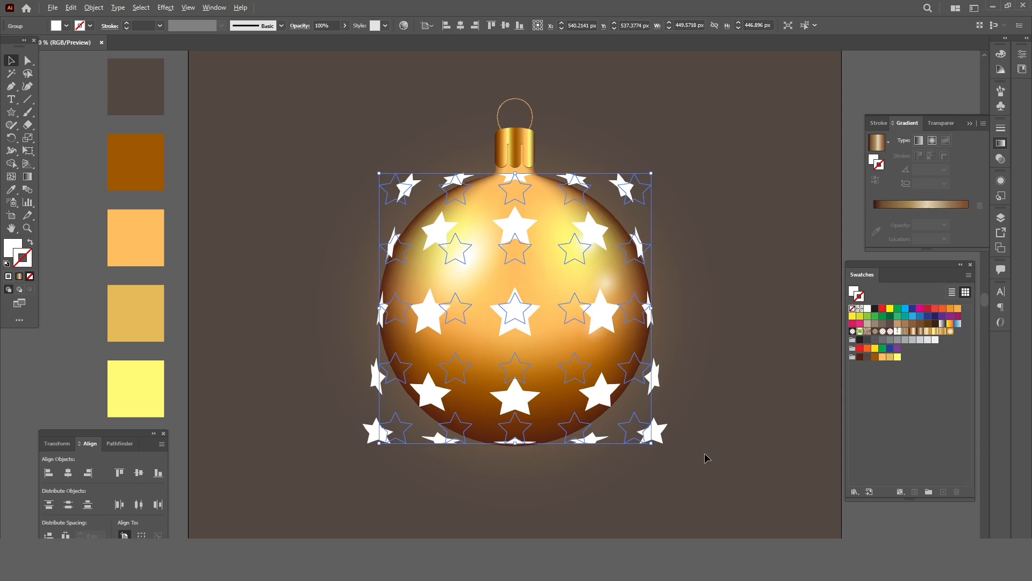
{"action": "left_click_drag", "start_coordinate": [653, 445], "coordinate": [655, 448]}
{"action": "key", "text": "ctrl+equal"}
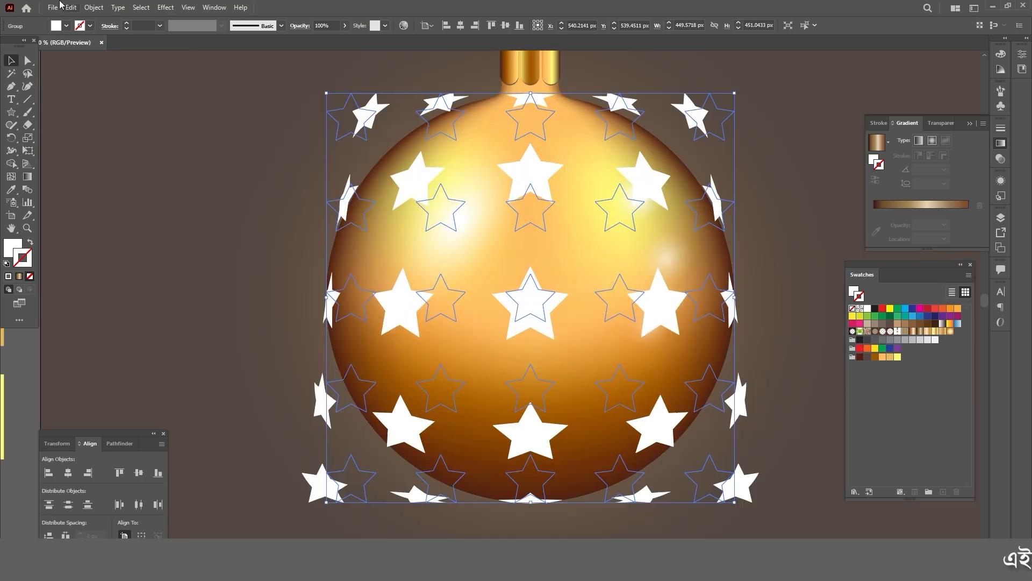
{"action": "left_click", "coordinate": [93, 7]}
{"action": "left_click", "coordinate": [108, 140]}
{"action": "key", "text": "ctrl+minus"}
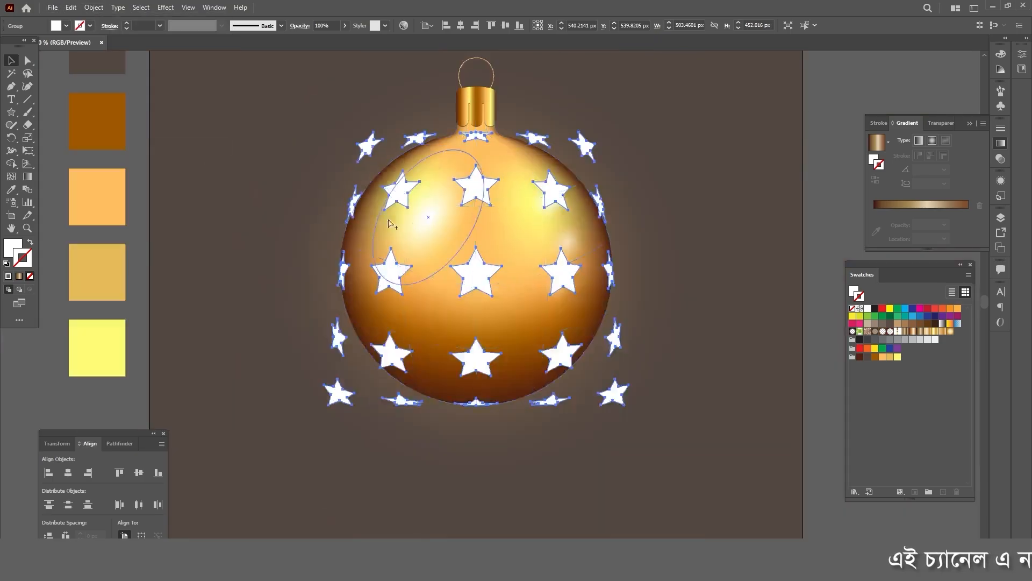
{"action": "left_click", "coordinate": [553, 461]}
Step: Create a 450 by 450 px white circle and position it exactly over the ball
{"action": "left_click", "coordinate": [11, 114]}
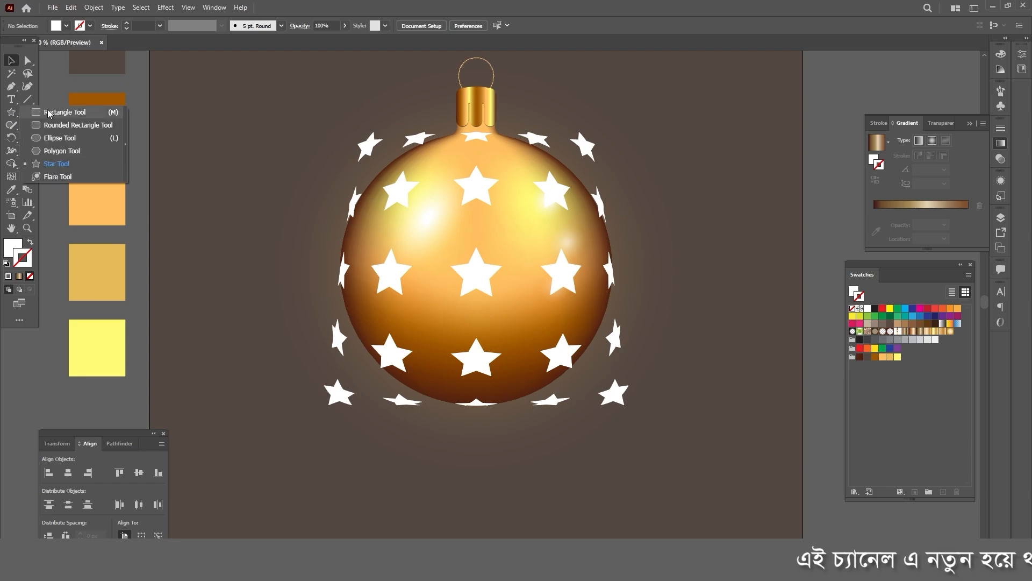
{"action": "left_click", "coordinate": [54, 137]}
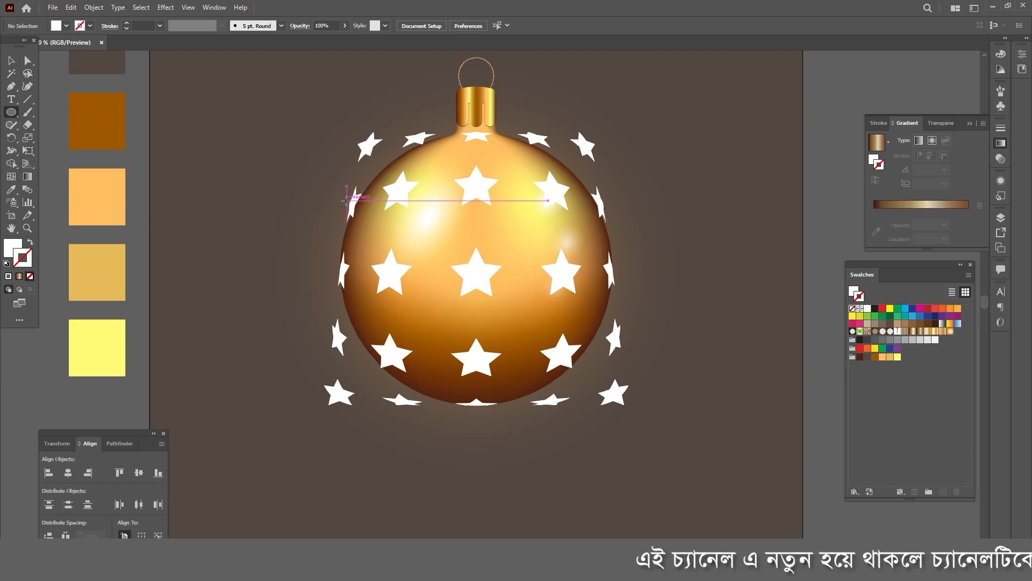
{"action": "left_click", "coordinate": [327, 177]}
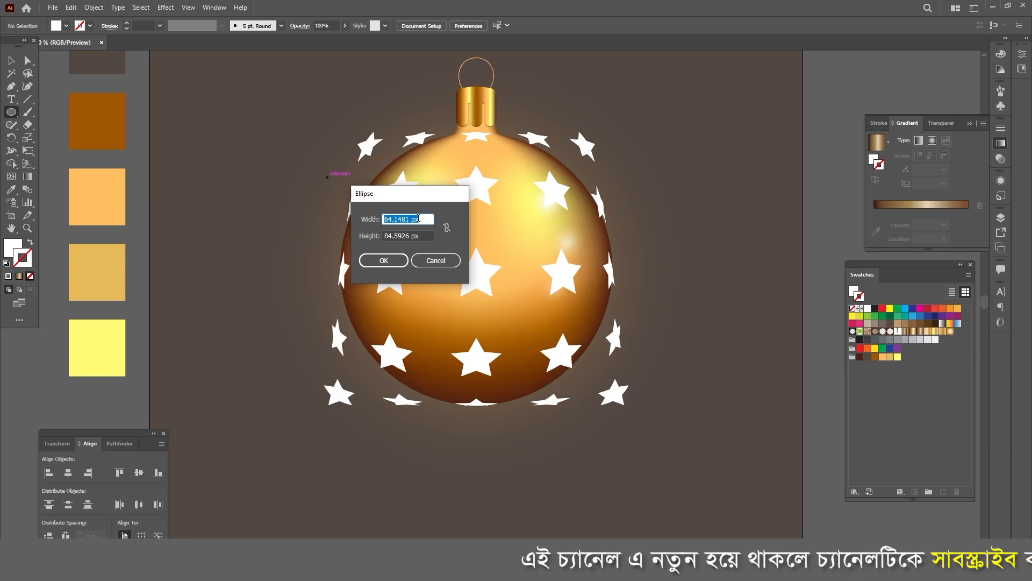
{"action": "type", "text": "450"}
{"action": "key", "text": "Tab"}
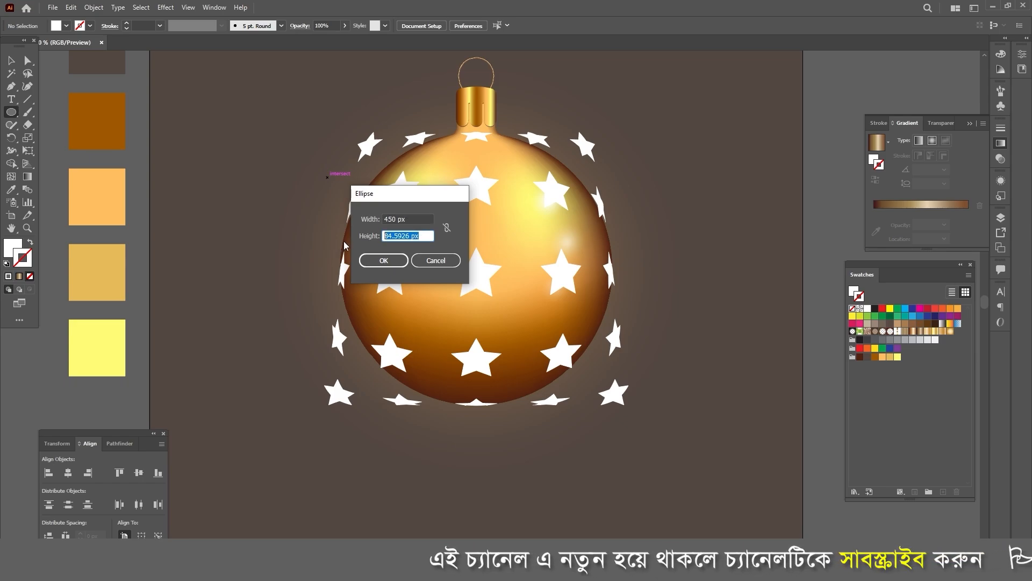
{"action": "type", "text": "450"}
{"action": "left_click", "coordinate": [402, 260]}
{"action": "key", "text": "v"}
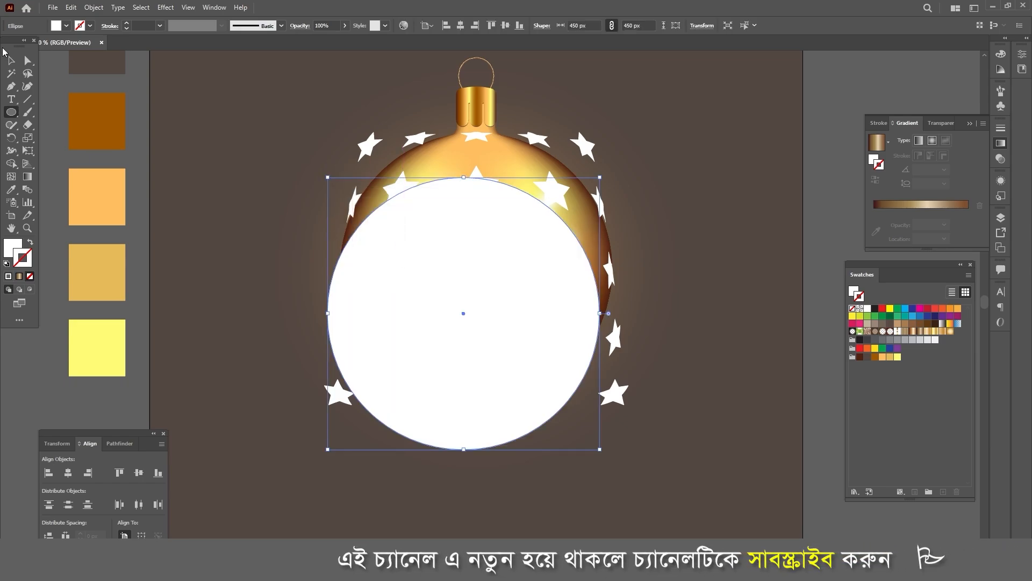
{"action": "left_click_drag", "start_coordinate": [507, 324], "coordinate": [489, 366]}
Step: Make a clipping mask from the white circle and the star grid, and deselect it
{"action": "left_click", "coordinate": [584, 145], "text": "shift"}
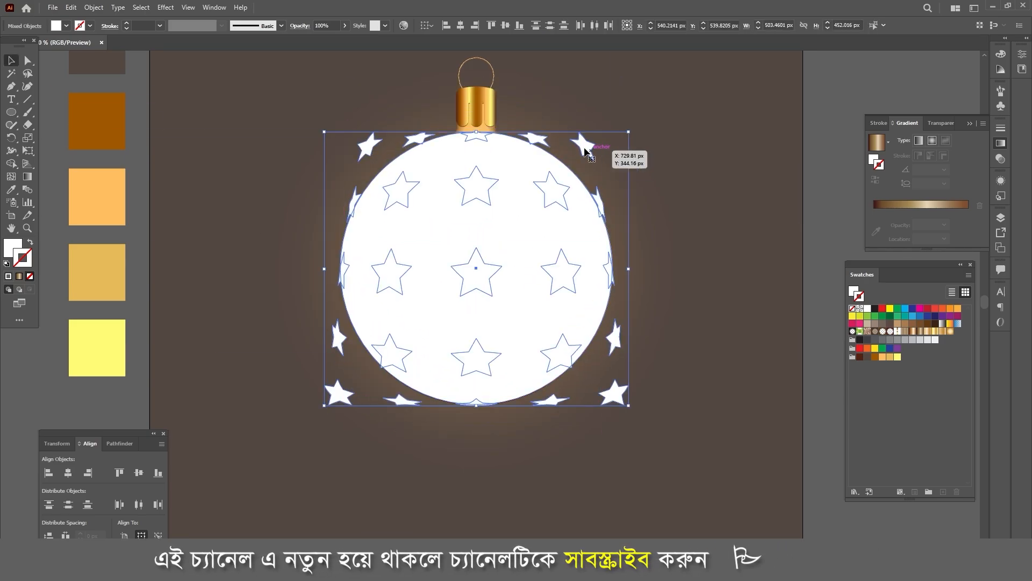
{"action": "right_click", "coordinate": [588, 154]}
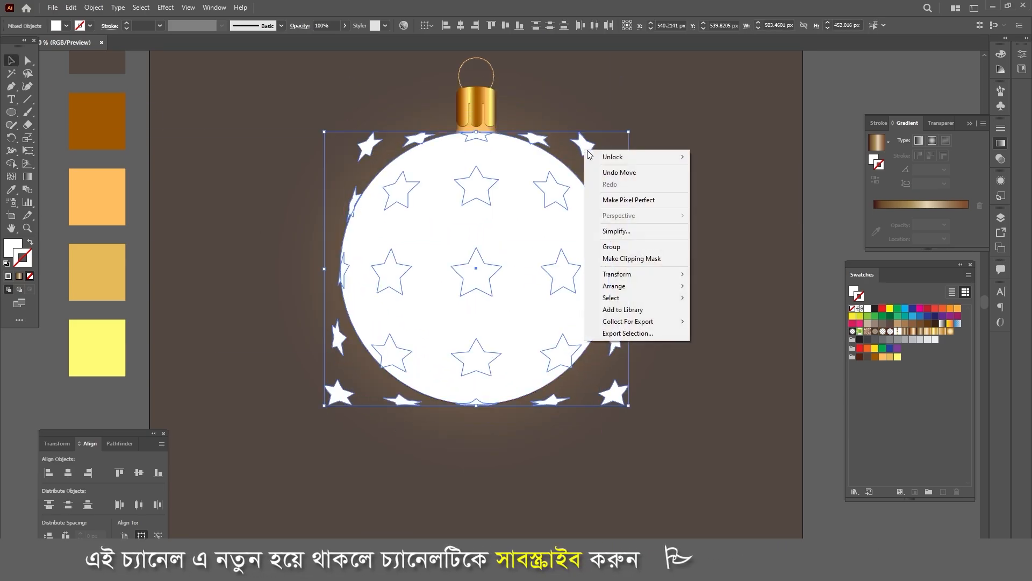
{"action": "left_click", "coordinate": [632, 258]}
{"action": "left_click", "coordinate": [715, 238]}
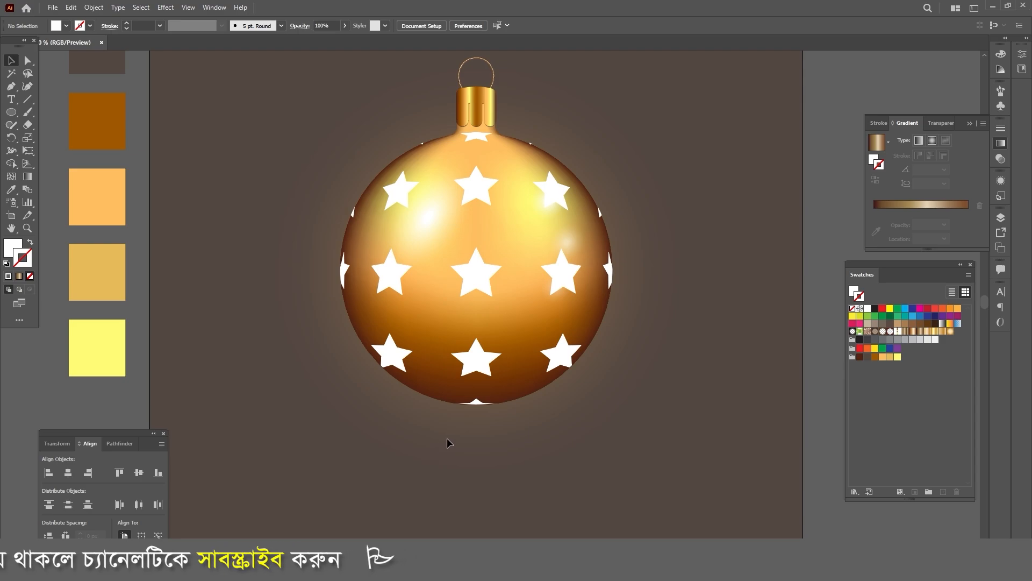
Step: Set the clipped star pattern's blending mode to Overlay and deselect it
{"action": "left_click", "coordinate": [476, 276]}
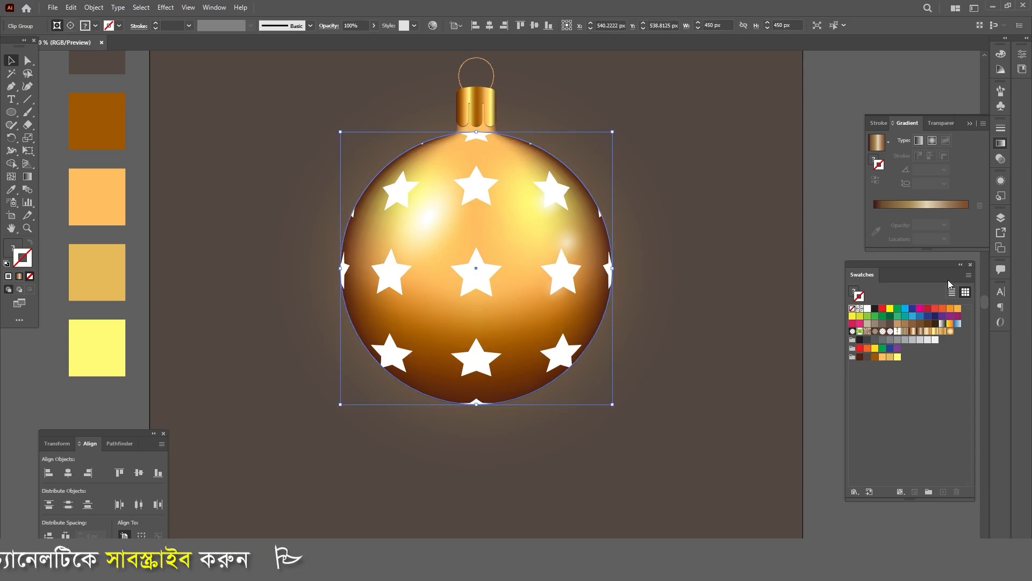
{"action": "left_click", "coordinate": [999, 159]}
{"action": "left_click", "coordinate": [892, 140]}
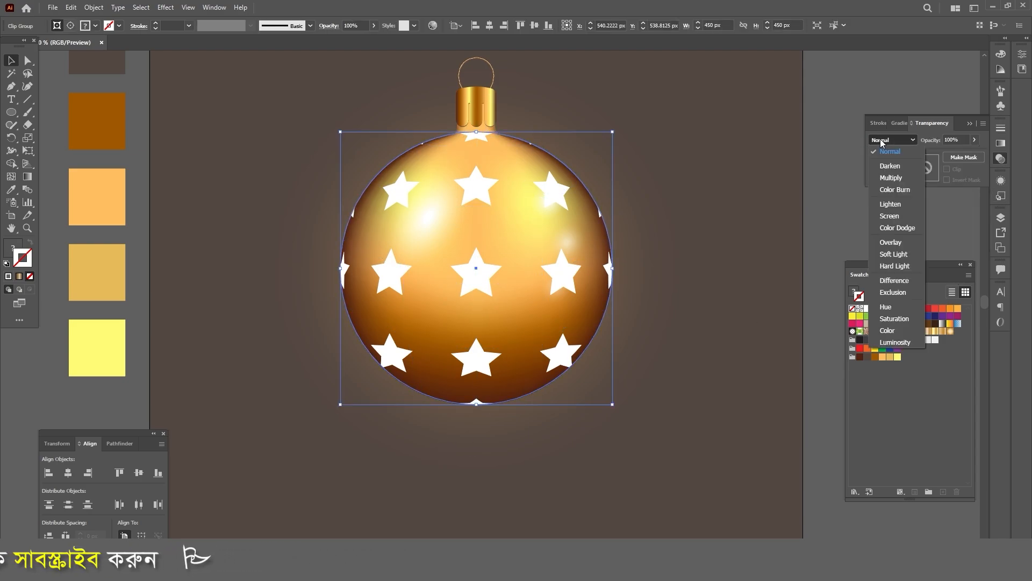
{"action": "left_click", "coordinate": [892, 243]}
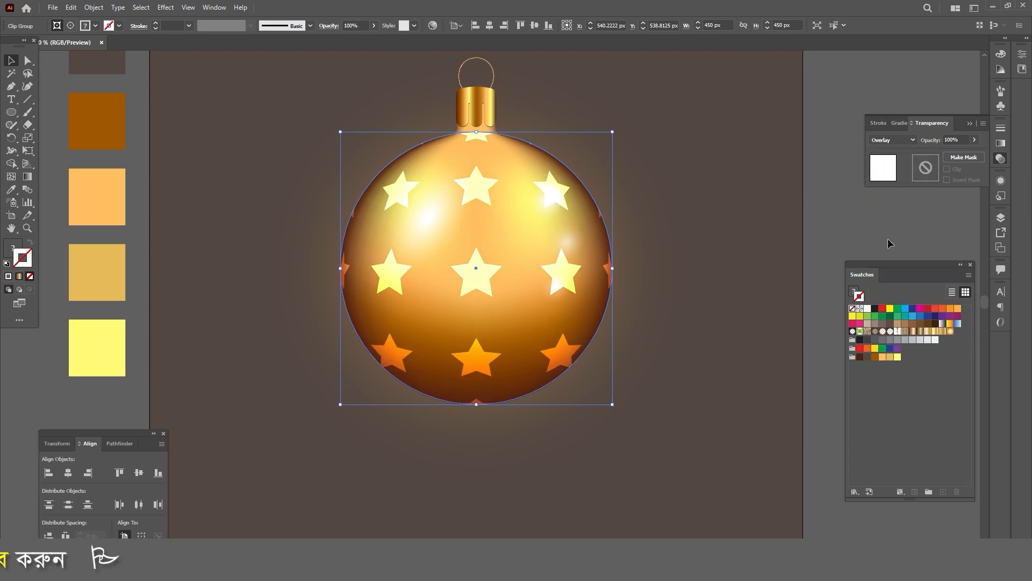
{"action": "left_click", "coordinate": [547, 397]}
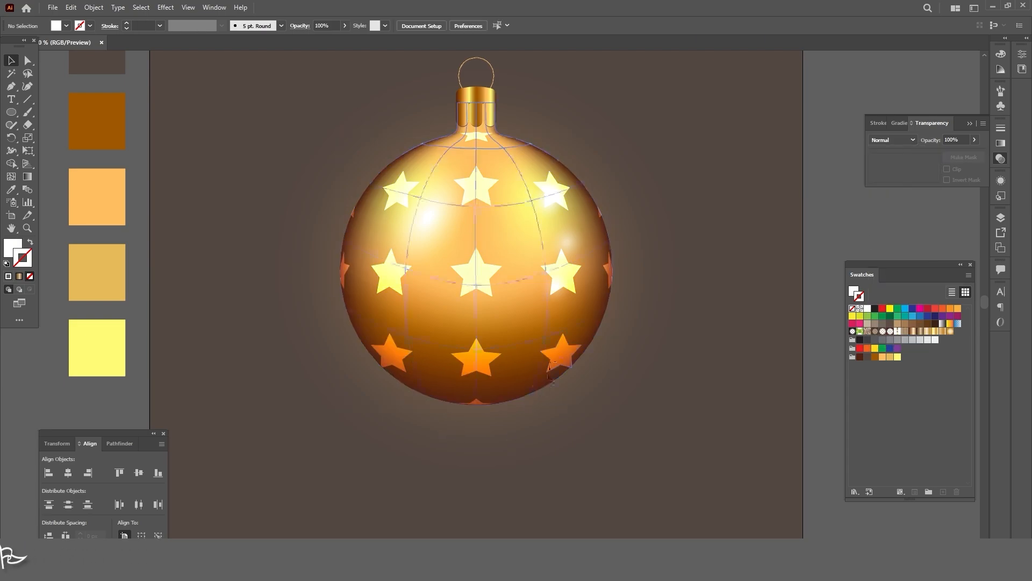
Step: Duplicate the large highlight ellipse on the ball and place the copy on the empty background above and left of the ball
{"action": "left_click_drag", "start_coordinate": [417, 324], "coordinate": [429, 356]}
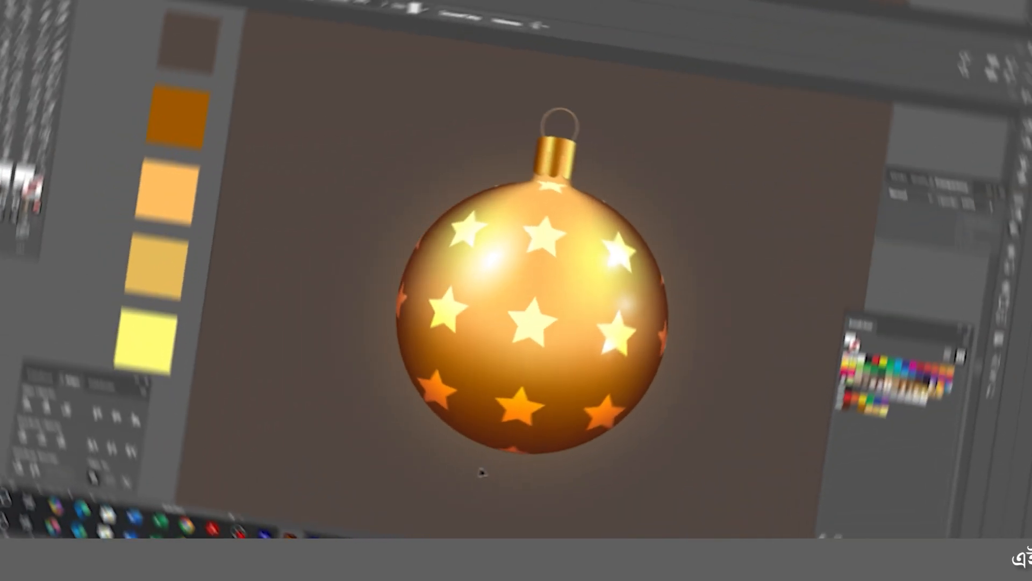
{"action": "scroll", "coordinate": [526, 273], "scroll_direction": "down", "scroll_amount": 1}
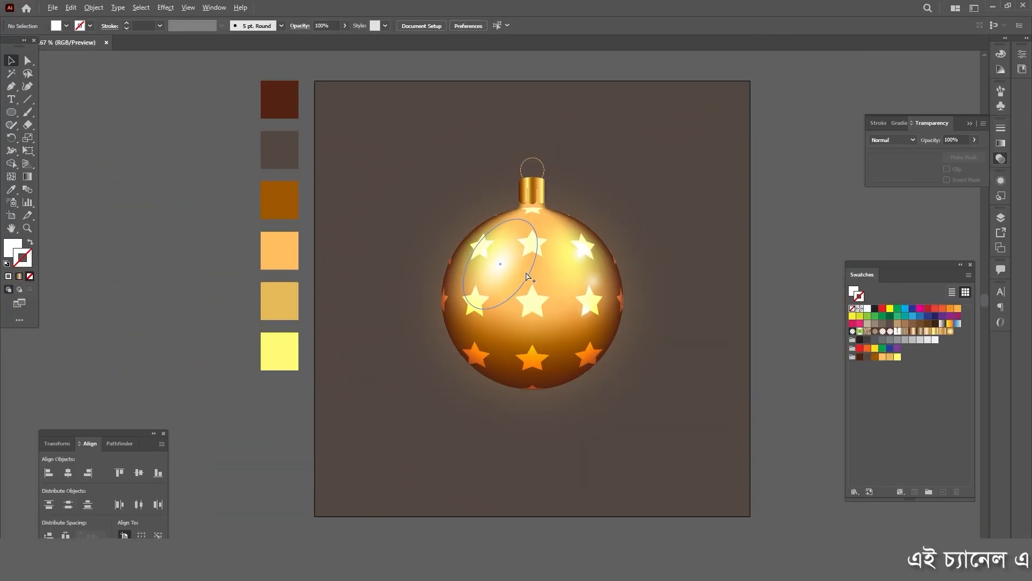
{"action": "scroll", "coordinate": [570, 226], "scroll_direction": "up", "scroll_amount": 1}
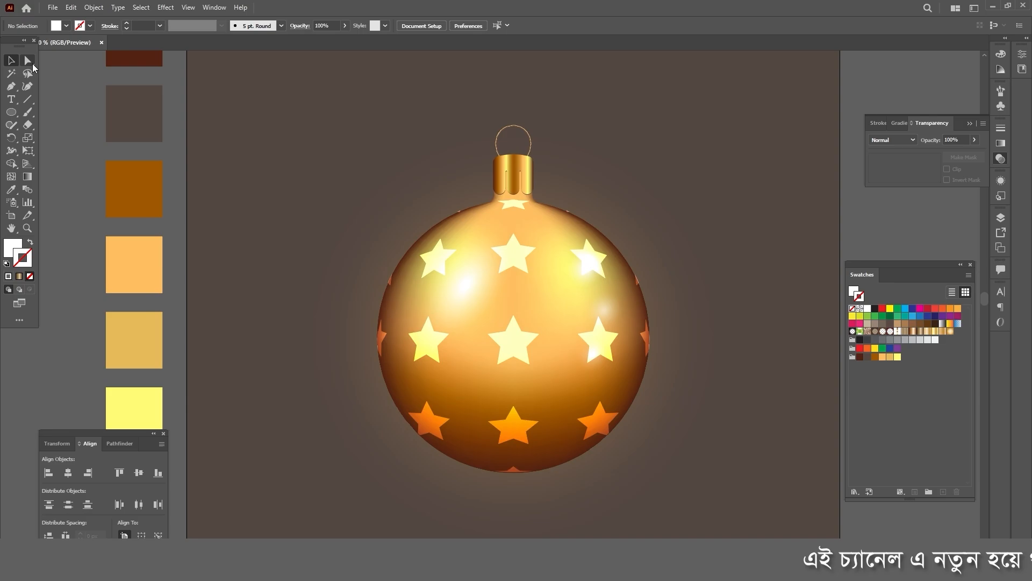
{"action": "key", "text": "a"}
{"action": "left_click", "coordinate": [476, 294]}
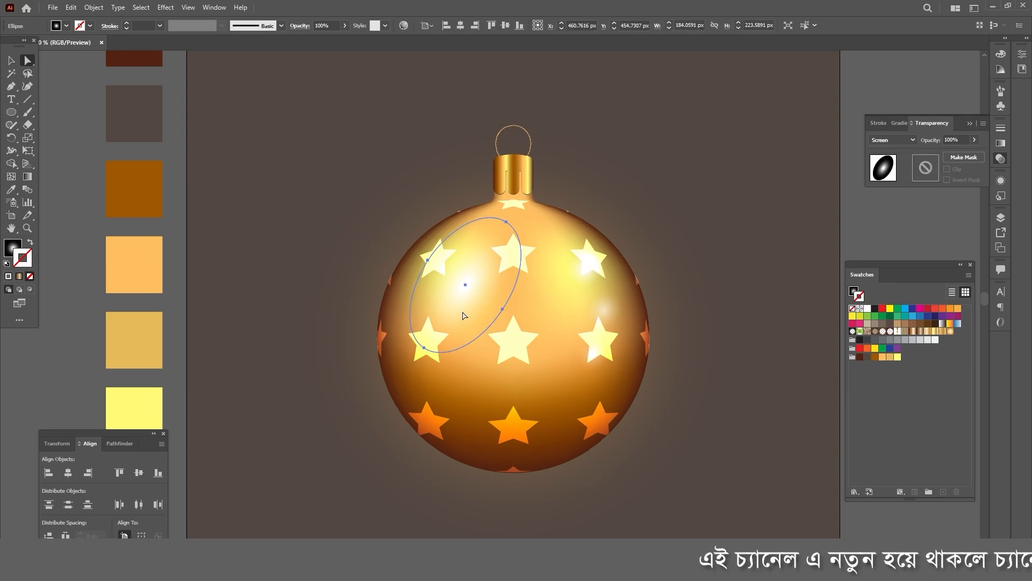
{"action": "left_click_drag", "start_coordinate": [480, 289], "coordinate": [346, 153]}
{"action": "scroll", "coordinate": [325, 191], "scroll_direction": "up", "scroll_amount": 2}
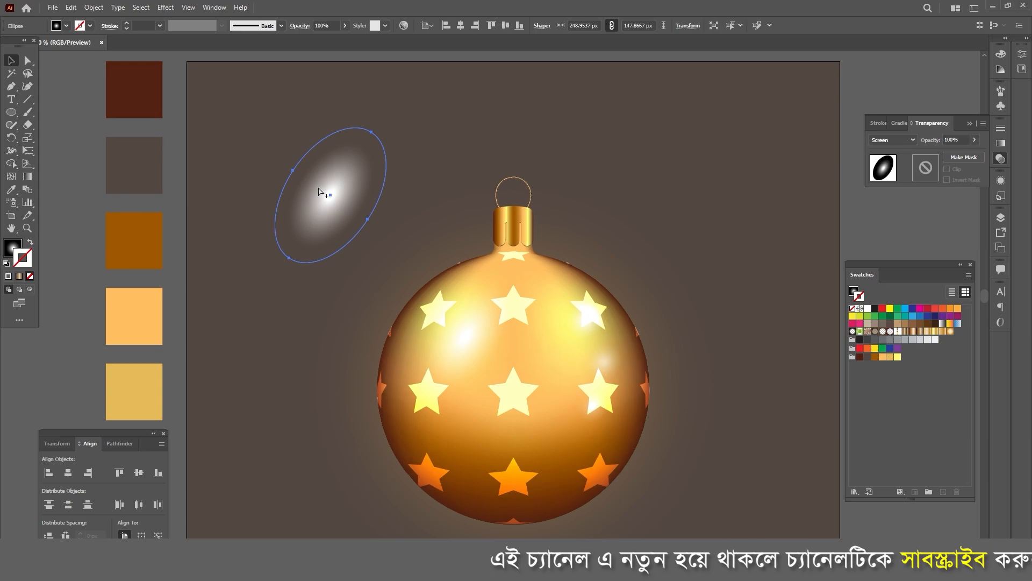
Step: Squash the copied highlight ellipse into a thin streak about 101 px long and 18 px wide
{"action": "key", "text": "v"}
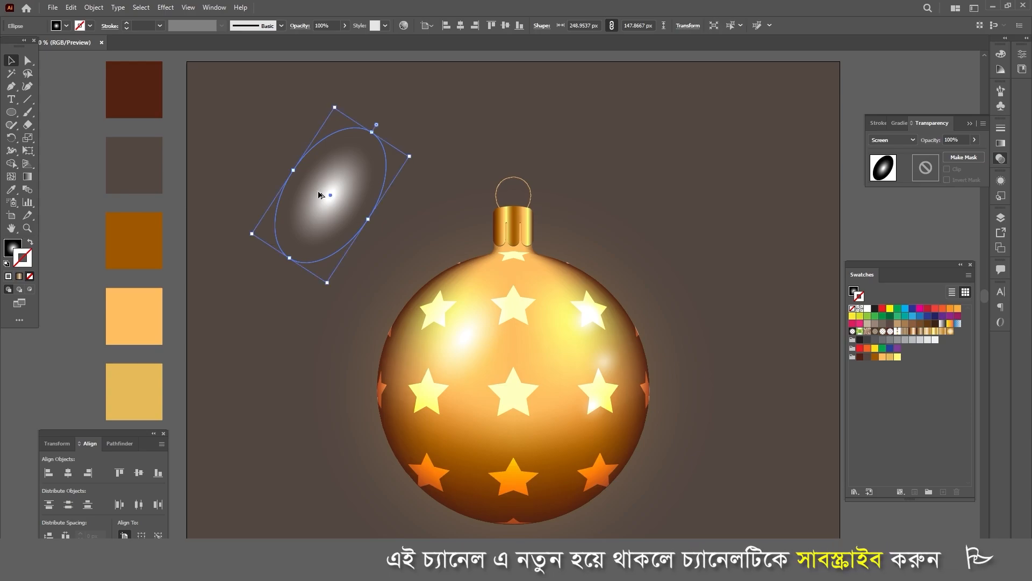
{"action": "left_click_drag", "start_coordinate": [297, 170], "coordinate": [328, 191]}
{"action": "left_click", "coordinate": [342, 224]}
{"action": "left_click", "coordinate": [318, 214]}
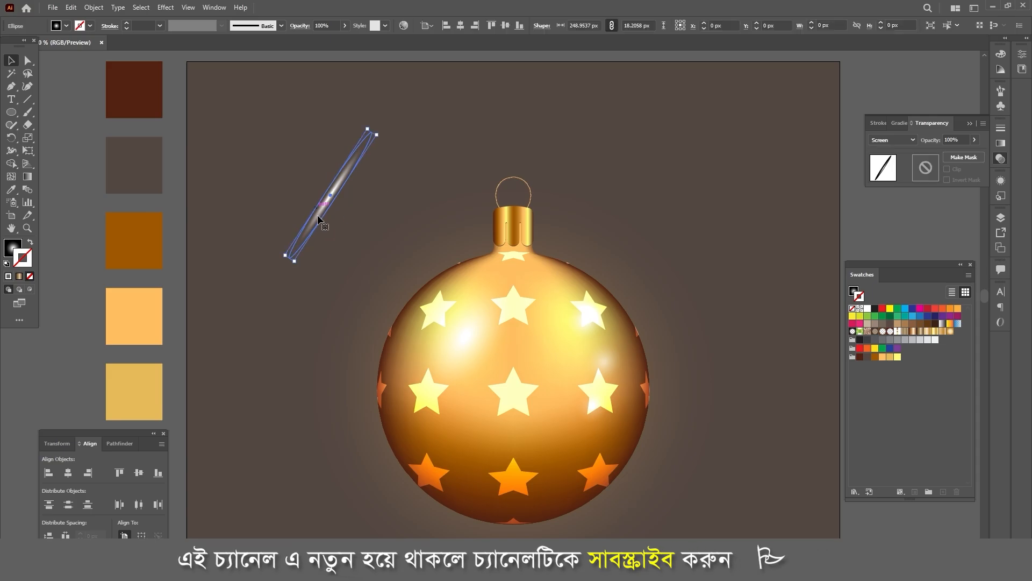
{"action": "scroll", "coordinate": [377, 131], "scroll_direction": "up", "scroll_amount": 3}
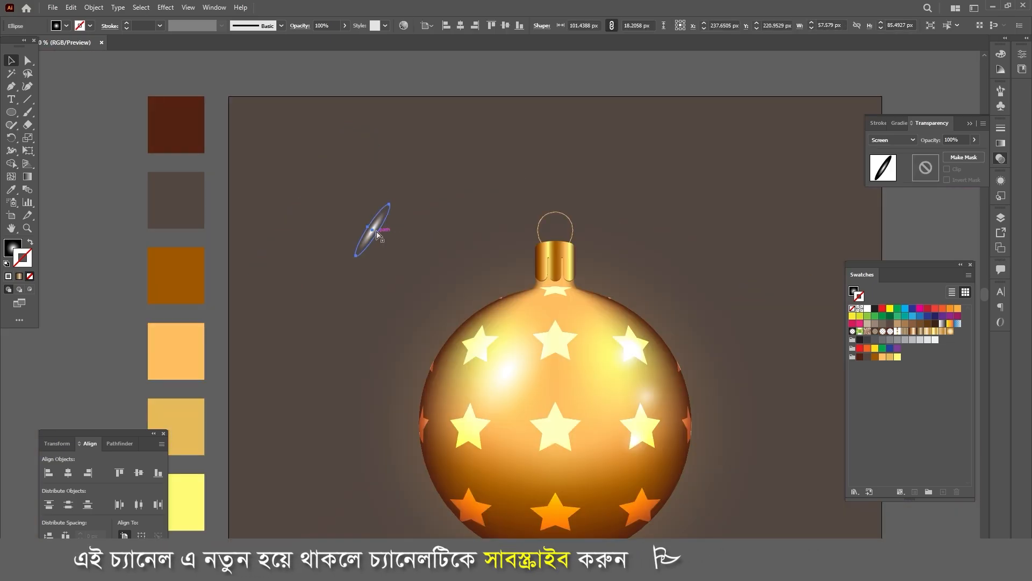
Step: Duplicate the thin streak in place and rotate the copies around its centre to form a six-pointed sparkle from three crossing ellipses
{"action": "key", "text": "ctrl+c"}
{"action": "key", "text": "ctrl+f"}
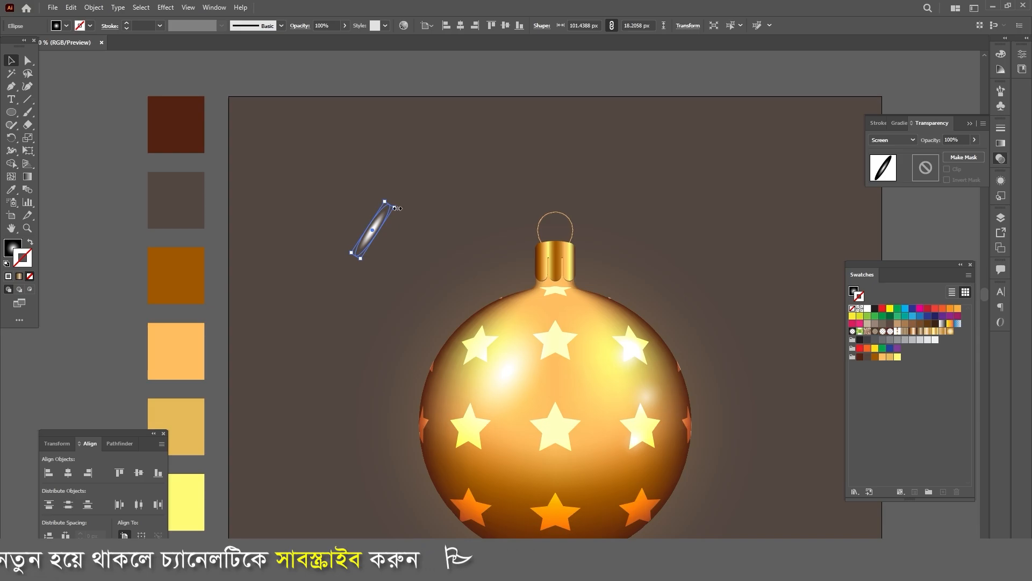
{"action": "scroll", "coordinate": [383, 213], "scroll_direction": "up", "scroll_amount": 3}
{"action": "left_click_drag", "start_coordinate": [403, 175], "coordinate": [407, 335]}
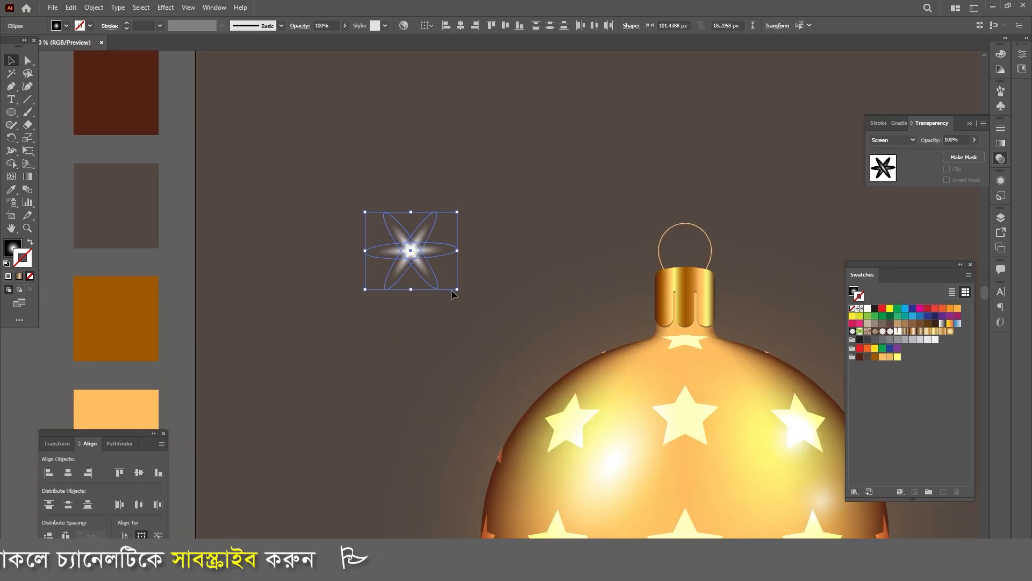